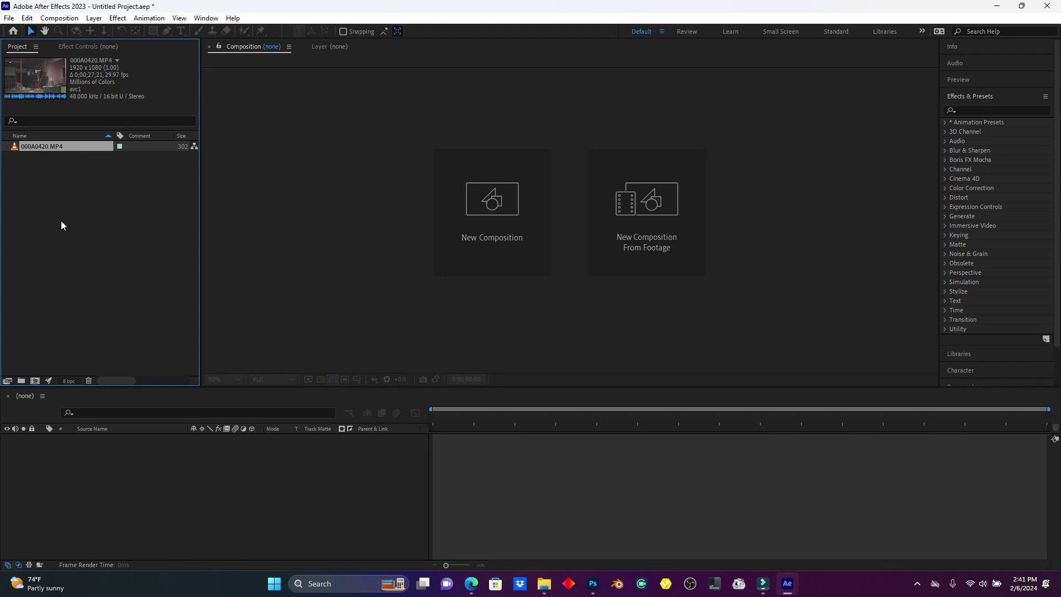
# Import web.png from the Desktop and build a composition from the 000A0420.MP4 clip.
pyautogui.doubleClick(61, 223)
pyautogui.scroll(5, 41, 119)
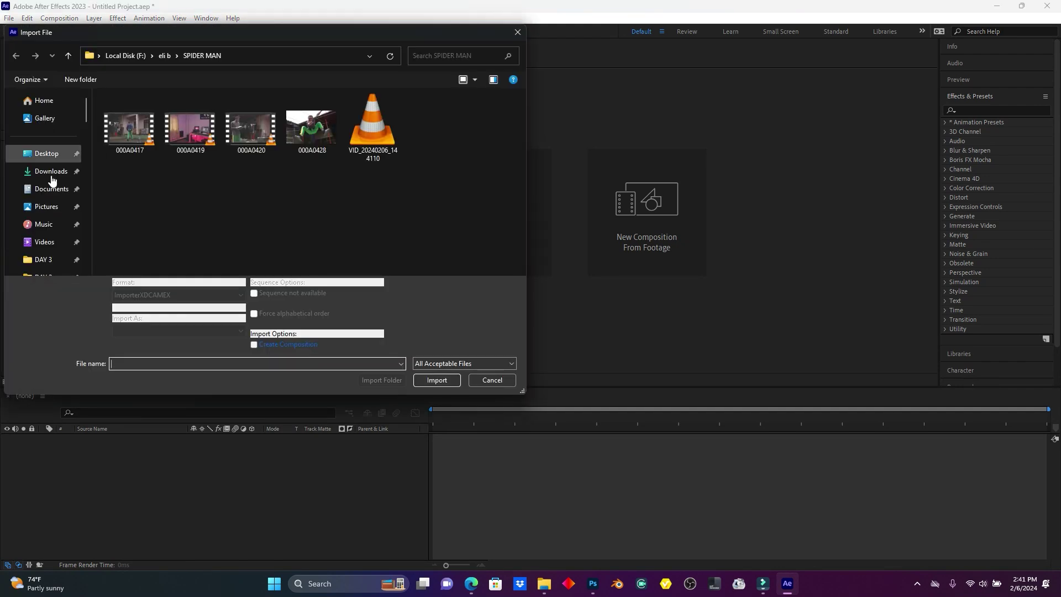
pyautogui.click(46, 153)
pyautogui.scroll(-1, 397, 188)
pyautogui.doubleClick(368, 219)
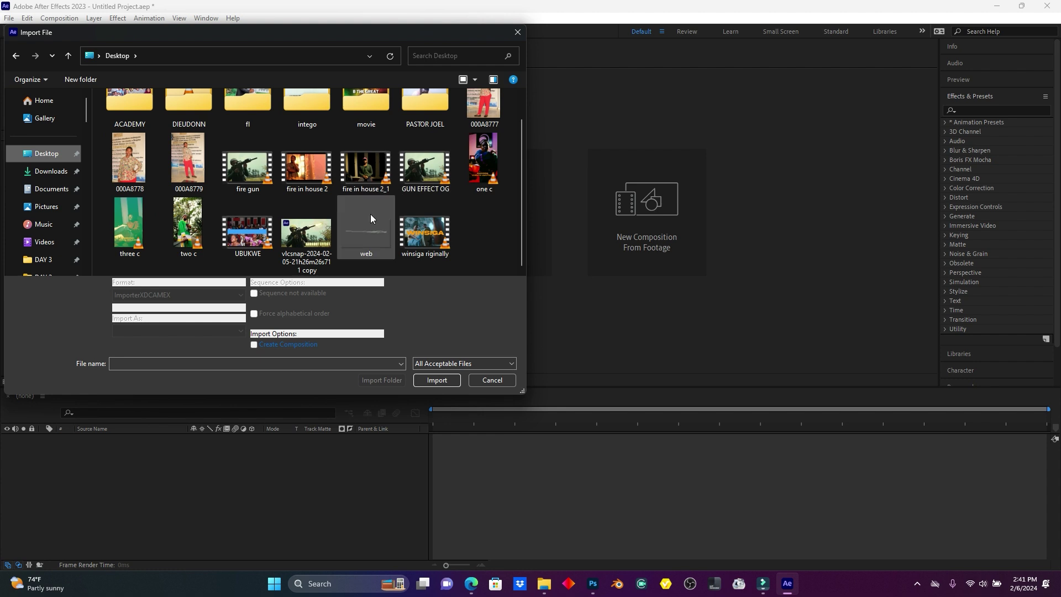
pyautogui.click(38, 144)
pyautogui.moveTo(38, 144); pyautogui.dragTo(128, 479)
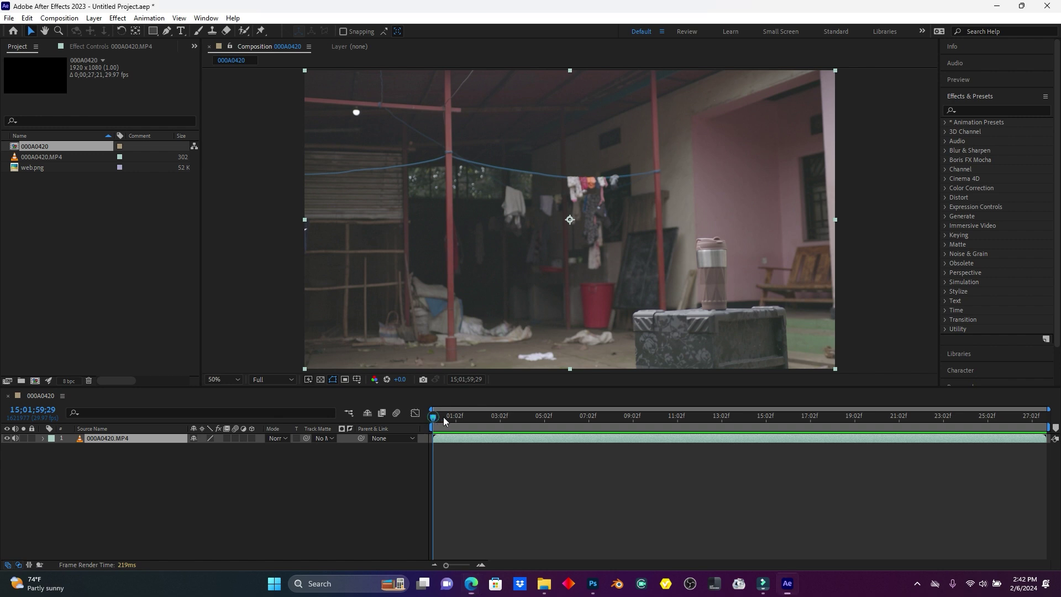
# Preview the footage and settle on the frame where the web shoots out.
pyautogui.click(522, 416)
pyautogui.press('space')
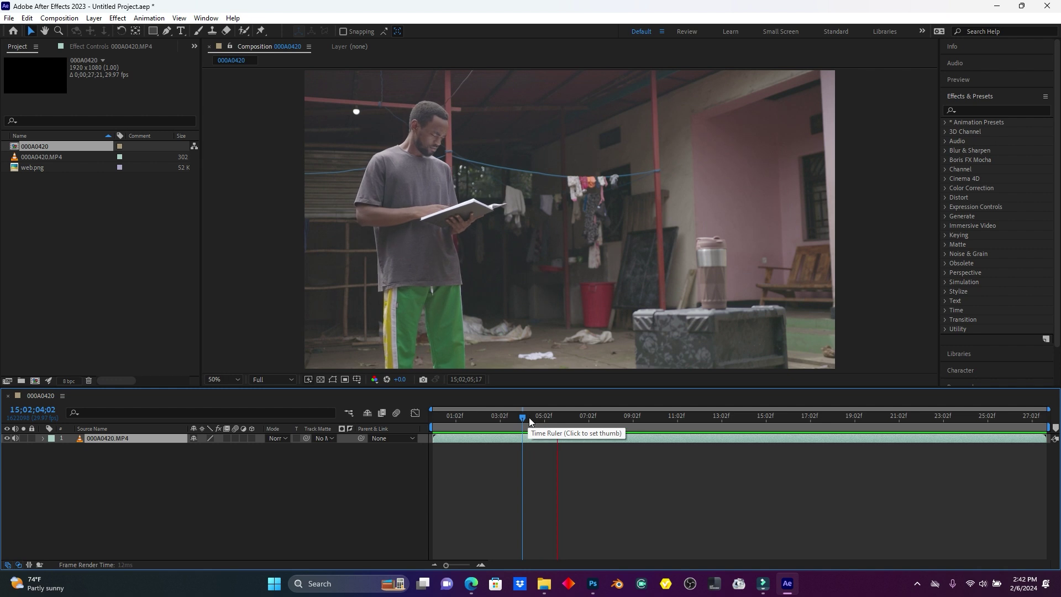
pyautogui.moveTo(529, 418); pyautogui.dragTo(589, 420)
pyautogui.press('space')
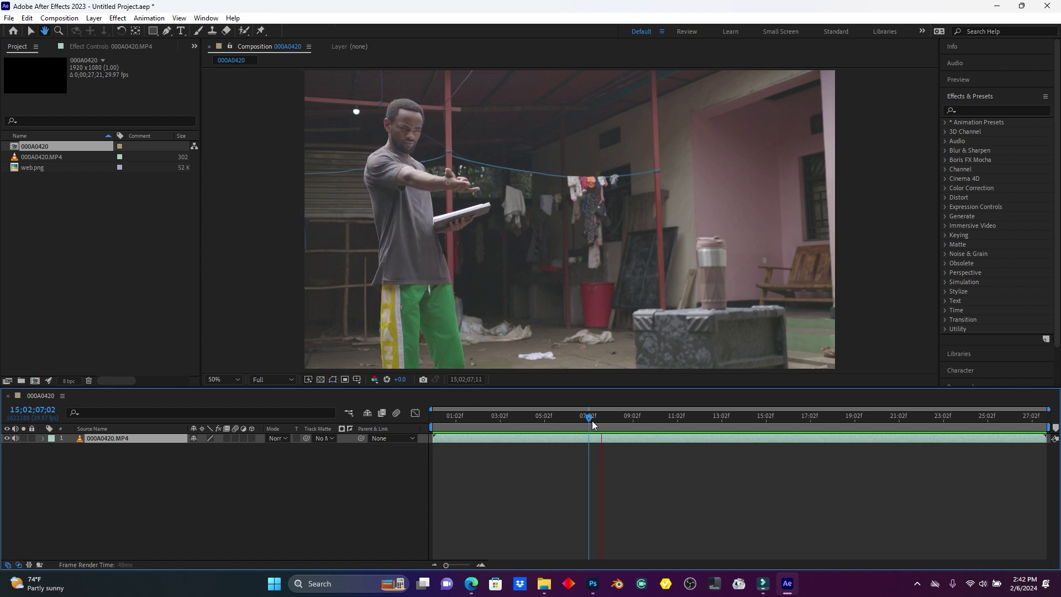
pyautogui.moveTo(593, 422)
pyautogui.mouseDown()
pyautogui.moveTo(576, 420)
pyautogui.moveTo(603, 421)
pyautogui.mouseUp()
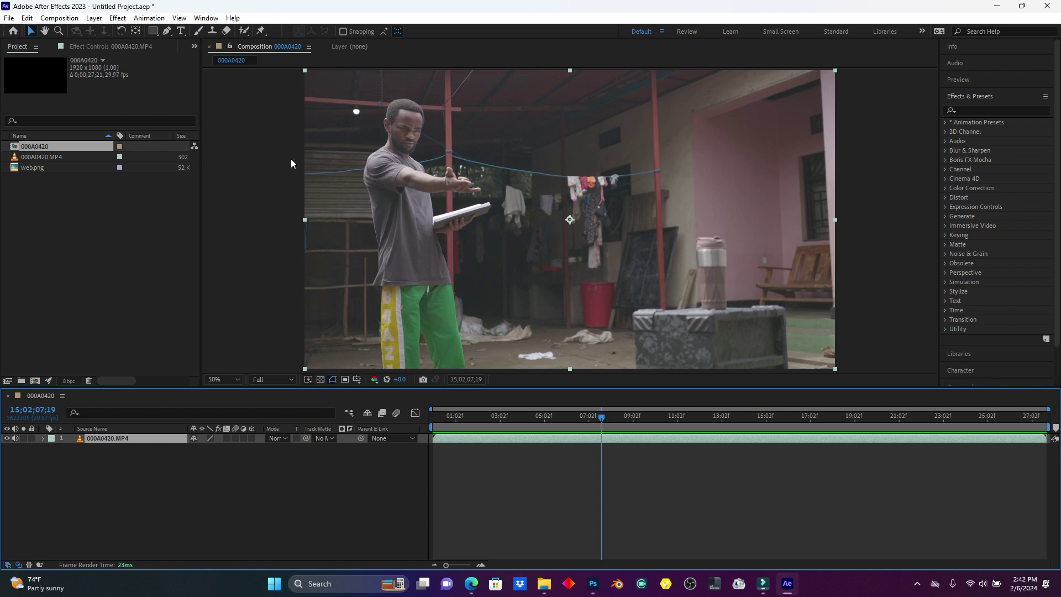
# Split the clip at 07;19 with Ctrl+Shift+D and trim the later piece to end near 13;02.
pyautogui.click(27, 18)
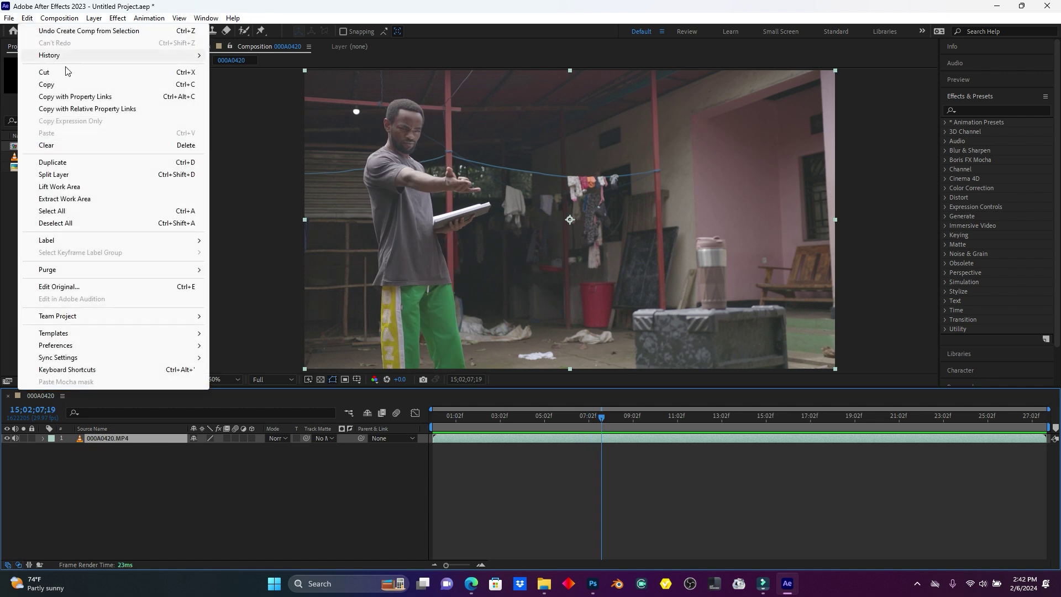
pyautogui.click(86, 176)
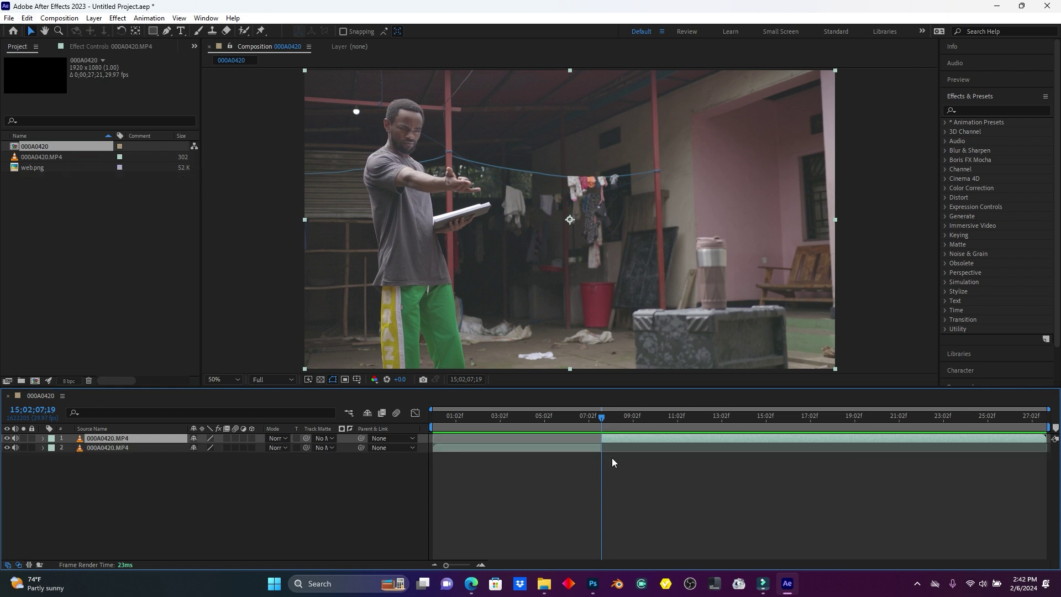
pyautogui.hotkey('ctrl', 'z')
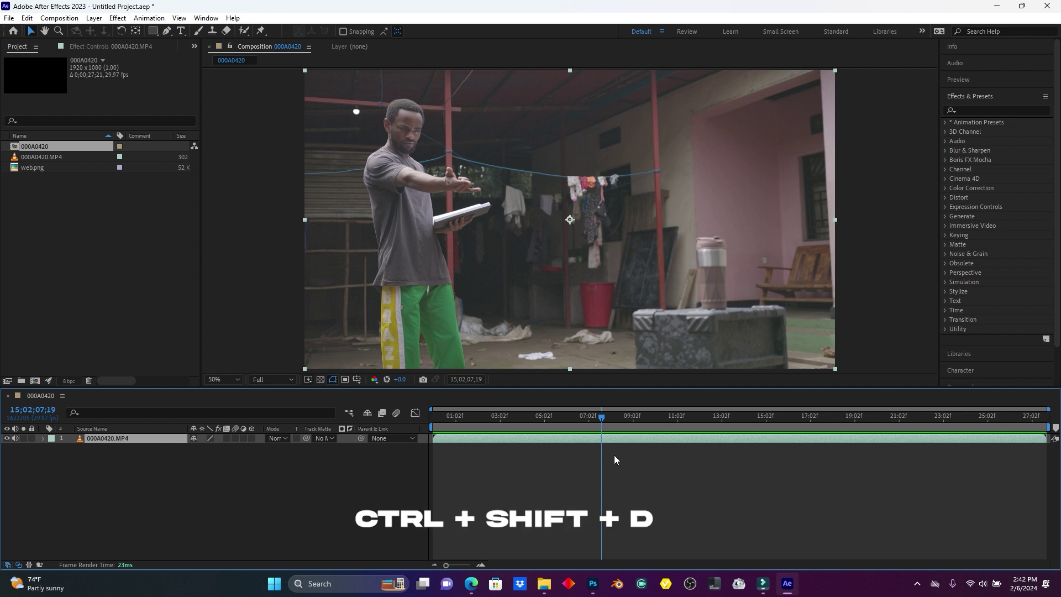
pyautogui.hotkey('ctrl', 'shift', 'd')
pyautogui.moveTo(602, 419); pyautogui.dragTo(913, 415)
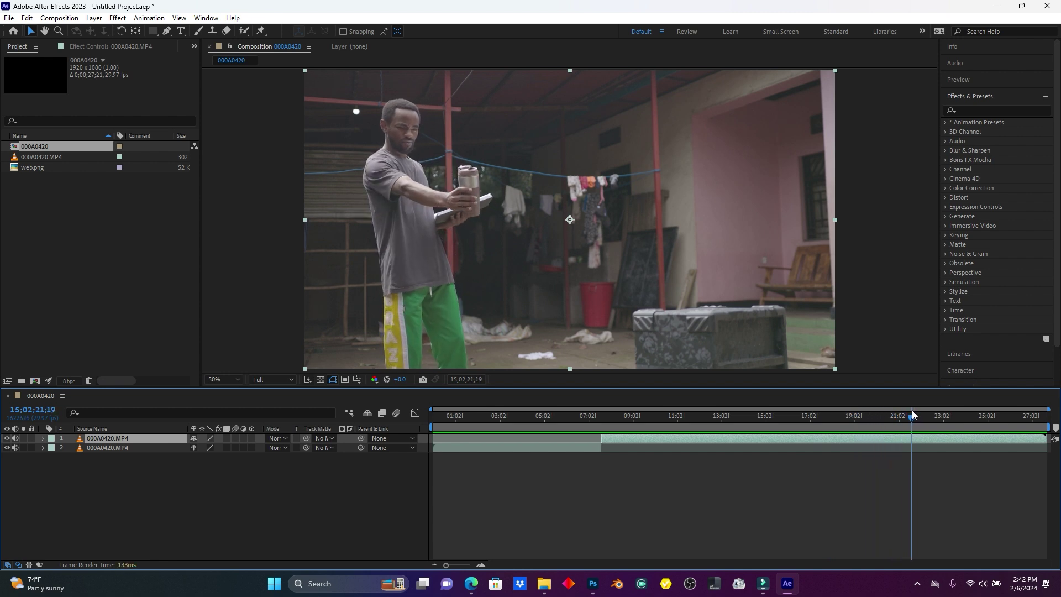
pyautogui.moveTo(603, 441)
pyautogui.mouseDown()
pyautogui.moveTo(914, 440)
pyautogui.moveTo(619, 443)
pyautogui.mouseUp()
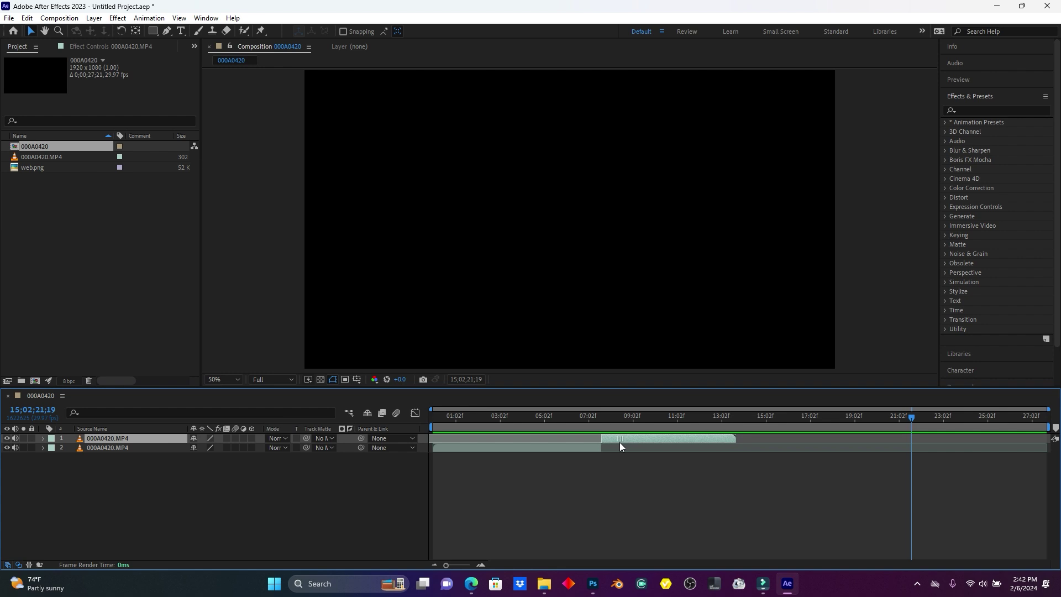
# Preview the cut around 06;12–08;02 and nudge the later clip piece slightly later.
pyautogui.click(569, 418)
pyautogui.press('space')
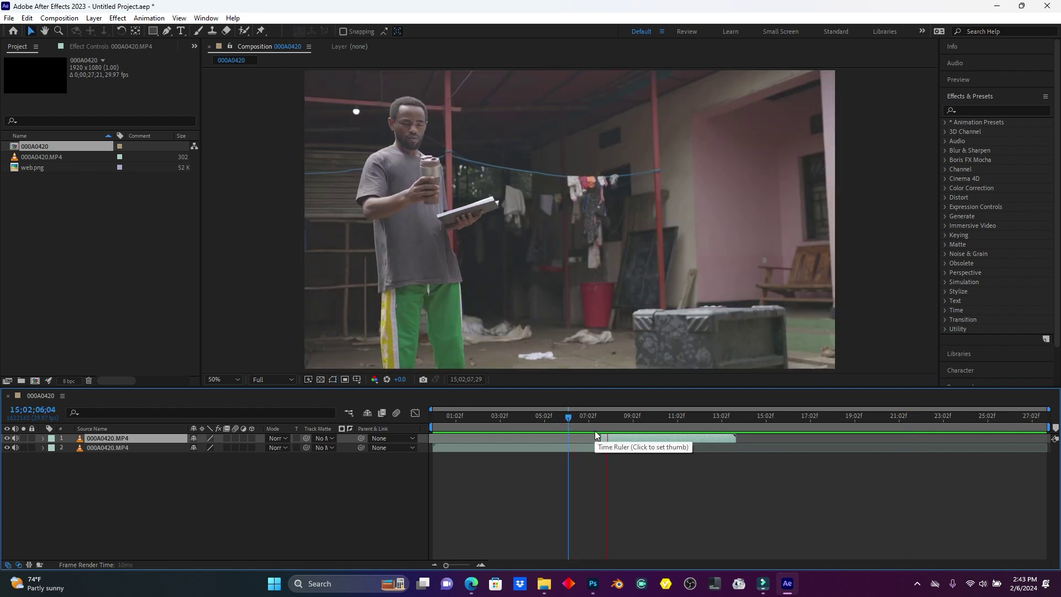
pyautogui.click(620, 425)
pyautogui.click(585, 417)
pyautogui.click(575, 416)
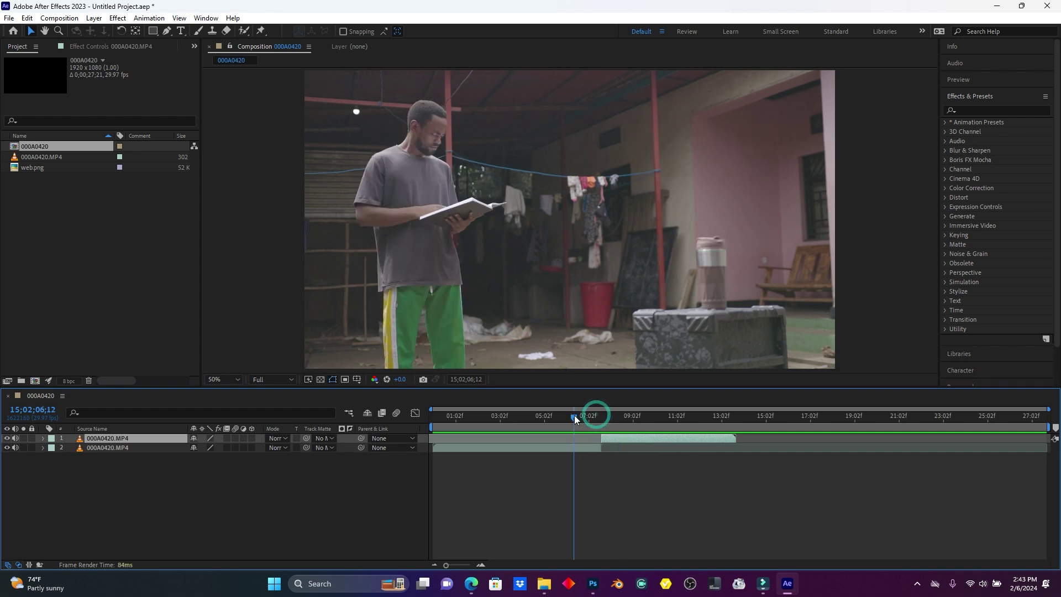
pyautogui.press('space')
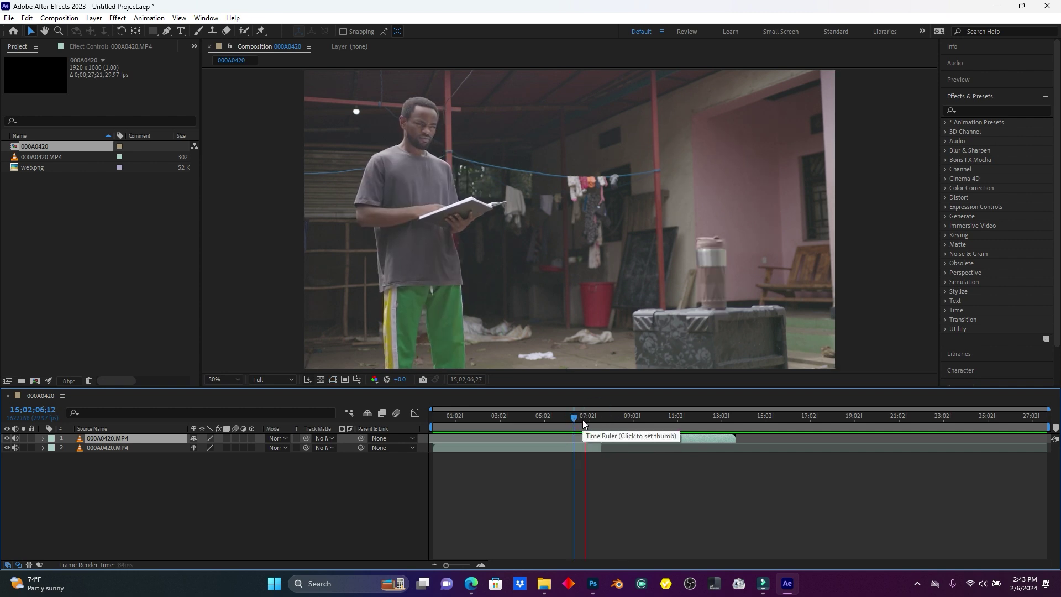
pyautogui.click(610, 436)
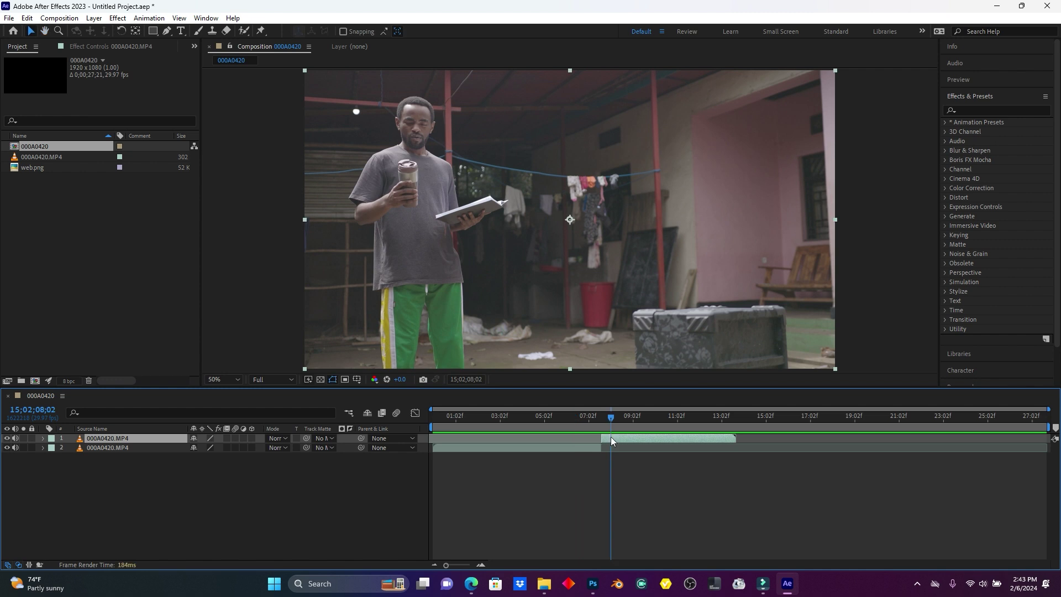
pyautogui.moveTo(613, 437); pyautogui.dragTo(604, 445)
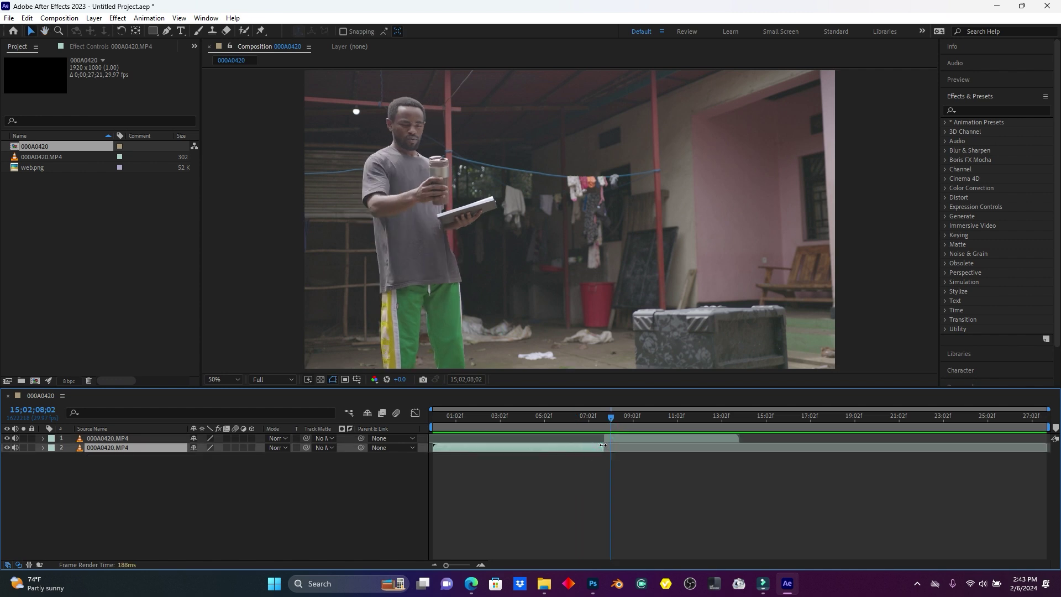
pyautogui.click(591, 415)
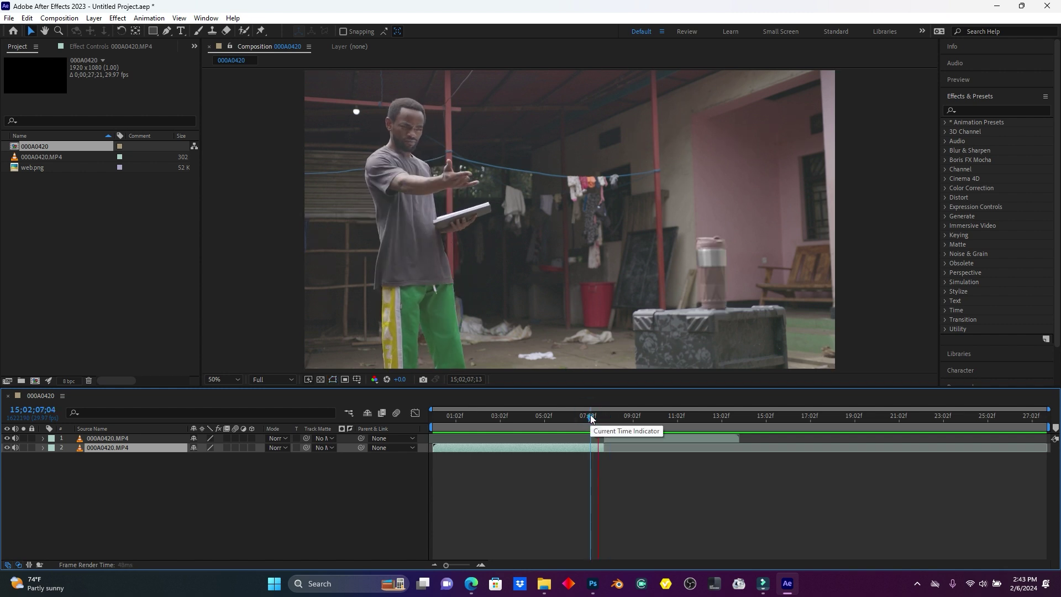
pyautogui.press('space')
# At 09;22, duplicate the later piece and freeze the top copy on that frame.
pyautogui.moveTo(626, 420); pyautogui.dragTo(648, 420)
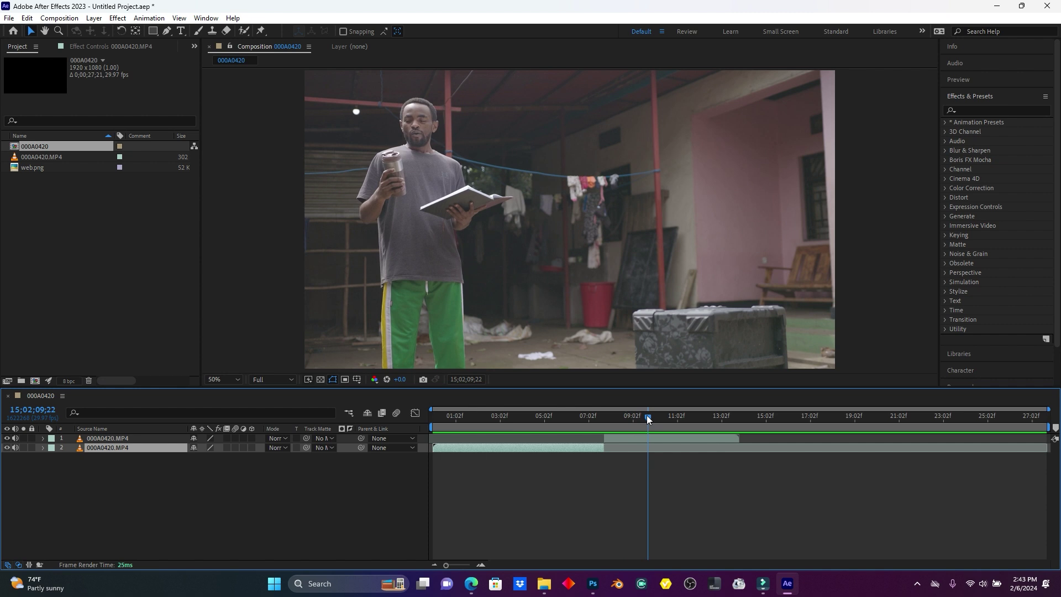
pyautogui.click(621, 438)
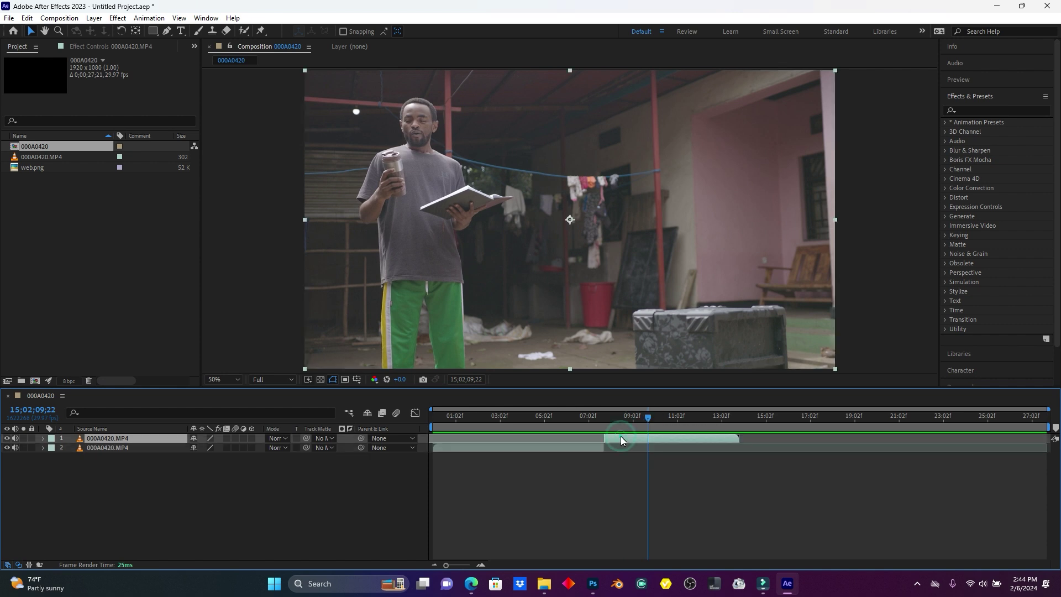
pyautogui.hotkey('ctrl', 'd')
pyautogui.rightClick(621, 439)
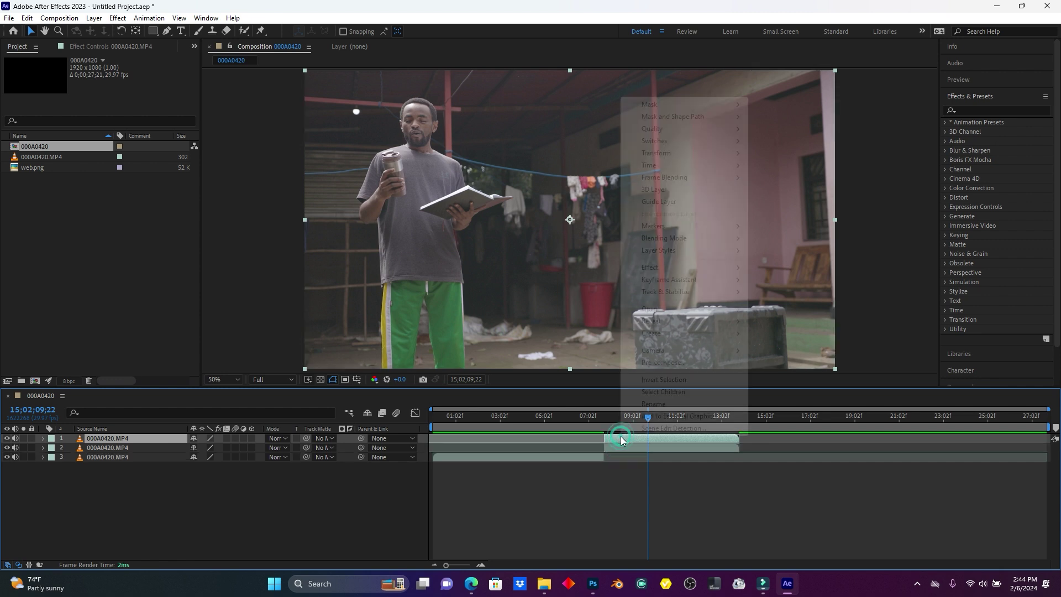
pyautogui.click(661, 165)
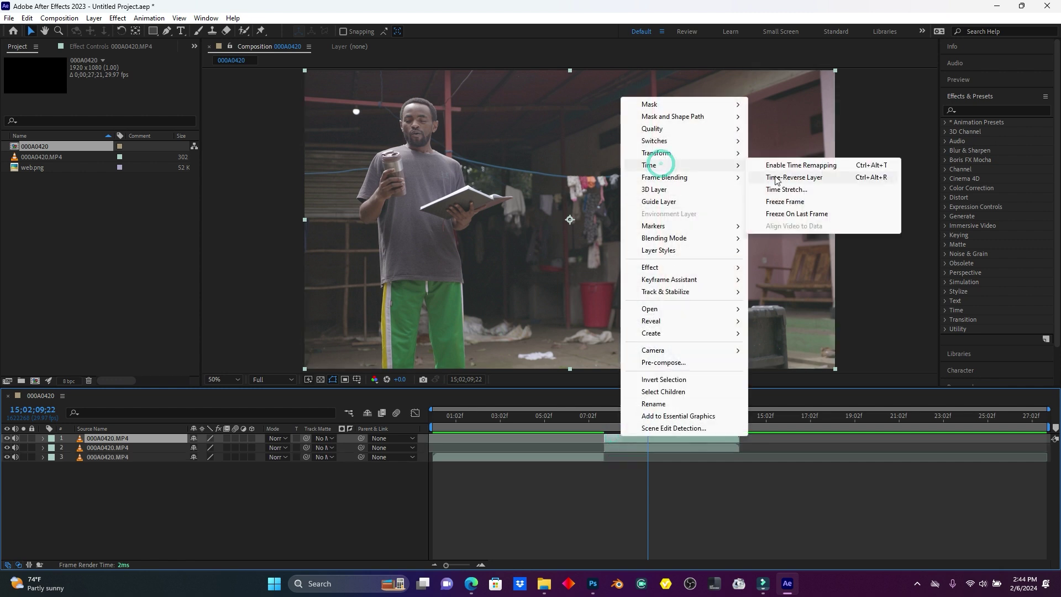
pyautogui.click(799, 202)
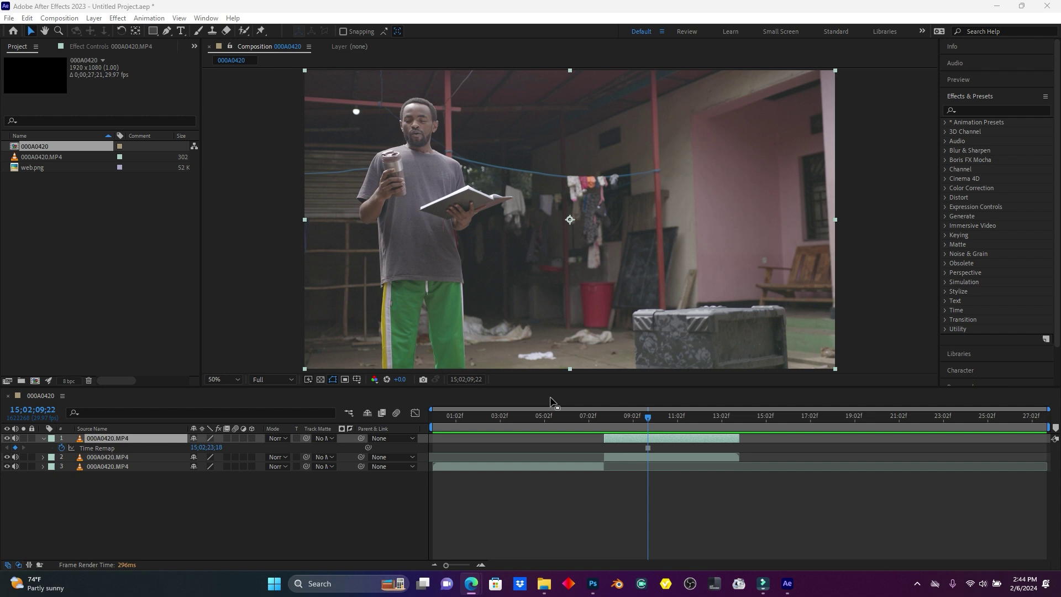
pyautogui.click(649, 419)
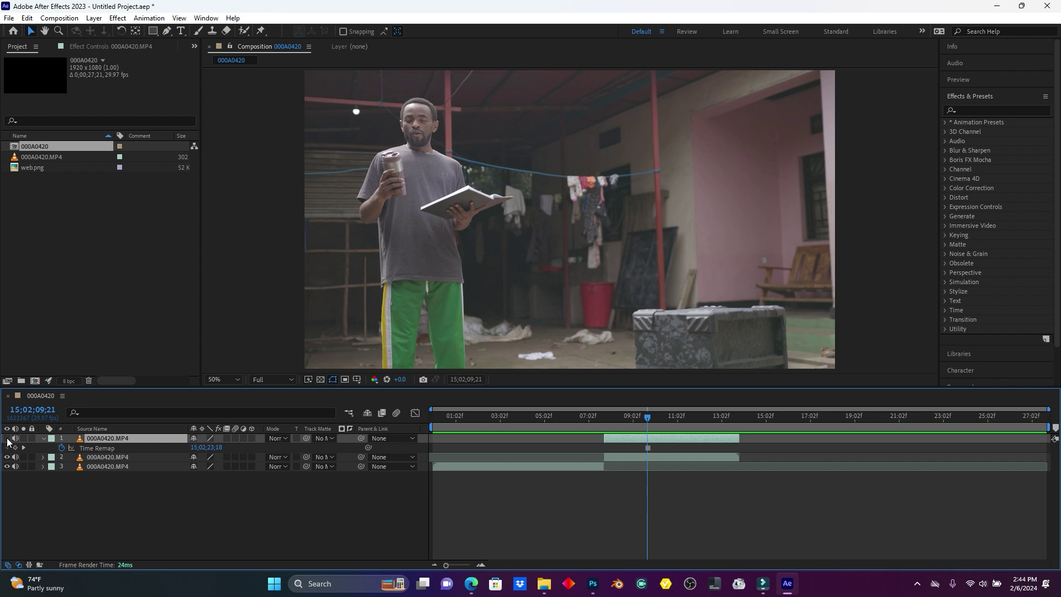
pyautogui.click(97, 467)
# Rename the bottom layer 'grab bottle' and the middle layer 'hold it'.
pyautogui.rightClick(93, 468)
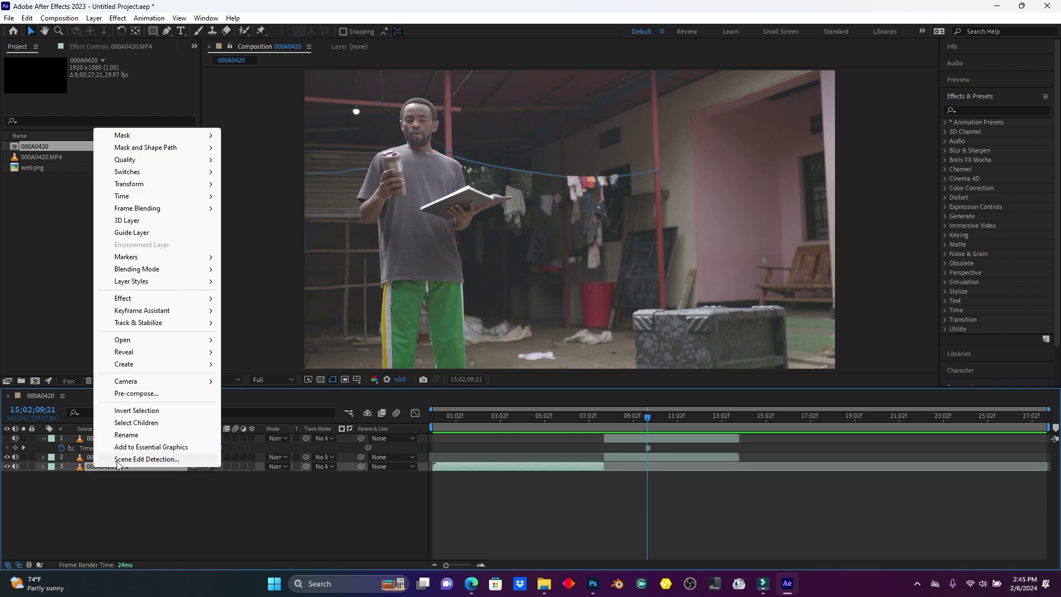
pyautogui.click(132, 436)
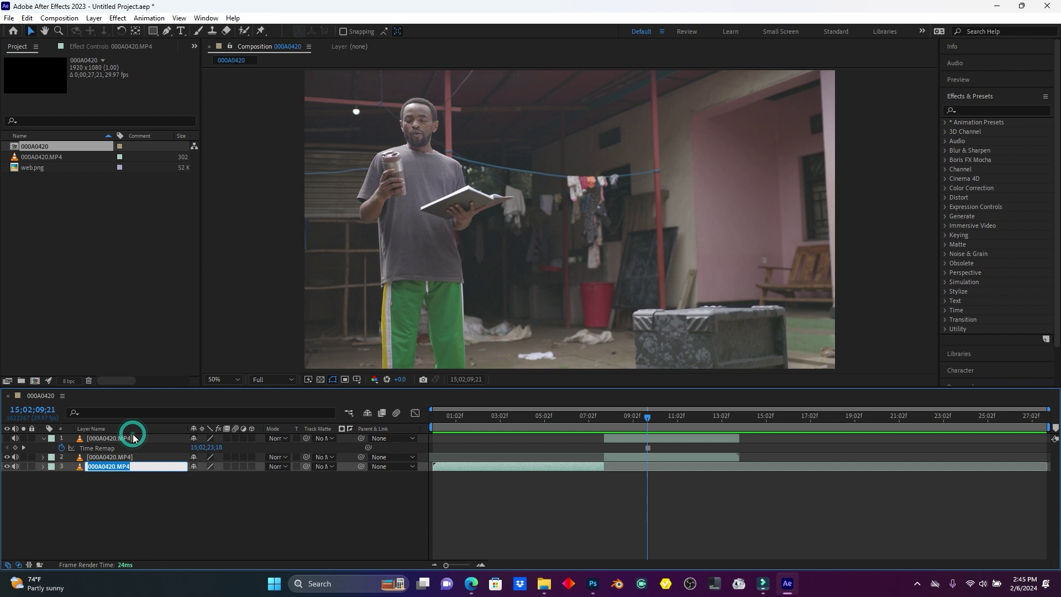
pyautogui.write('grab bottl')
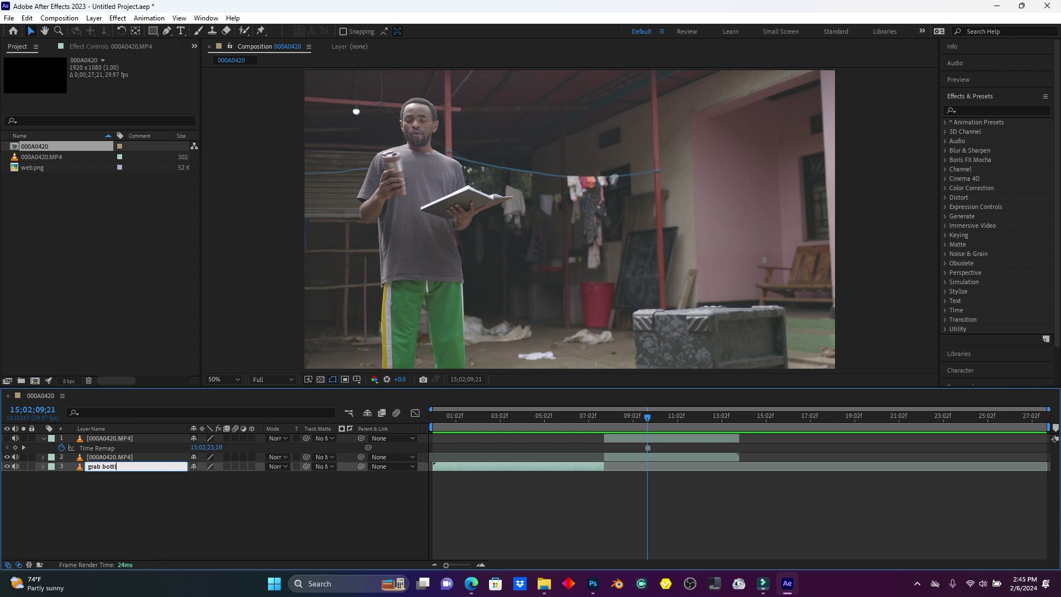
pyautogui.write('e')
pyautogui.click(128, 481)
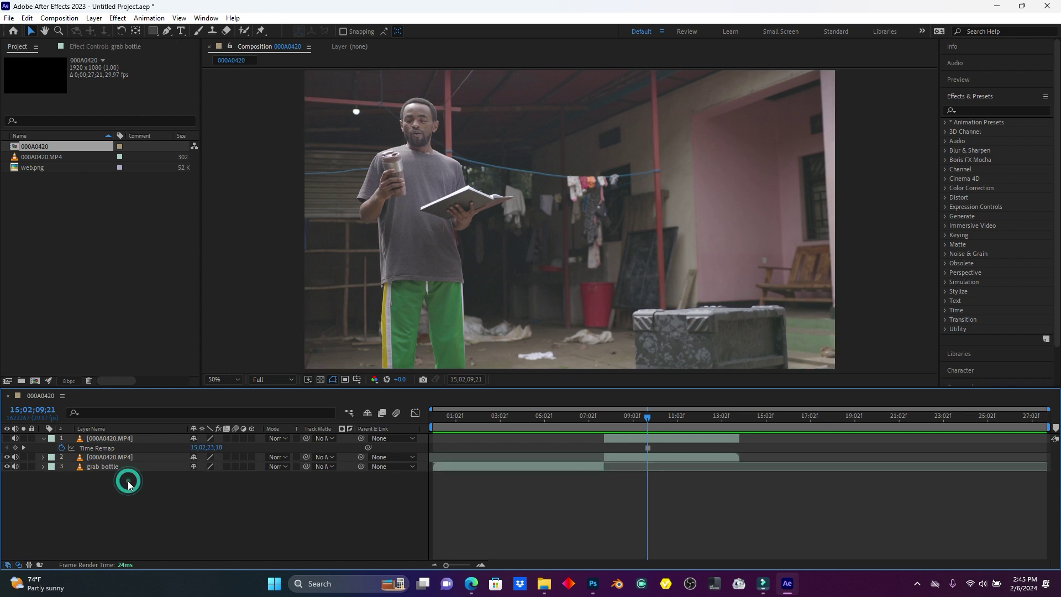
pyautogui.rightClick(107, 457)
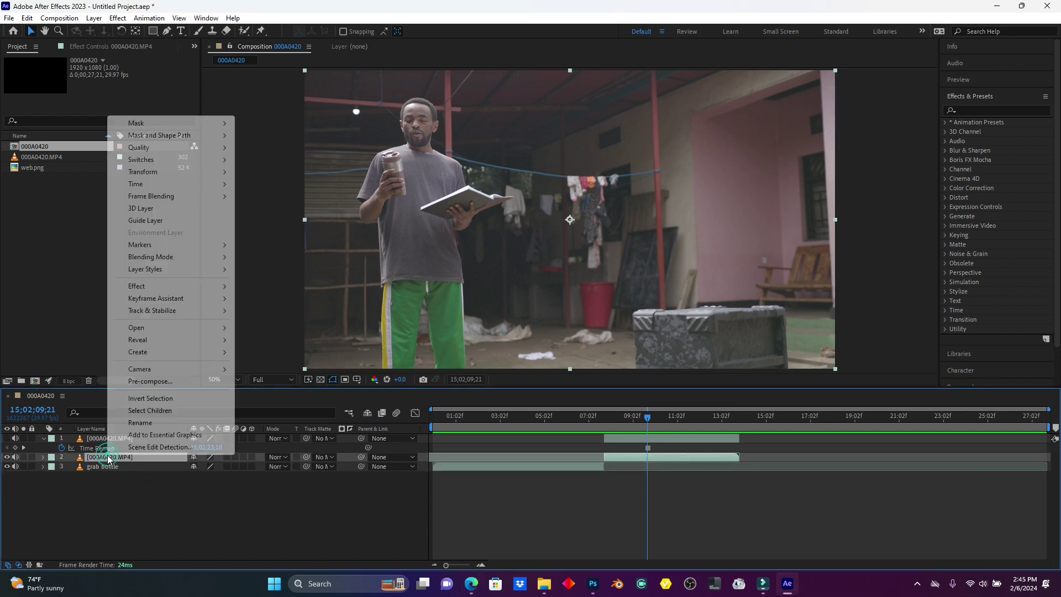
pyautogui.click(145, 422)
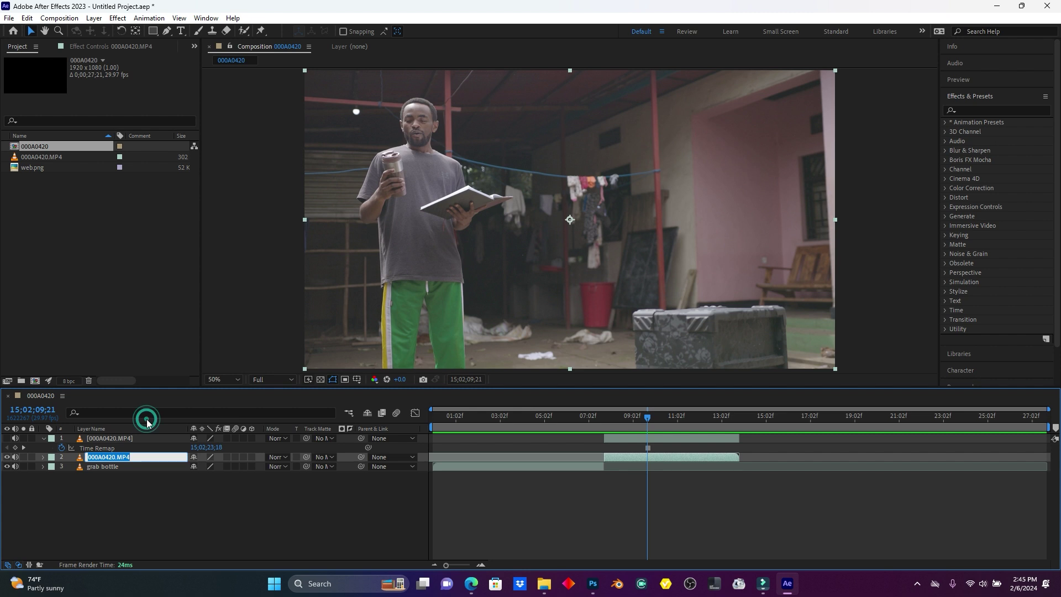
pyautogui.write('ho')
pyautogui.click(166, 509)
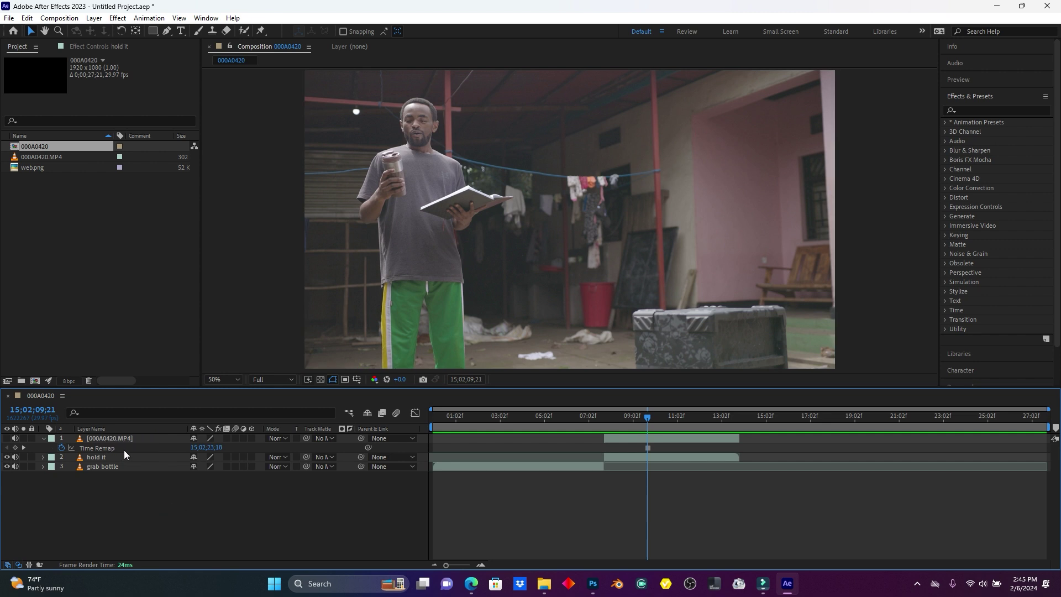
# Rename the frozen top layer 'empty'.
pyautogui.click(105, 437)
pyautogui.rightClick(106, 438)
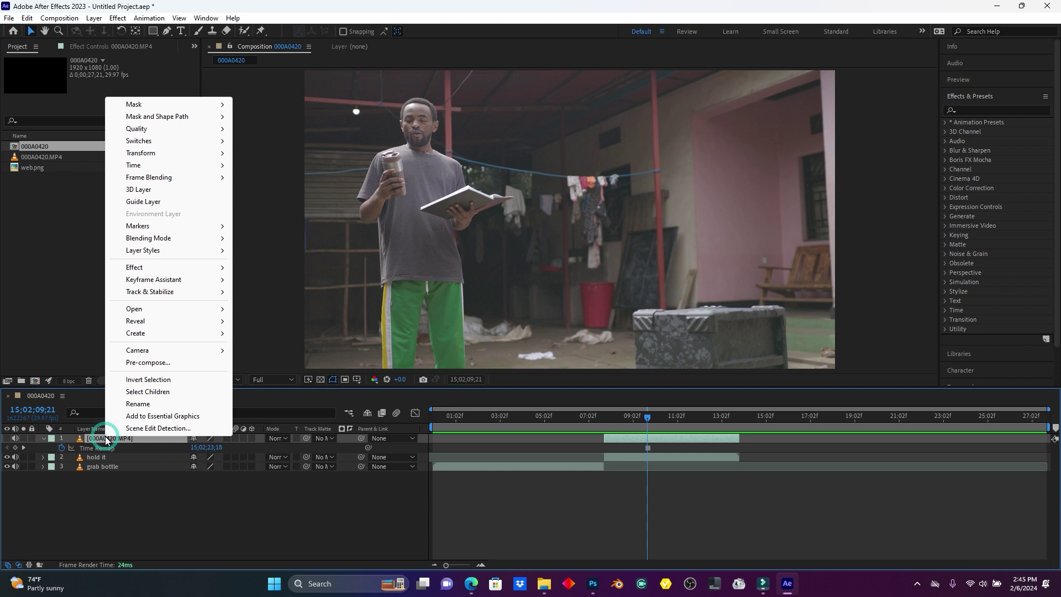
pyautogui.click(137, 404)
pyautogui.write('empty')
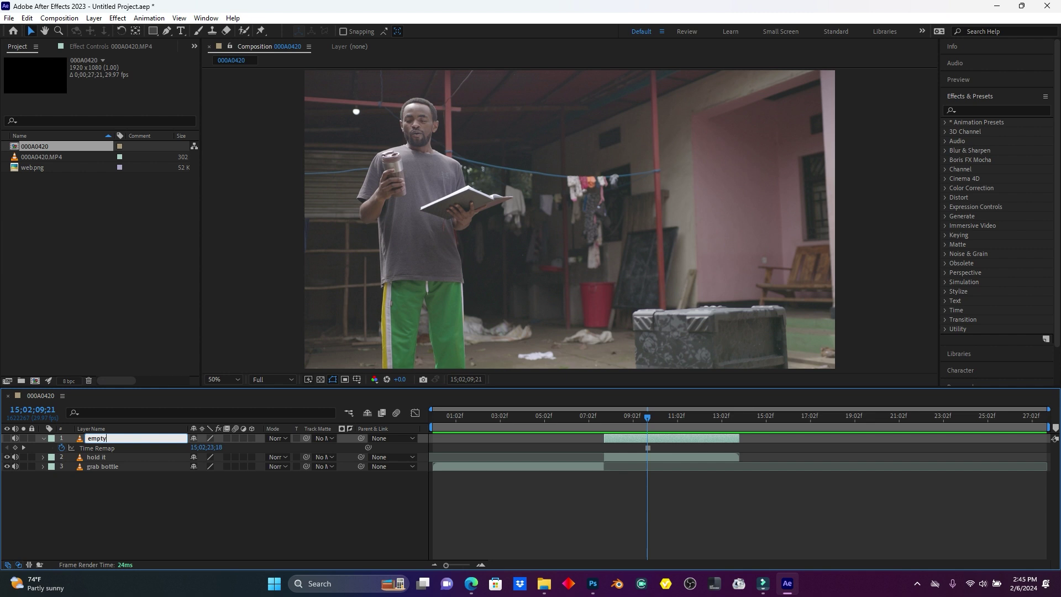
pyautogui.click(123, 473)
pyautogui.click(116, 488)
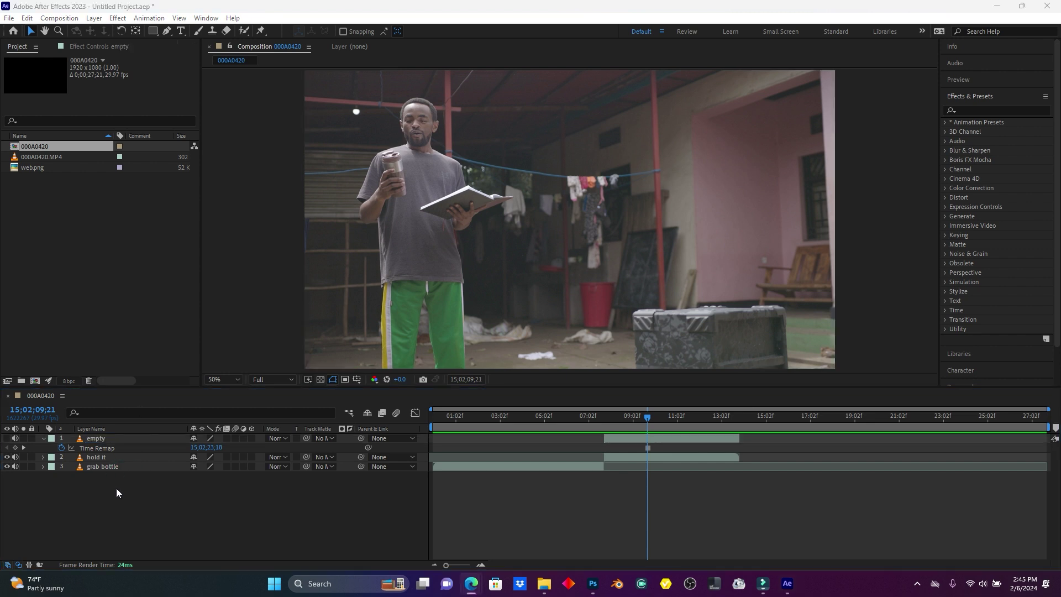
# Duplicate 'grab bottle' as 'grab bottle 2', freeze it at 09;21, and return to the bottle-on-table frame.
pyautogui.click(106, 467)
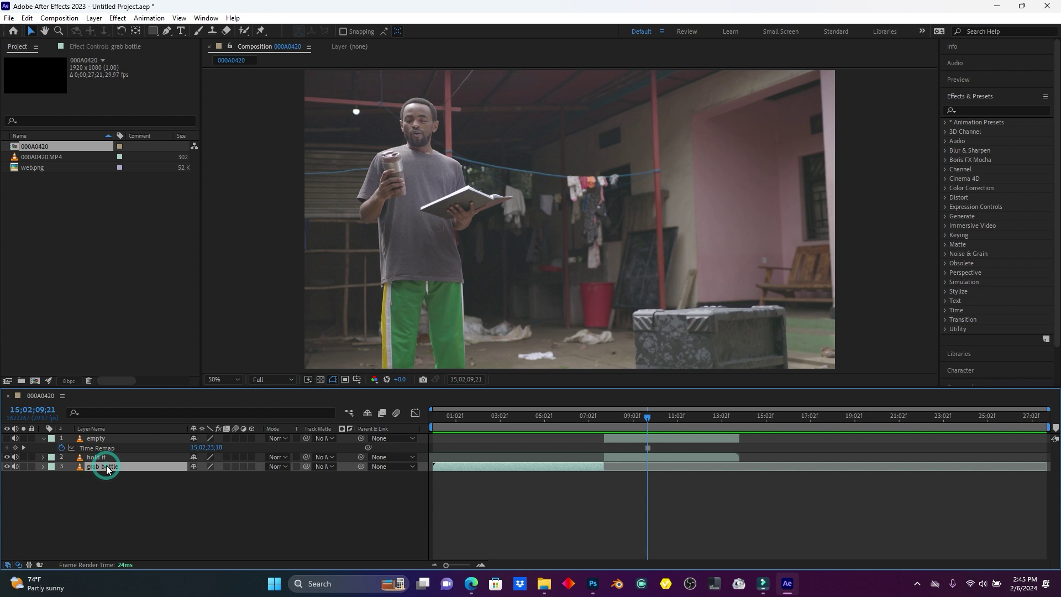
pyautogui.hotkey('ctrl', 'd')
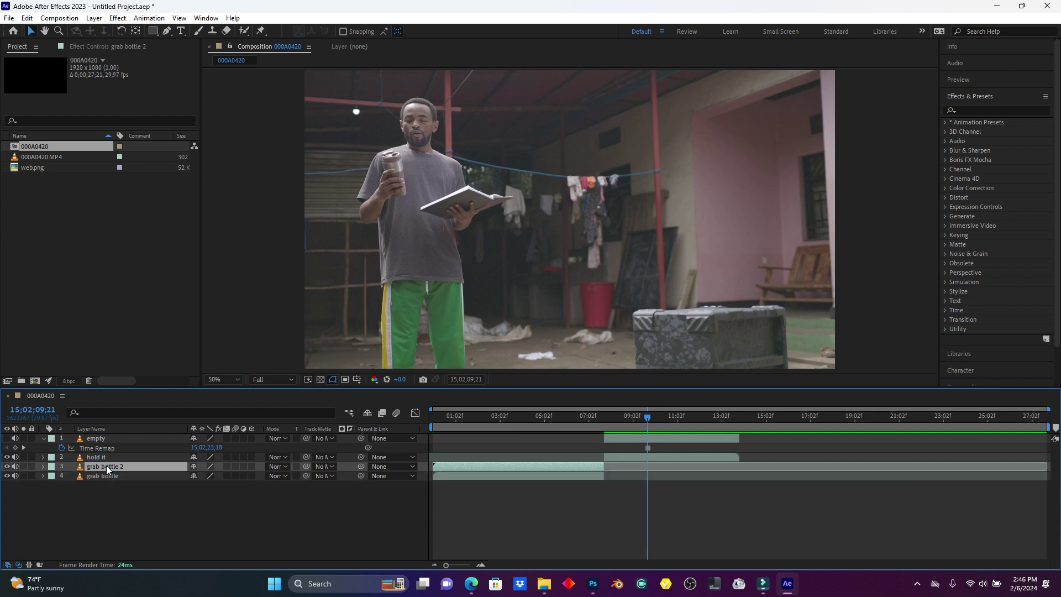
pyautogui.rightClick(106, 465)
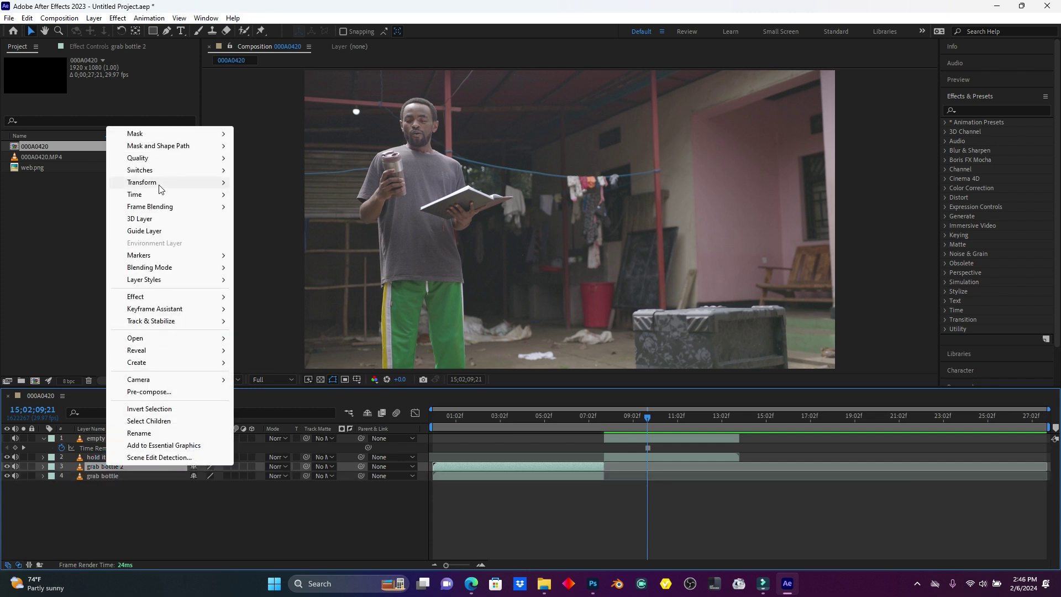
pyautogui.click(148, 194)
pyautogui.click(280, 231)
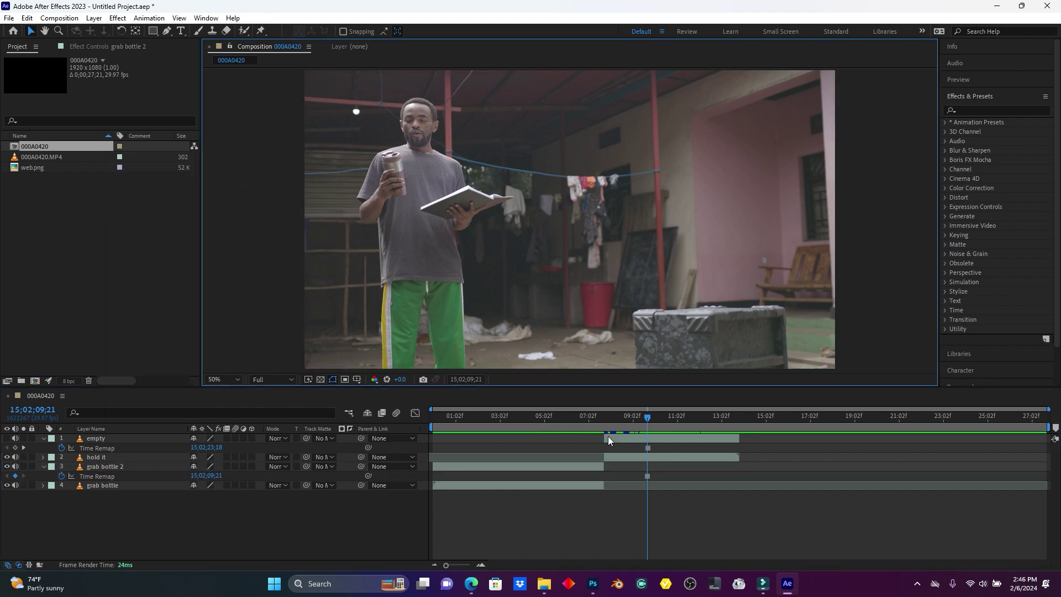
pyautogui.moveTo(620, 419); pyautogui.dragTo(590, 420)
pyautogui.click(588, 466)
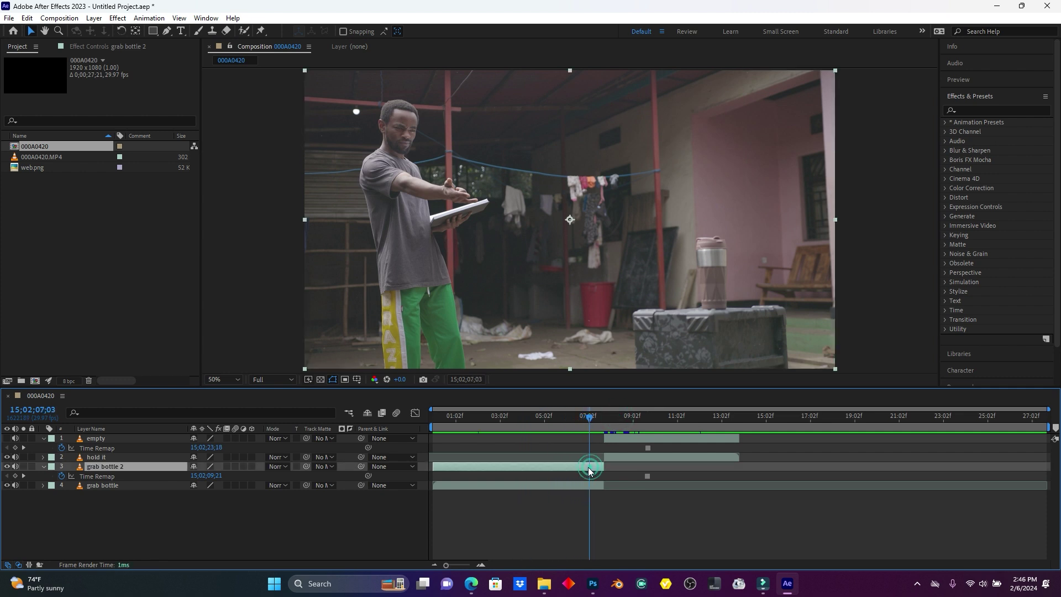
pyautogui.click(166, 31)
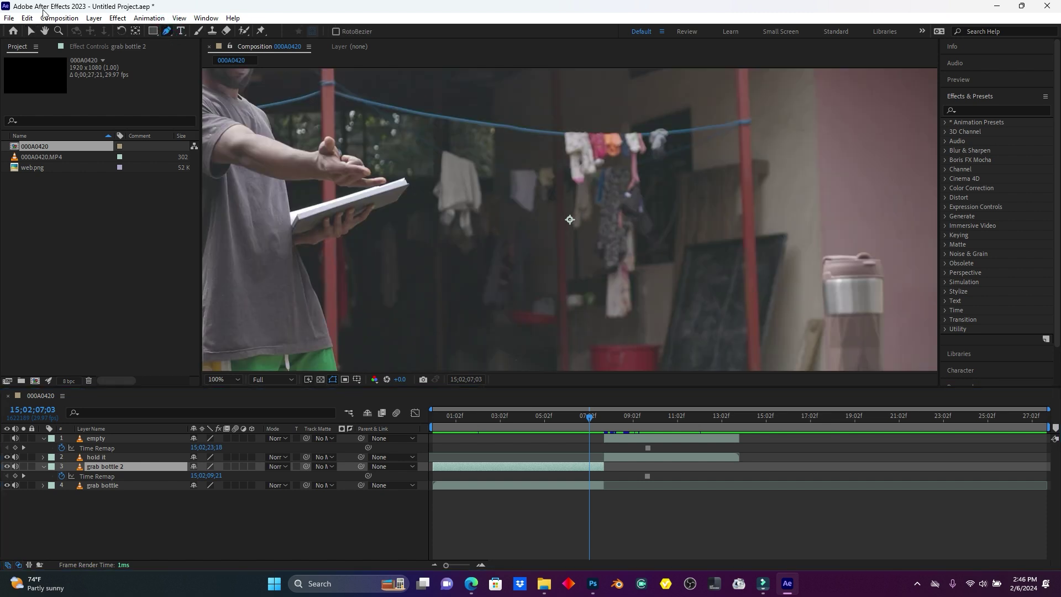
# Zoom to 200% on the bottle and trace a Pen mask from its base up the right edge to the cap.
pyautogui.click(45, 31)
pyautogui.moveTo(780, 296); pyautogui.dragTo(470, 191)
pyautogui.press('.')
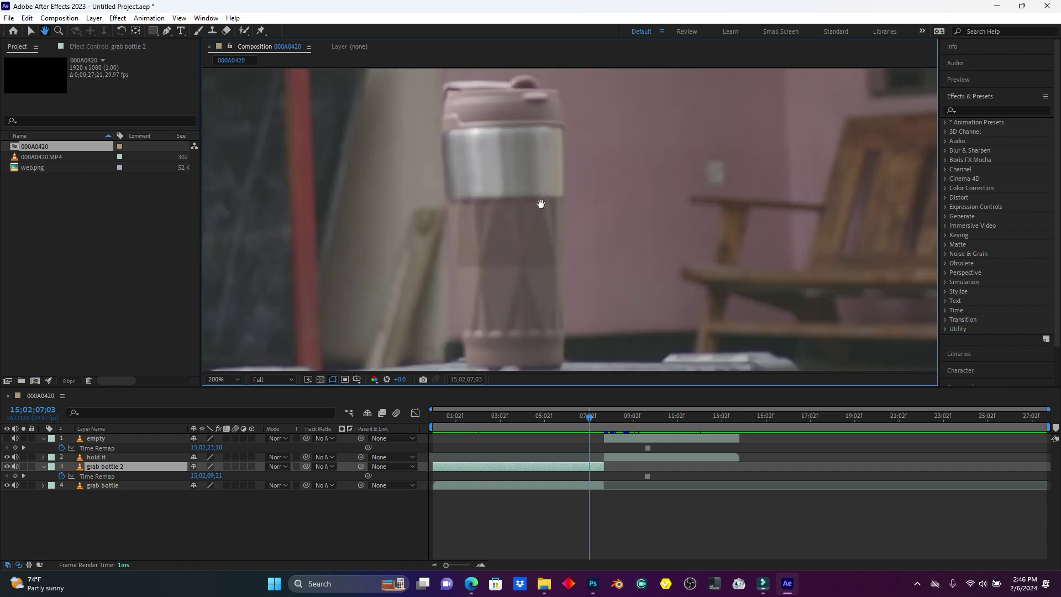
pyautogui.click(167, 30)
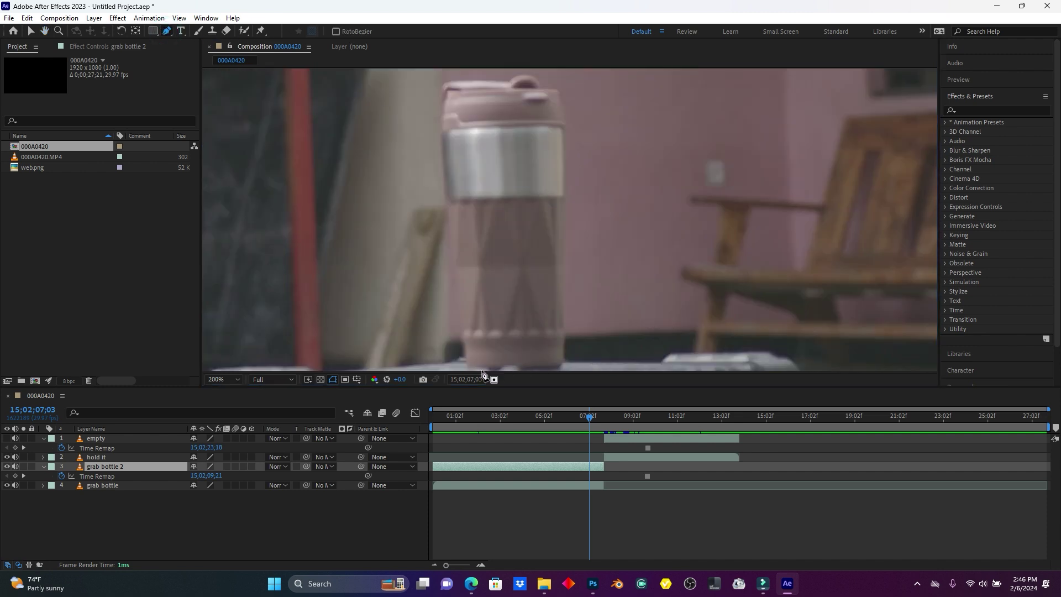
pyautogui.click(512, 367)
pyautogui.click(542, 368)
pyautogui.click(563, 363)
pyautogui.click(564, 330)
pyautogui.click(564, 215)
pyautogui.click(565, 154)
pyautogui.click(564, 126)
pyautogui.click(558, 89)
pyautogui.click(543, 88)
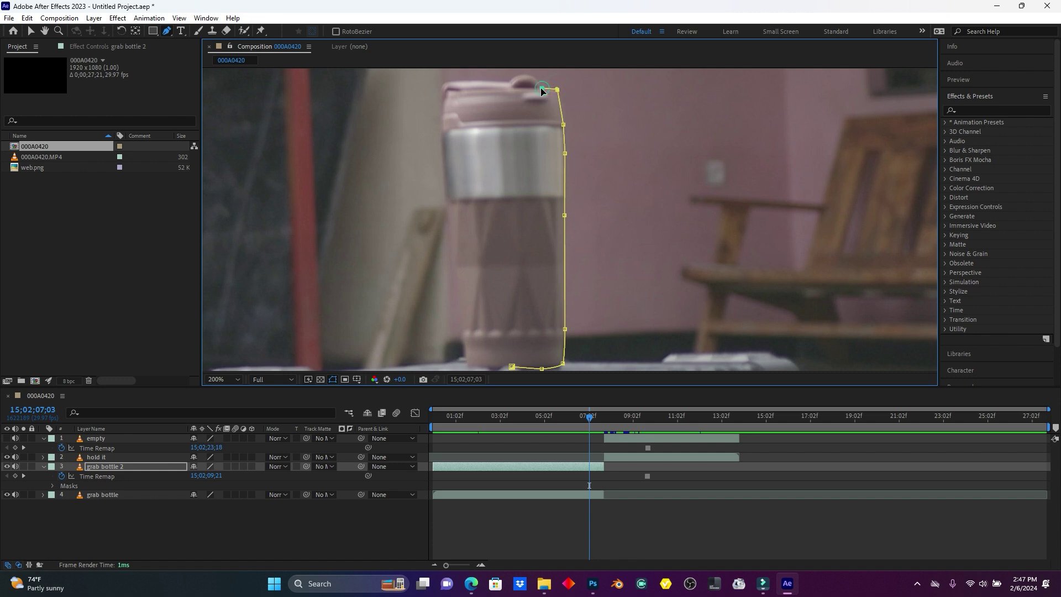
# Continue the mask across the cap and down the bottle's left side, closing it at the base.
pyautogui.scroll(1, 530, 80)
pyautogui.click(517, 95)
pyautogui.click(510, 101)
pyautogui.click(458, 101)
pyautogui.moveTo(443, 109); pyautogui.dragTo(441, 119)
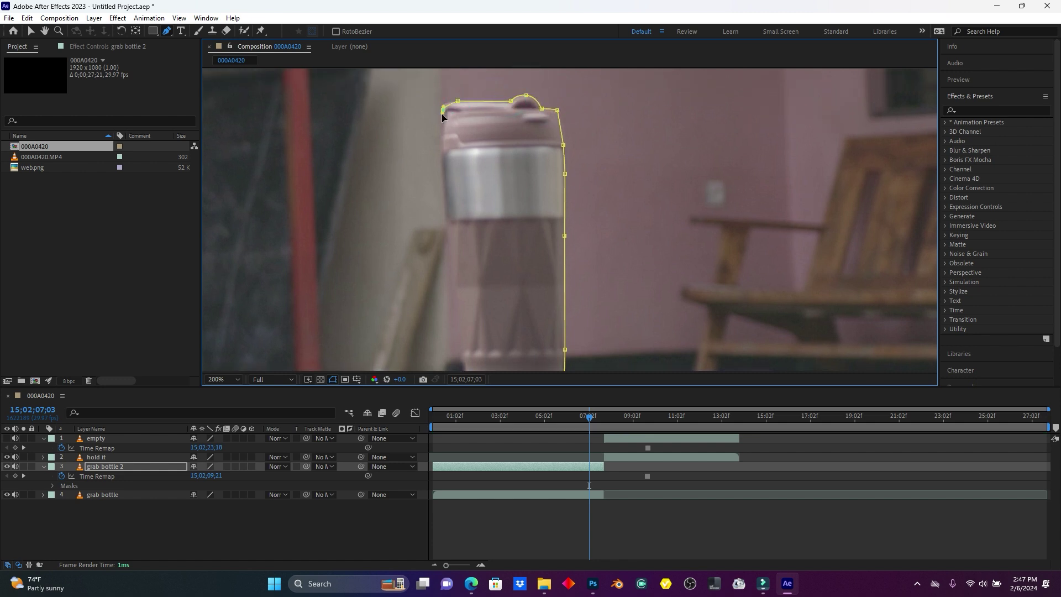
pyautogui.click(441, 136)
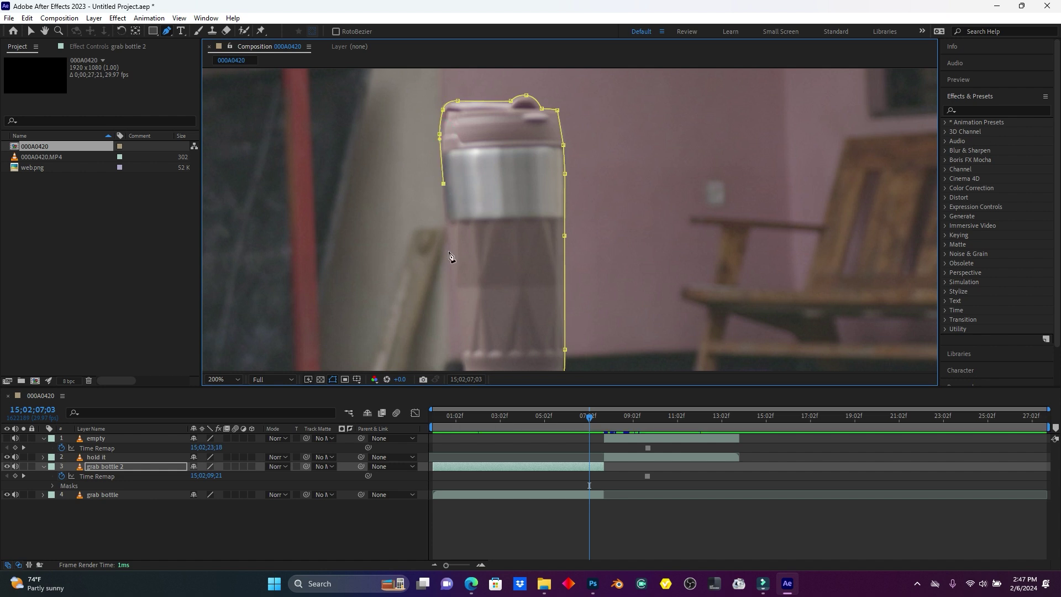
pyautogui.click(458, 344)
pyautogui.moveTo(460, 353); pyautogui.dragTo(462, 360)
pyautogui.click(50, 31)
pyautogui.moveTo(396, 294); pyautogui.dragTo(403, 249)
pyautogui.click(166, 31)
pyautogui.click(473, 342)
pyautogui.click(519, 343)
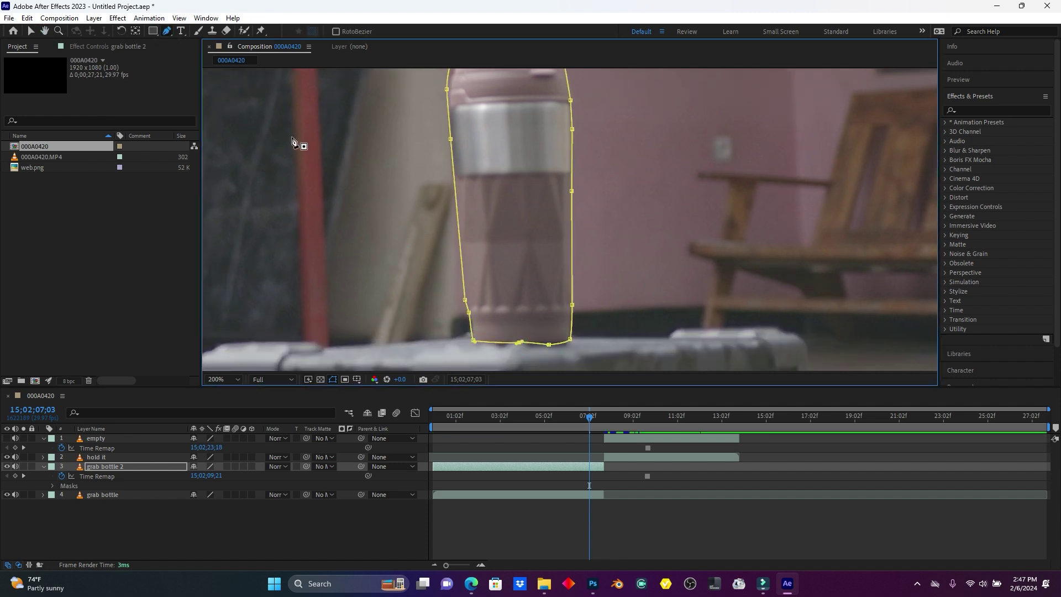
# Zoom back out and trim grab bottle 2 to start at the current frame.
pyautogui.scroll(-3, 293, 141)
pyautogui.click(44, 31)
pyautogui.moveTo(435, 188); pyautogui.dragTo(577, 237)
pyautogui.click(31, 31)
pyautogui.moveTo(434, 470); pyautogui.dragTo(590, 473)
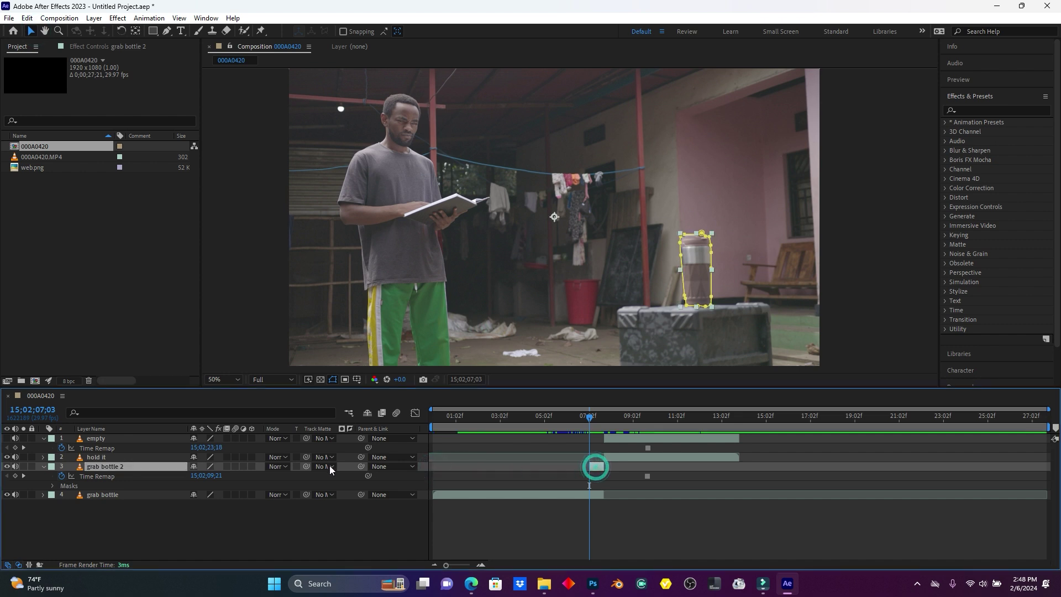
# Rename 'grab bottle 2' to 'bottle' and drag the 'empty' layer beneath it.
pyautogui.rightClick(105, 466)
pyautogui.click(138, 432)
pyautogui.write('bottle')
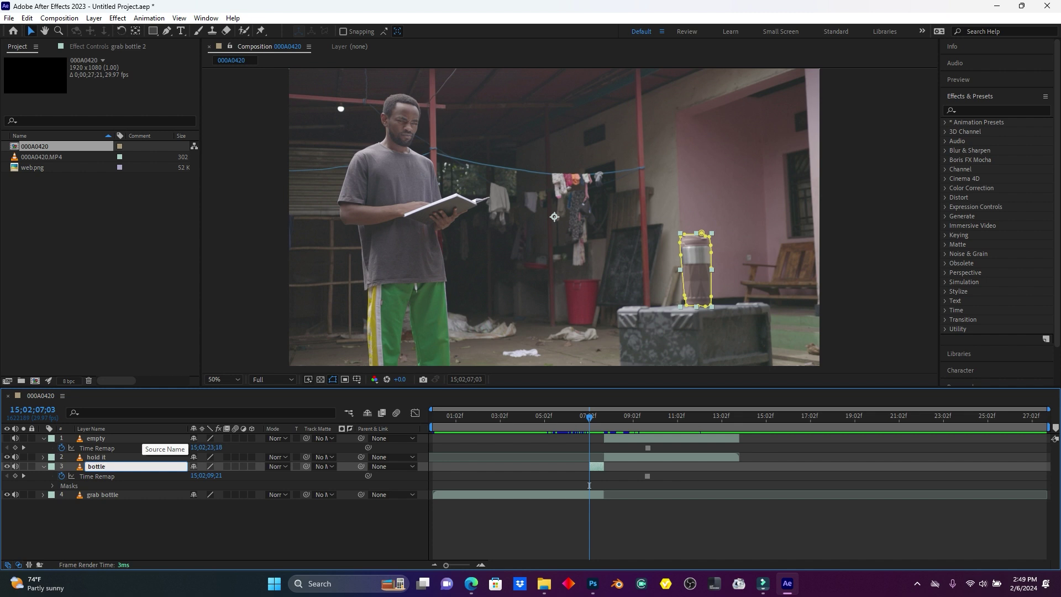
pyautogui.click(148, 513)
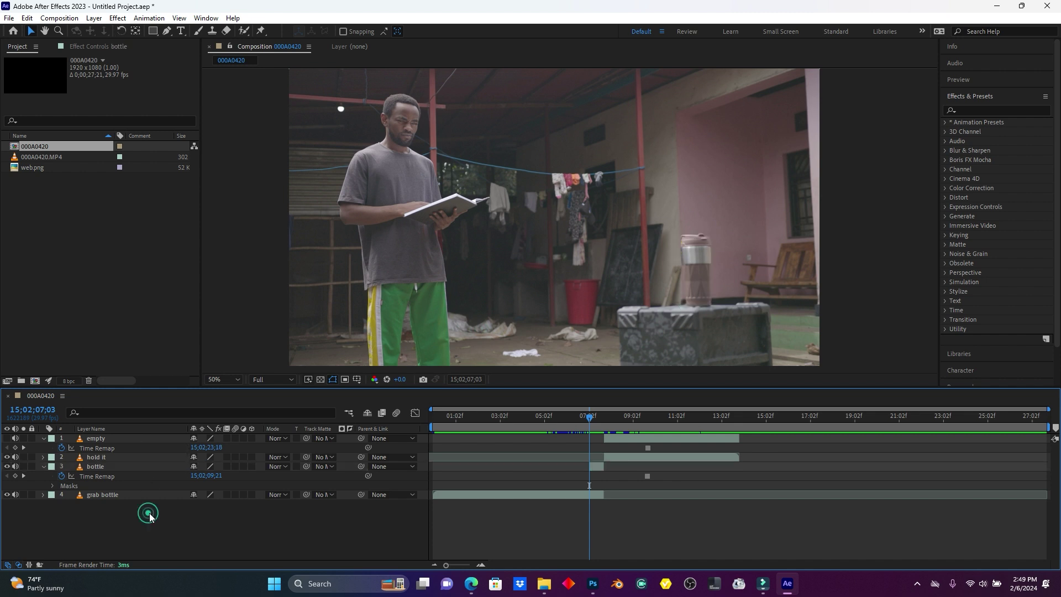
pyautogui.click(128, 438)
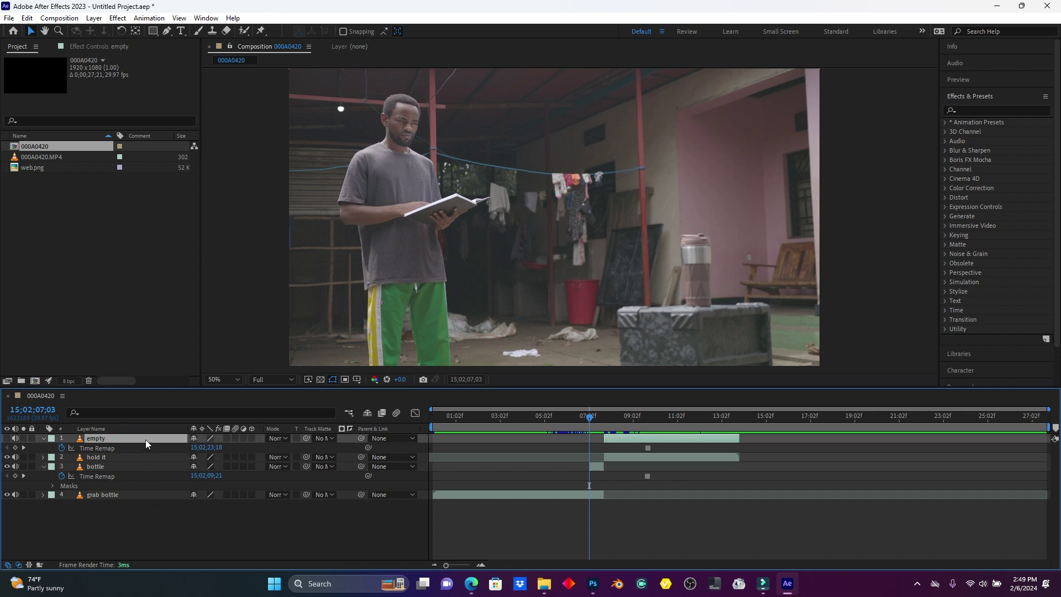
pyautogui.moveTo(146, 439); pyautogui.dragTo(145, 485)
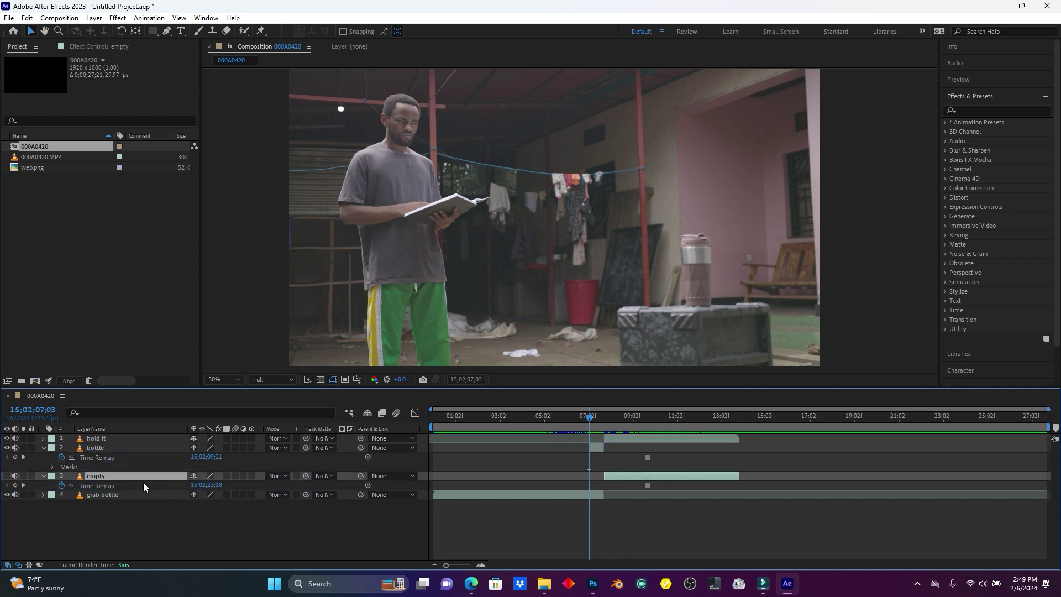
# Make the 'empty' layer visible and extend its in-point back to the timeline start.
pyautogui.click(7, 477)
pyautogui.click(7, 475)
pyautogui.moveTo(589, 416); pyautogui.dragTo(593, 416)
pyautogui.click(597, 447)
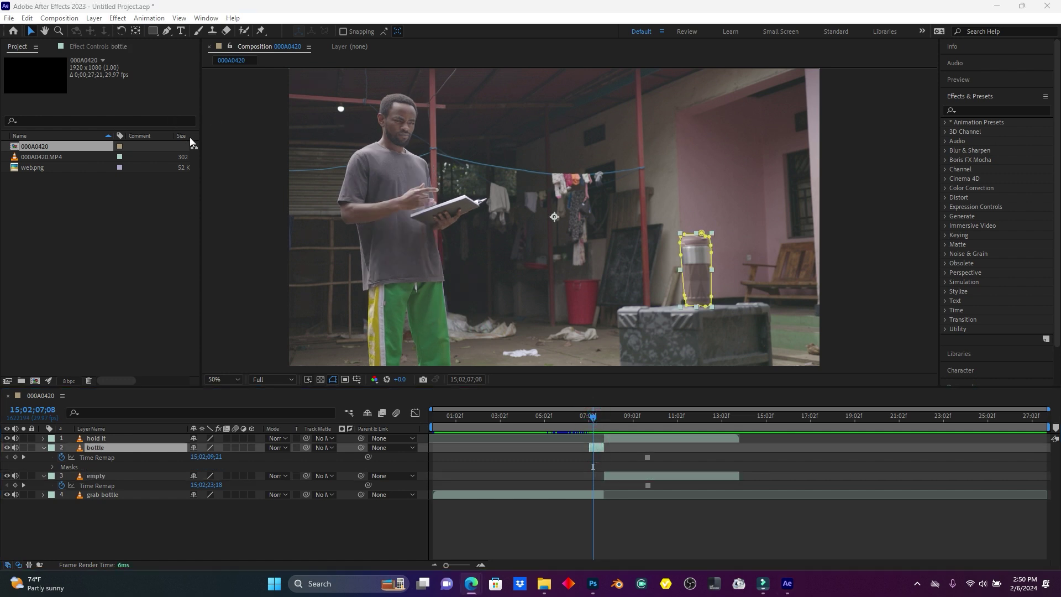
pyautogui.click(109, 475)
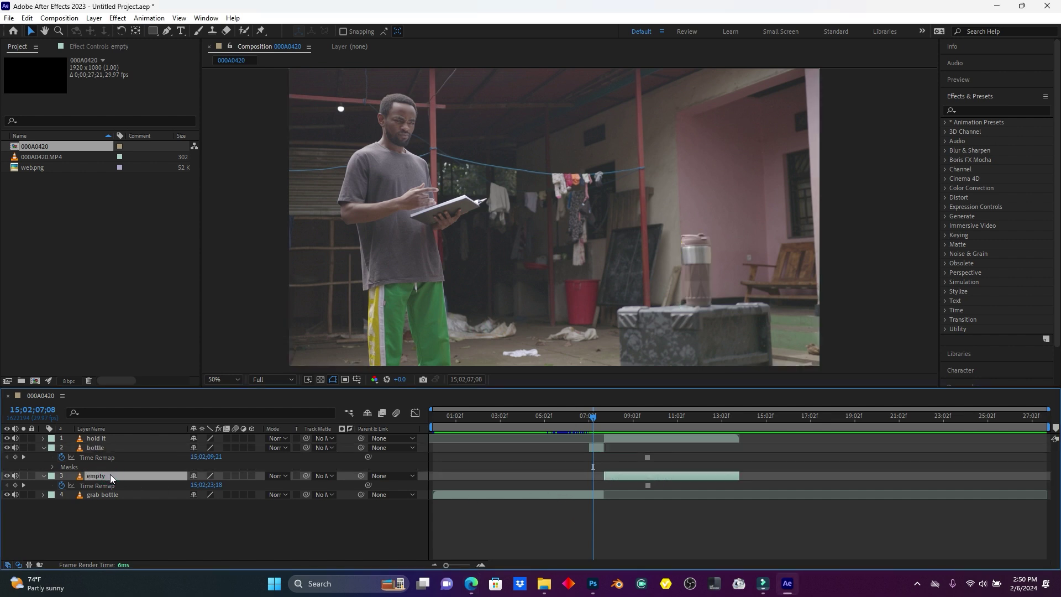
pyautogui.moveTo(604, 476); pyautogui.dragTo(432, 477)
# Draw an elliptical mask around the tabletop bottle on the 'empty' layer.
pyautogui.click(507, 477)
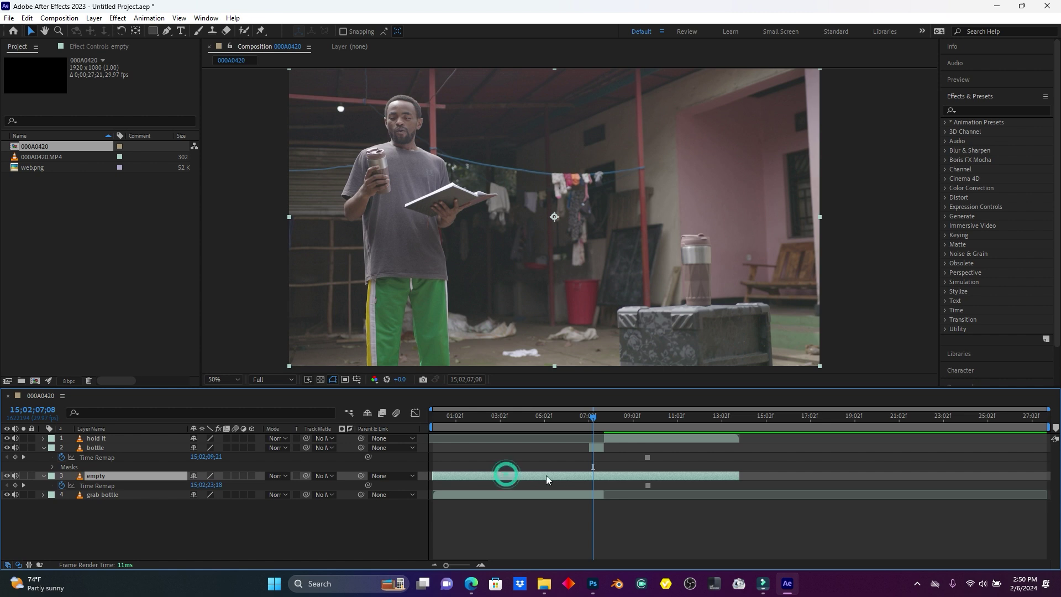
pyautogui.moveTo(154, 31); pyautogui.dragTo(182, 51)
pyautogui.moveTo(645, 195); pyautogui.dragTo(762, 339)
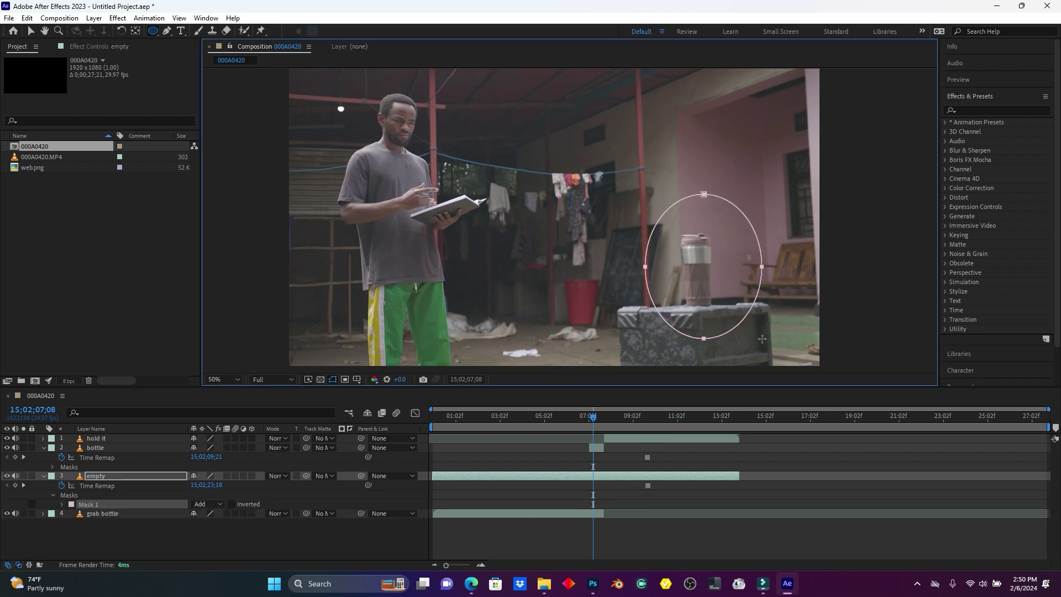
# Undo the accidental duplicate mask and nudge Mask 1 slightly left and down.
pyautogui.hotkey('ctrl', 'd')
pyautogui.click(716, 266)
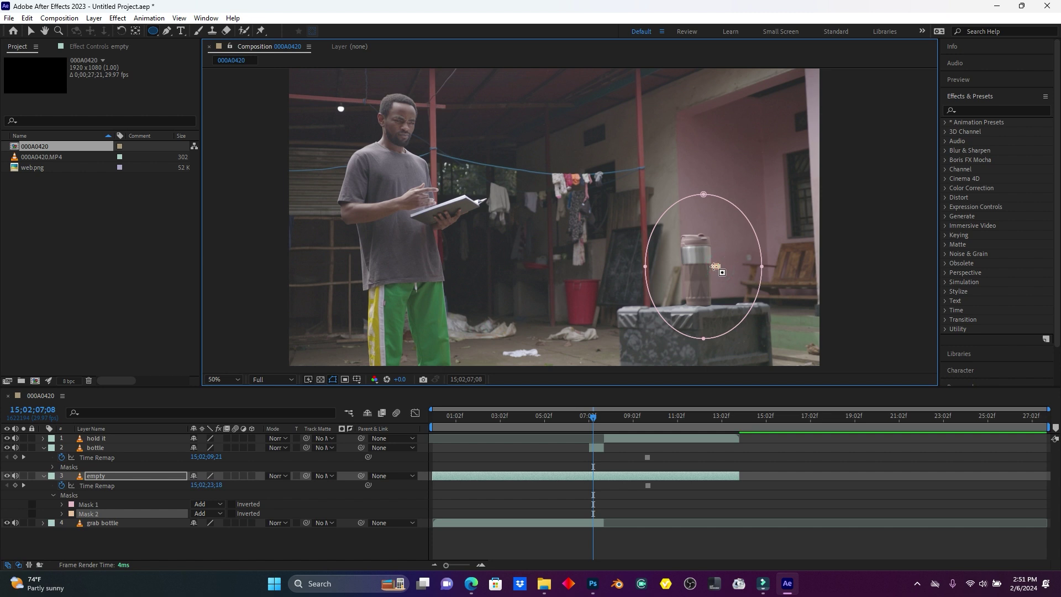
pyautogui.hotkey('ctrl', 'z')
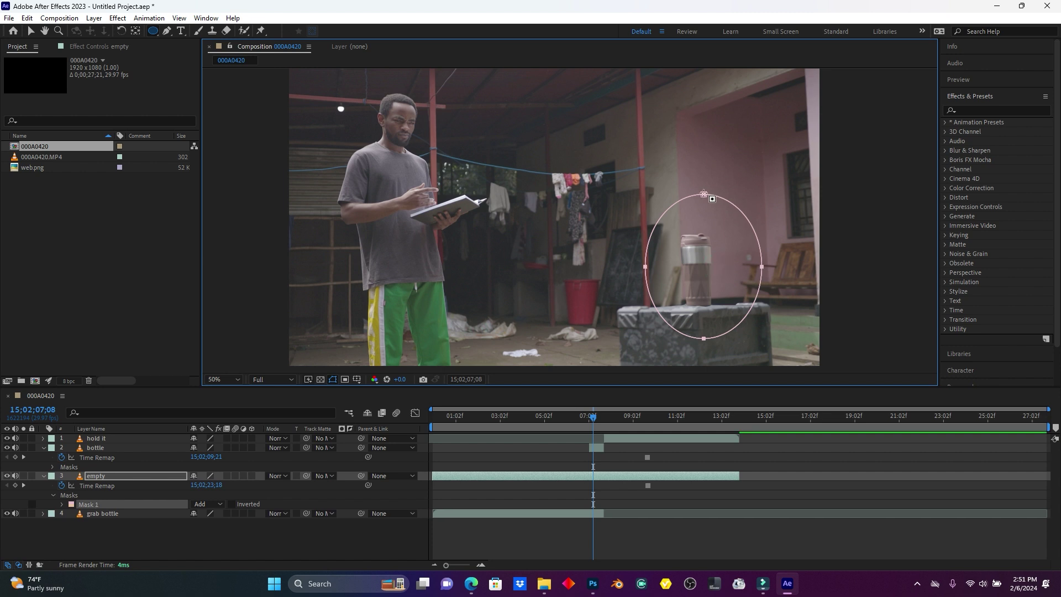
pyautogui.click(31, 31)
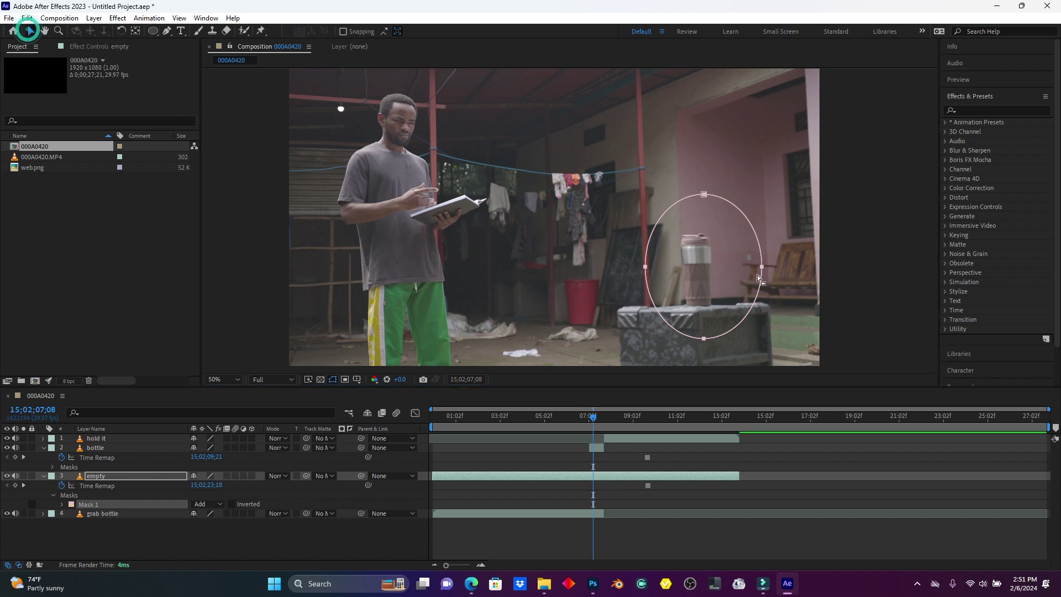
pyautogui.doubleClick(709, 278)
pyautogui.moveTo(703, 277)
pyautogui.mouseDown()
pyautogui.moveTo(693, 279)
pyautogui.moveTo(704, 276)
pyautogui.mouseUp()
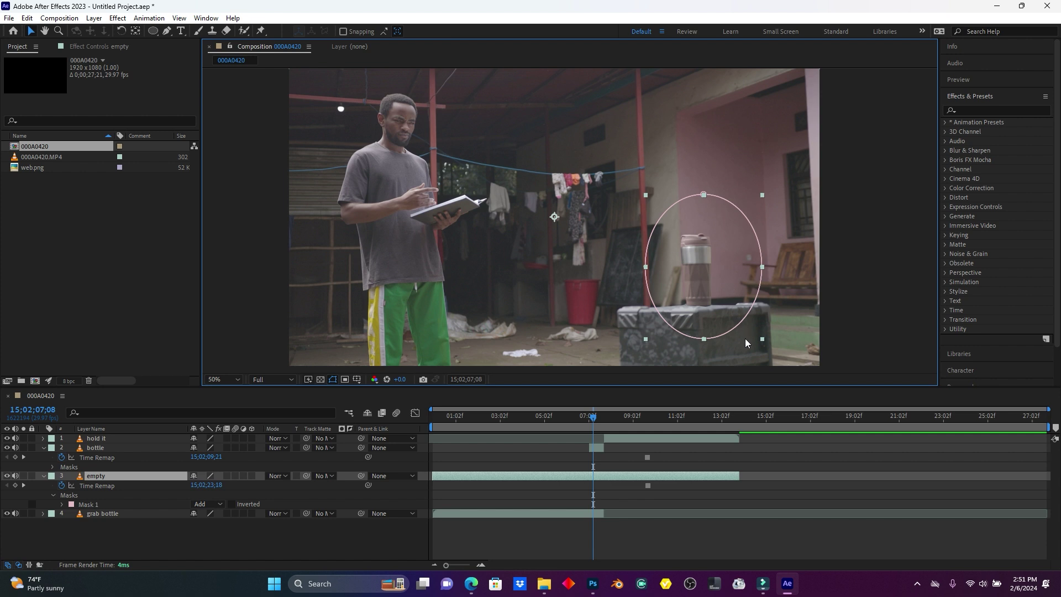
# Trim the 'empty' layer to start at the current frame, around 07;03, and zoom the timeline in.
pyautogui.click(603, 476)
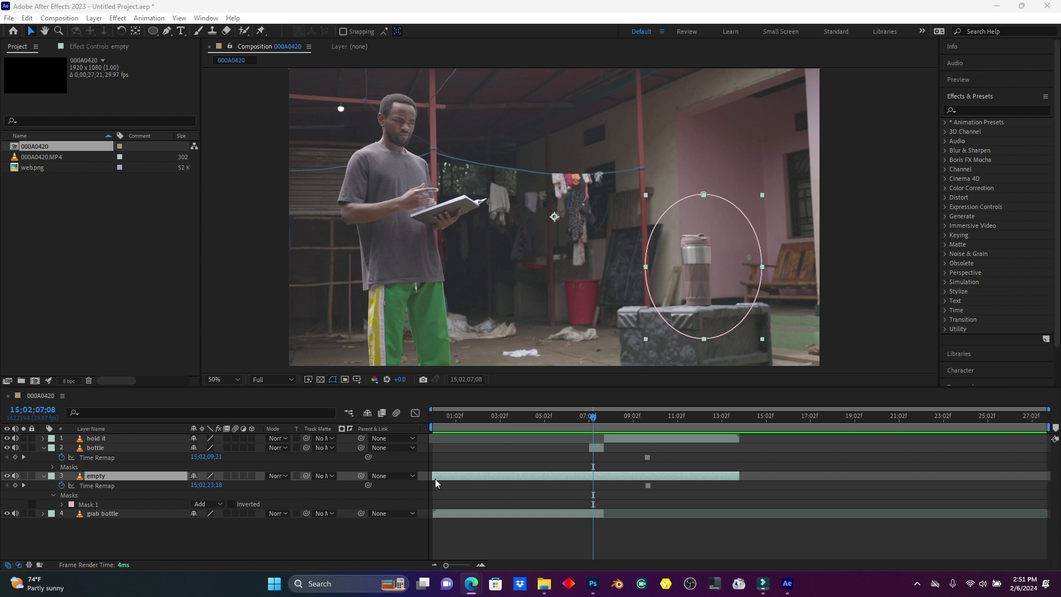
pyautogui.moveTo(434, 477); pyautogui.dragTo(591, 476)
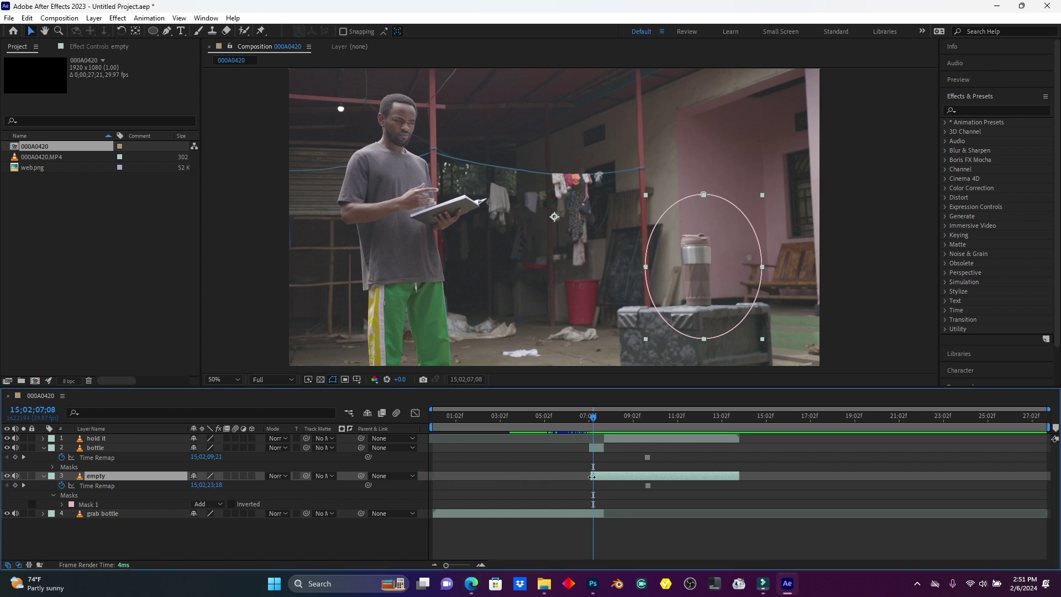
pyautogui.moveTo(445, 565); pyautogui.dragTo(463, 565)
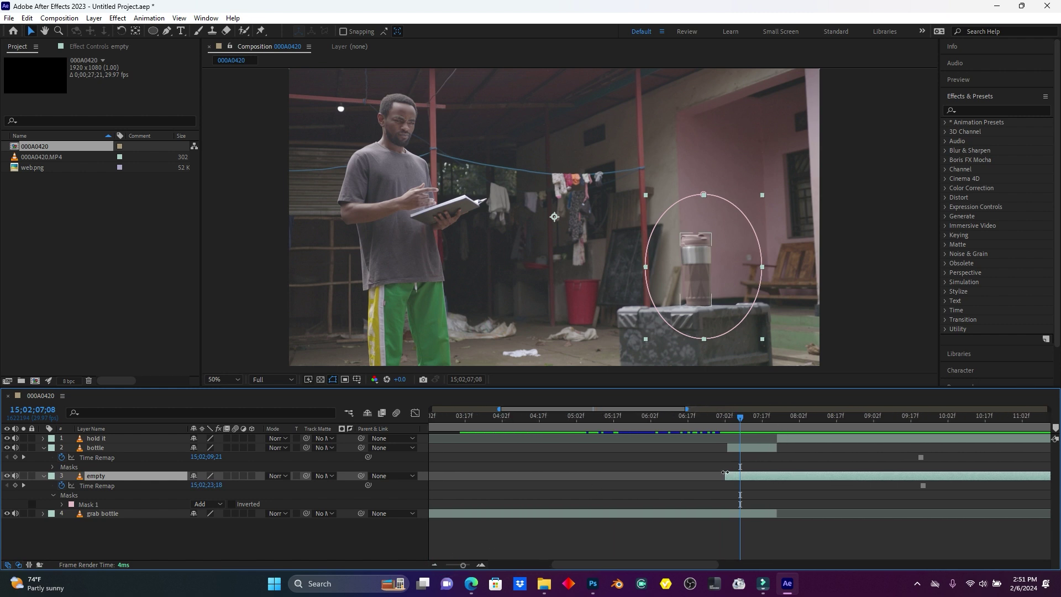
pyautogui.moveTo(743, 420)
pyautogui.mouseDown()
pyautogui.moveTo(783, 420)
pyautogui.moveTo(728, 424)
pyautogui.mouseUp()
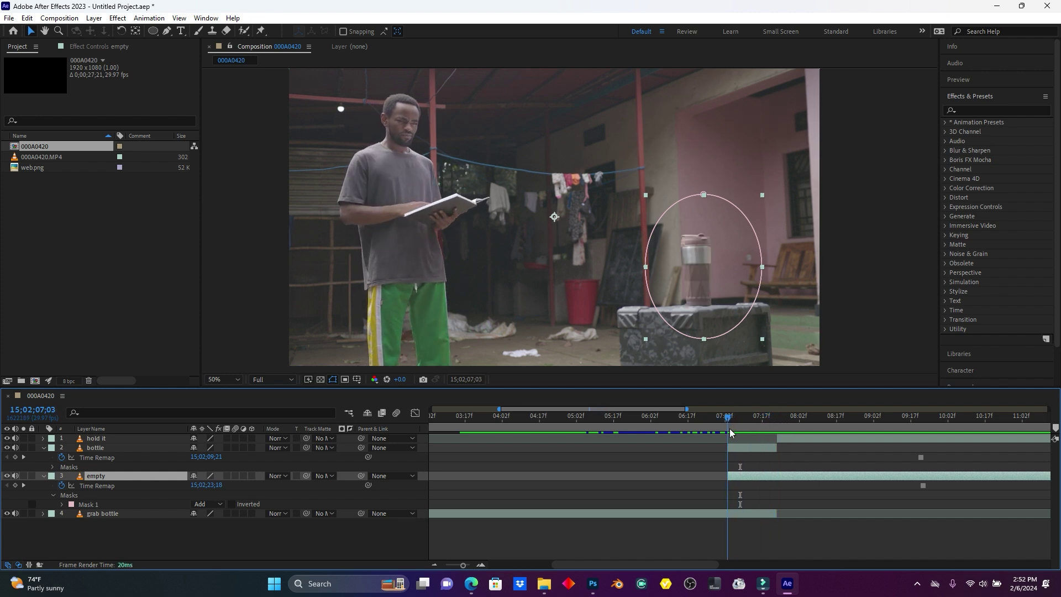
# Centre the bottle layer's anchor point on the bottle, then return to the animation's start frame.
pyautogui.click(739, 446)
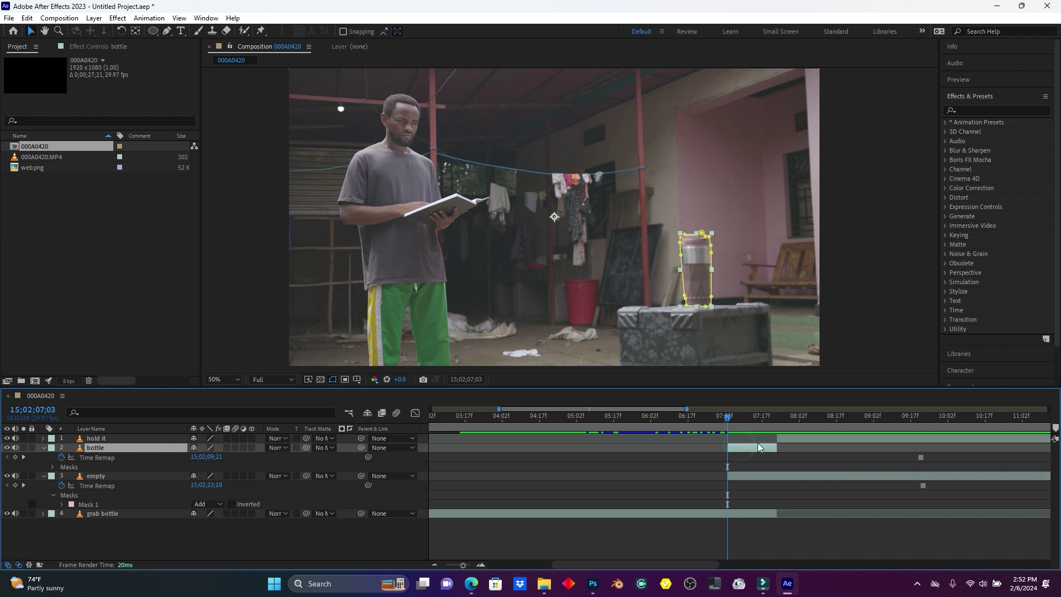
pyautogui.press('pagedown')
pyautogui.press('pagedown')
pyautogui.press('pagedown')
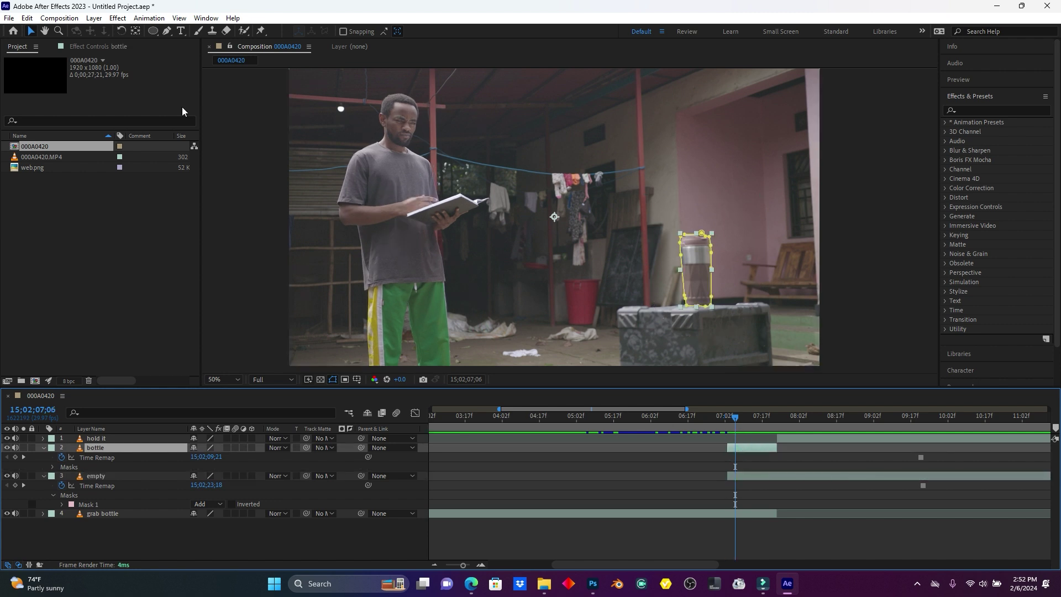
pyautogui.click(136, 31)
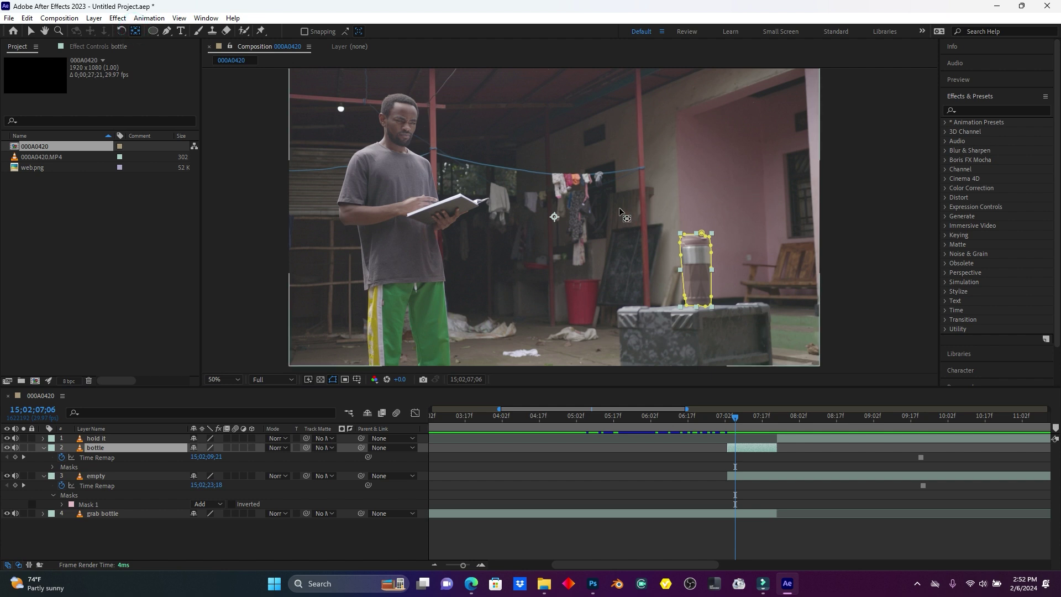
pyautogui.click(554, 217)
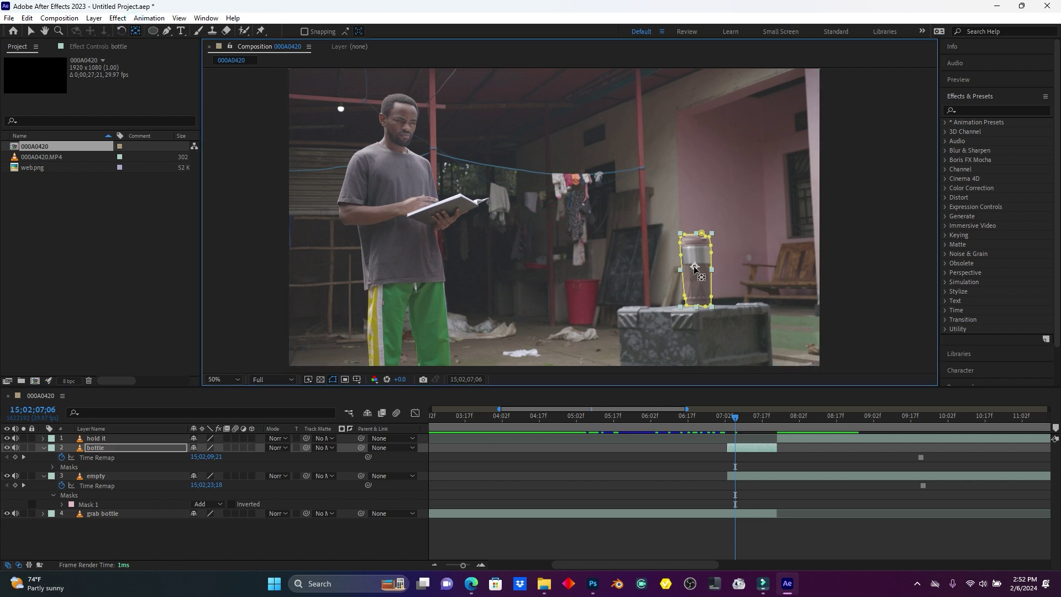
pyautogui.moveTo(739, 419); pyautogui.dragTo(728, 420)
pyautogui.click(743, 447)
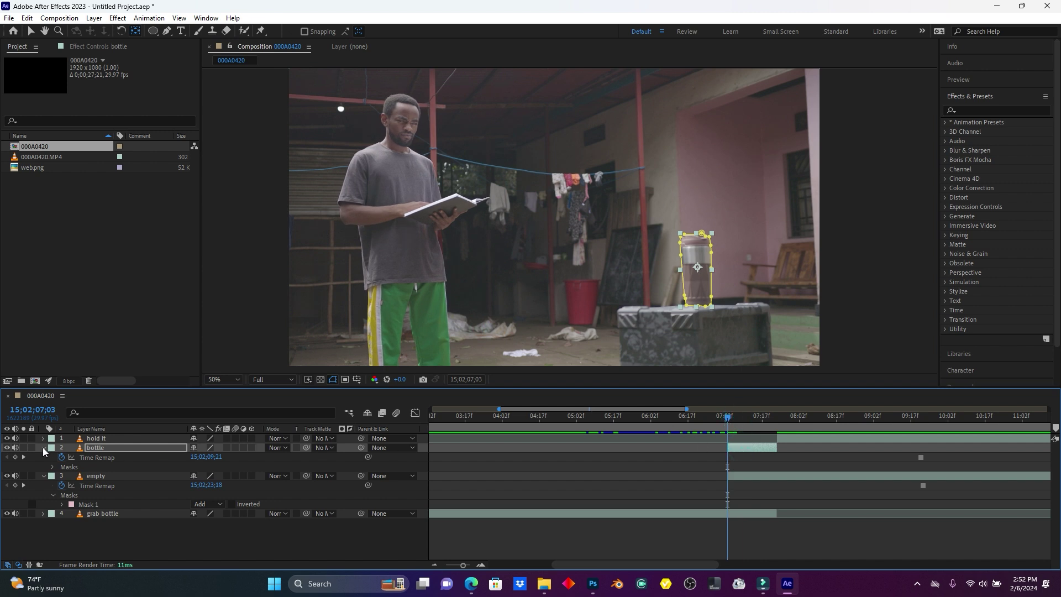
# Enable Position, Scale and Rotation keyframes on the bottle layer at 07;03.
pyautogui.click(43, 447)
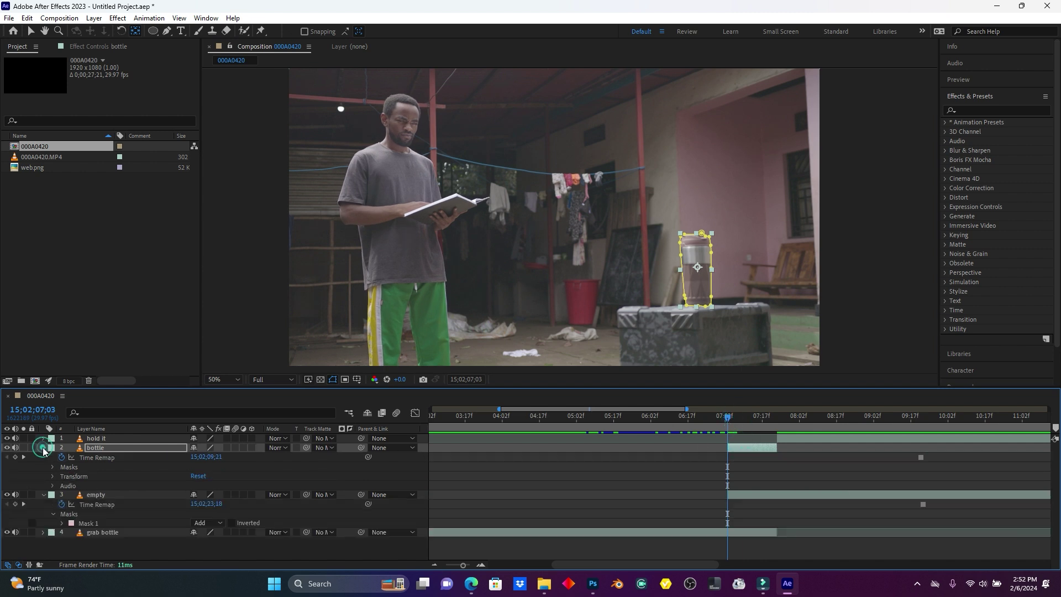
pyautogui.click(52, 476)
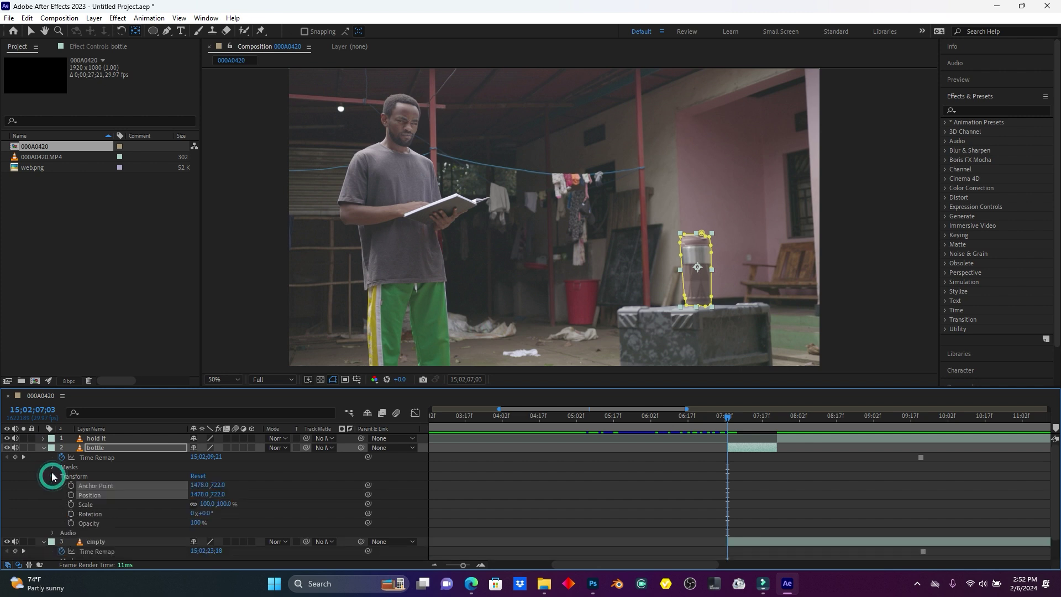
pyautogui.click(71, 504)
pyautogui.click(70, 514)
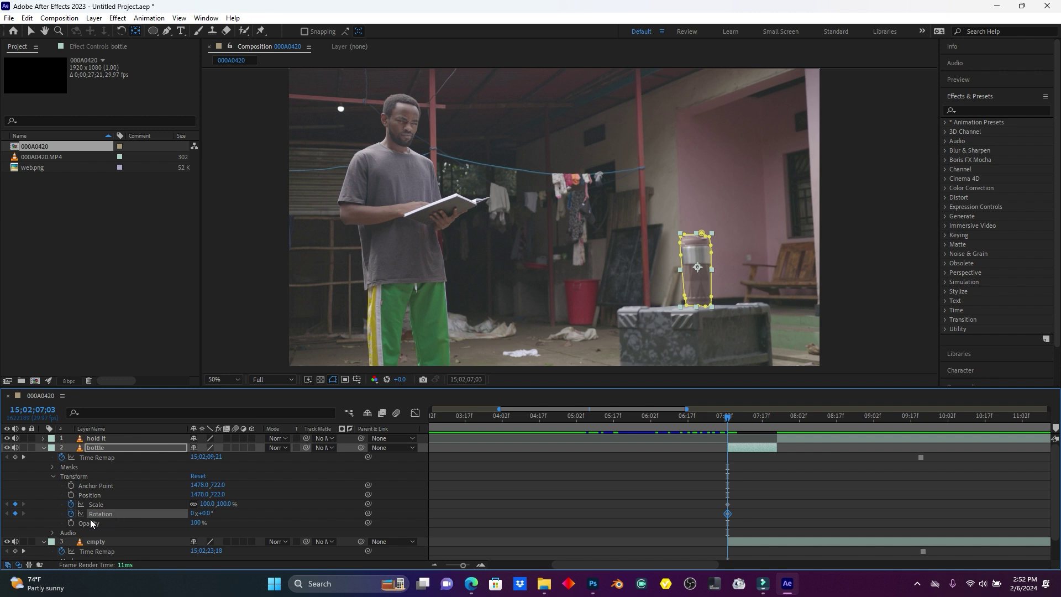
pyautogui.click(71, 523)
pyautogui.click(72, 523)
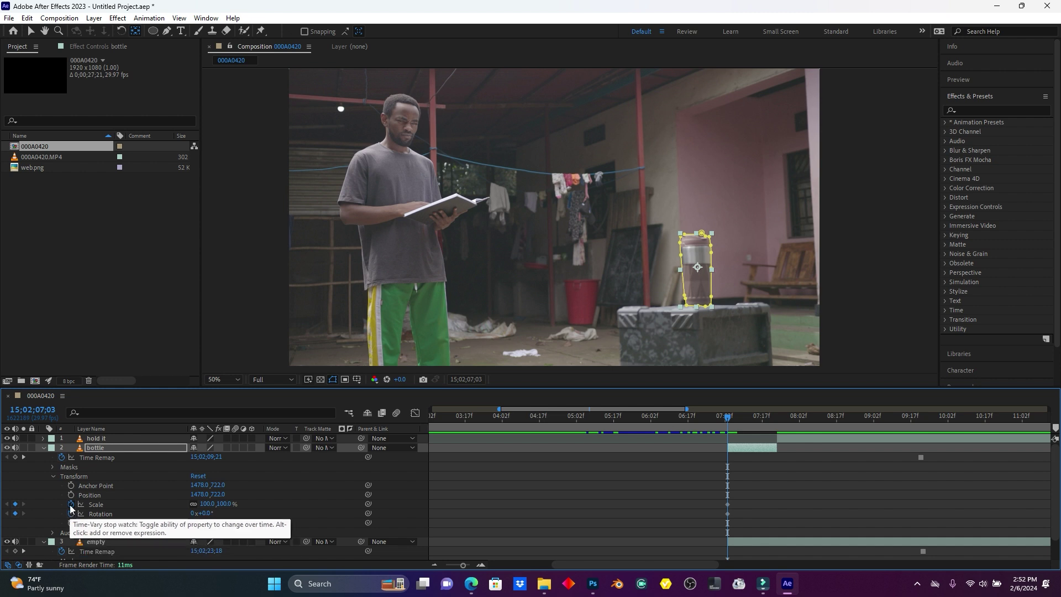
pyautogui.click(71, 493)
# At 07;22, move the bottle into the man's hand, scale it to 63% and tilt it.
pyautogui.click(733, 416)
pyautogui.moveTo(741, 417); pyautogui.dragTo(778, 423)
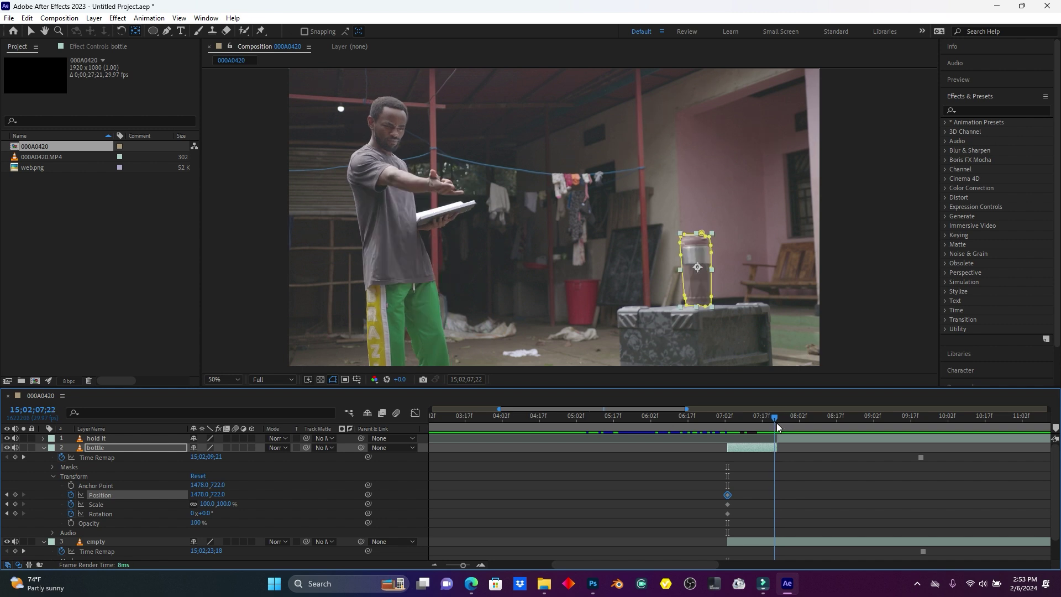
pyautogui.moveTo(778, 423); pyautogui.dragTo(778, 437)
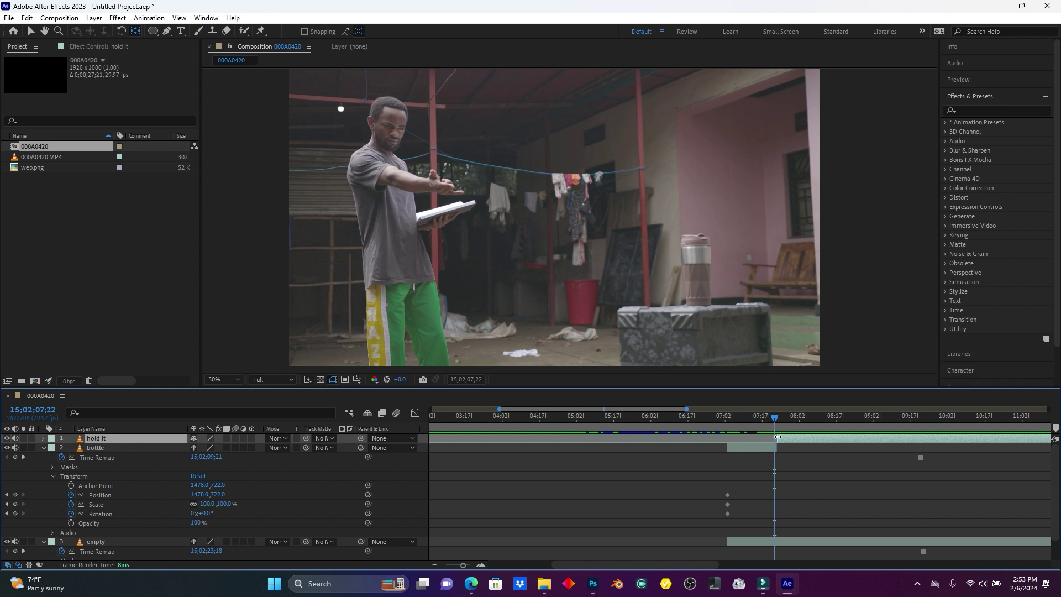
pyautogui.click(777, 415)
pyautogui.click(777, 414)
pyautogui.click(763, 447)
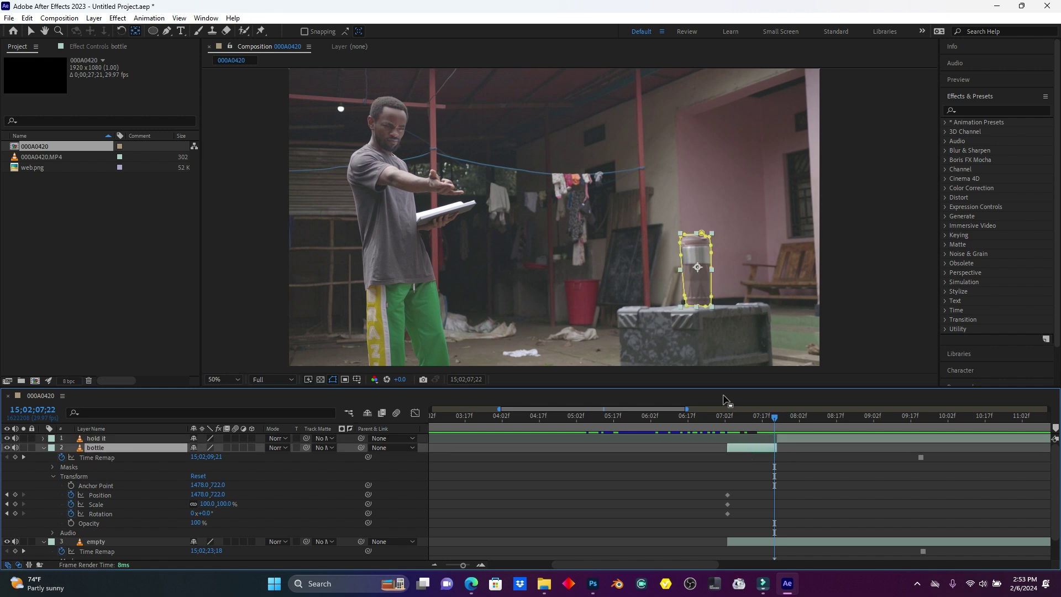
pyautogui.moveTo(695, 257); pyautogui.dragTo(687, 257)
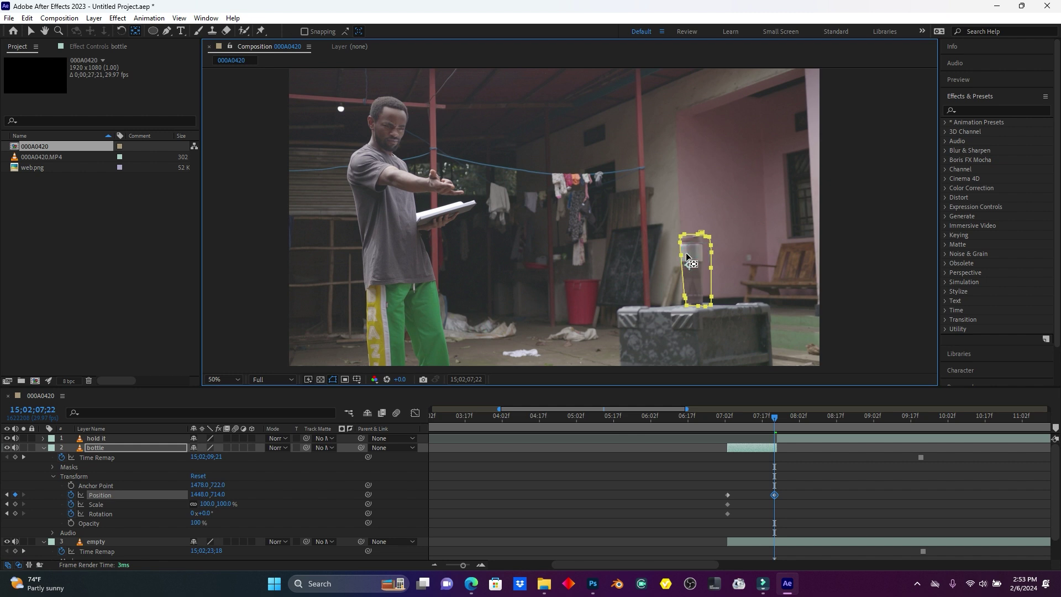
pyautogui.moveTo(688, 257); pyautogui.dragTo(688, 258)
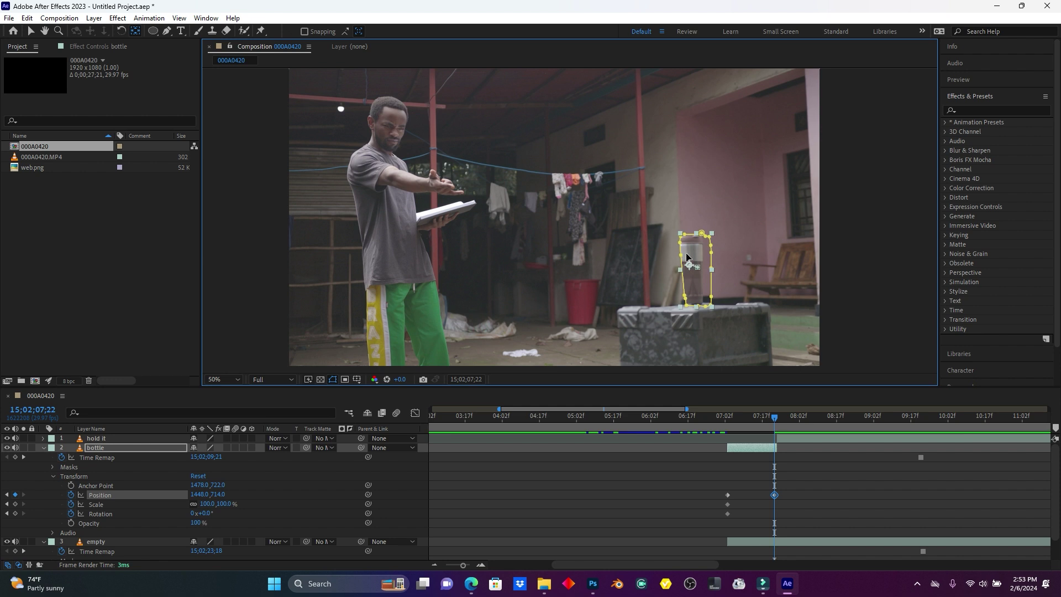
pyautogui.hotkey('ctrl', 'z')
pyautogui.hotkey('ctrl', 'z')
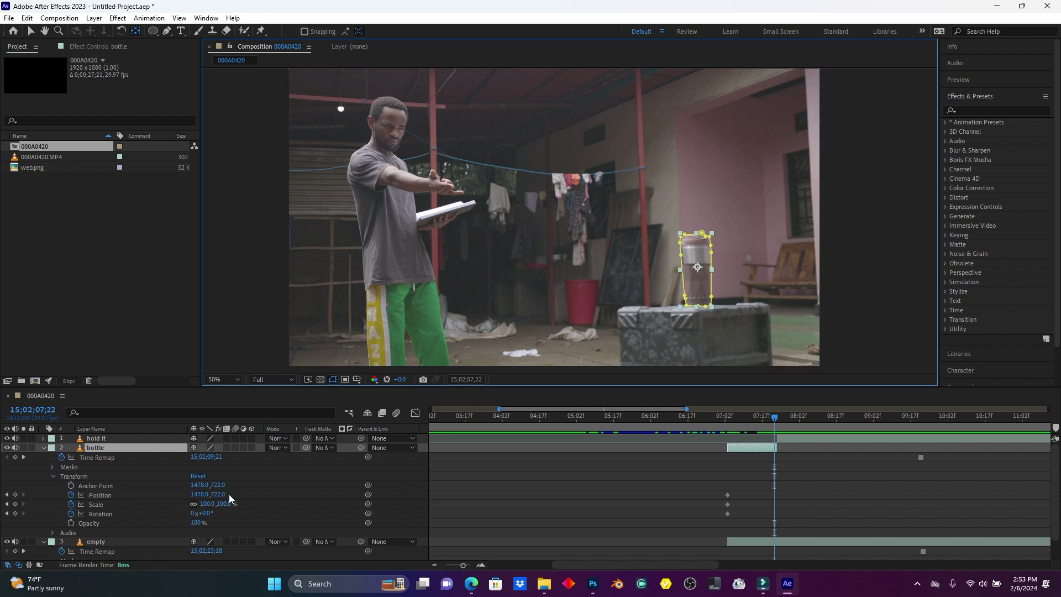
pyautogui.moveTo(199, 494); pyautogui.dragTo(5, 479)
pyautogui.moveTo(212, 498); pyautogui.dragTo(85, 493)
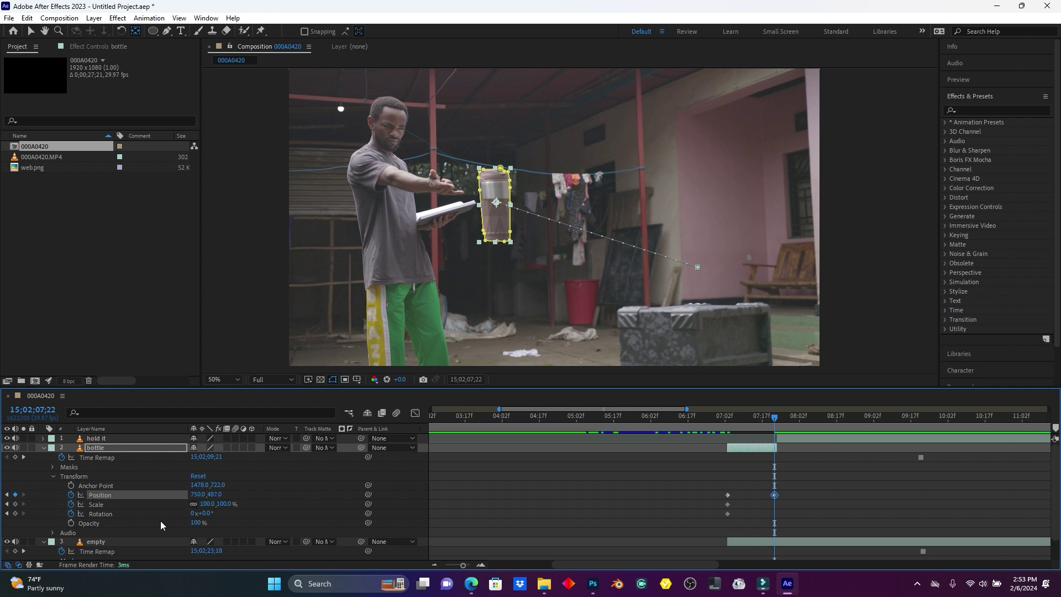
pyautogui.moveTo(198, 514); pyautogui.dragTo(160, 496)
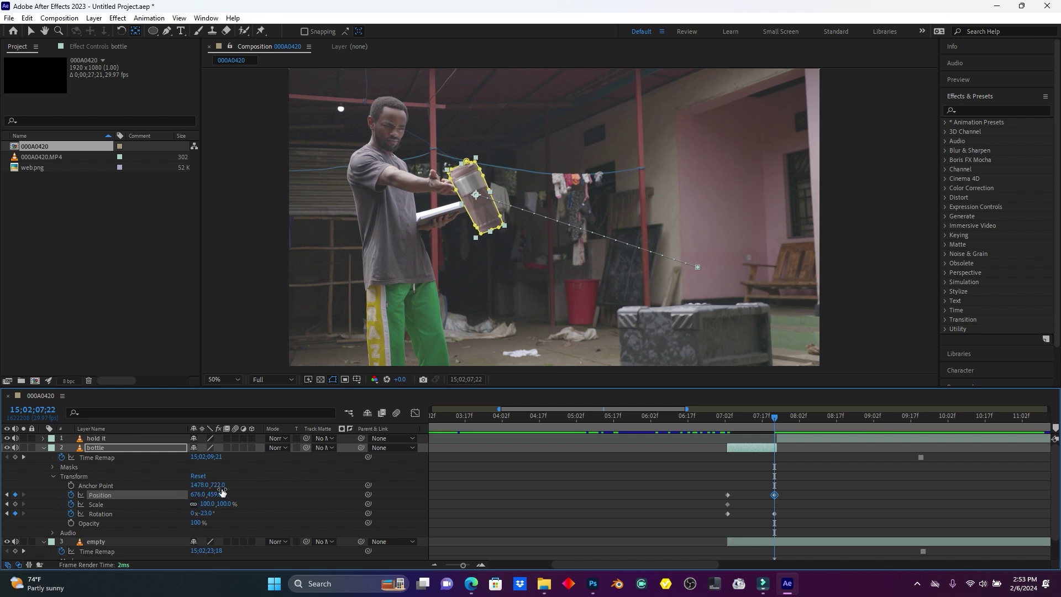
# Turn on the bottle's motion blur and set it upright, slightly higher in the hand.
pyautogui.click(235, 448)
pyautogui.moveTo(213, 494); pyautogui.dragTo(174, 496)
pyautogui.click(772, 418)
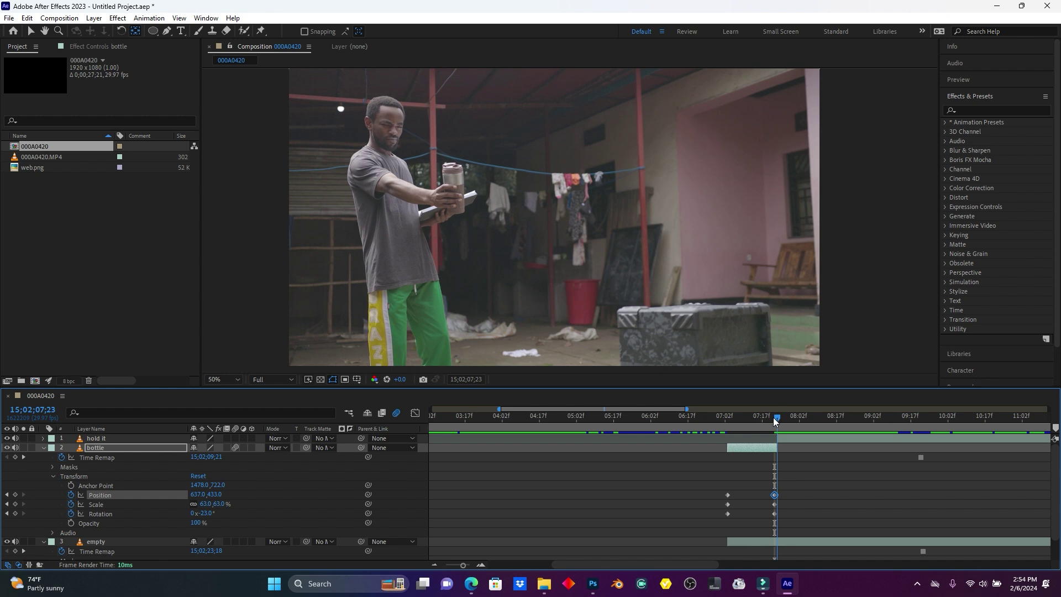
pyautogui.moveTo(209, 514); pyautogui.dragTo(214, 517)
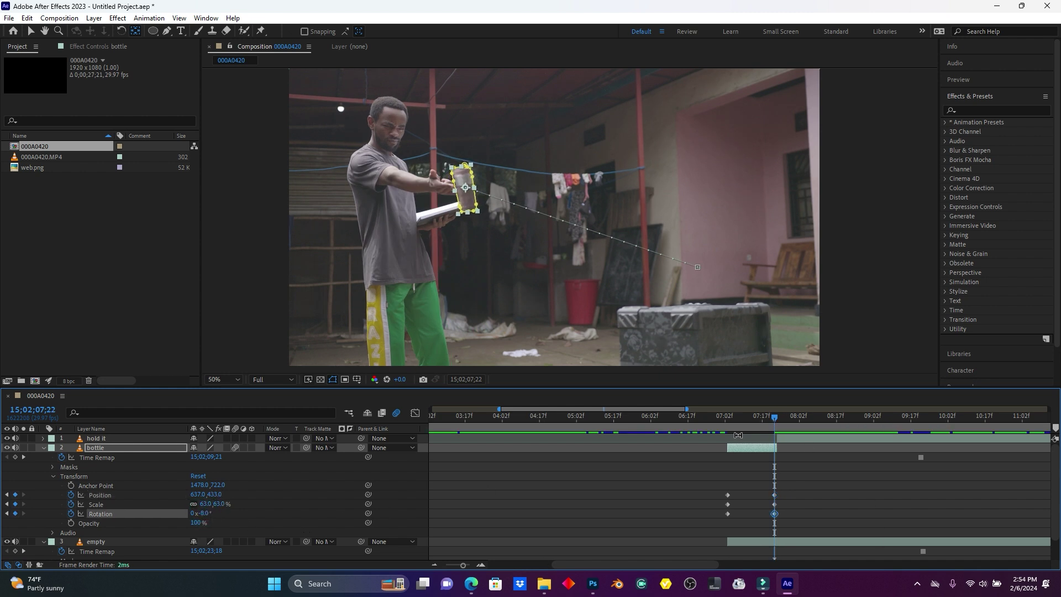
# Preview the bottle flying from the stand into the man's hand.
pyautogui.click(707, 420)
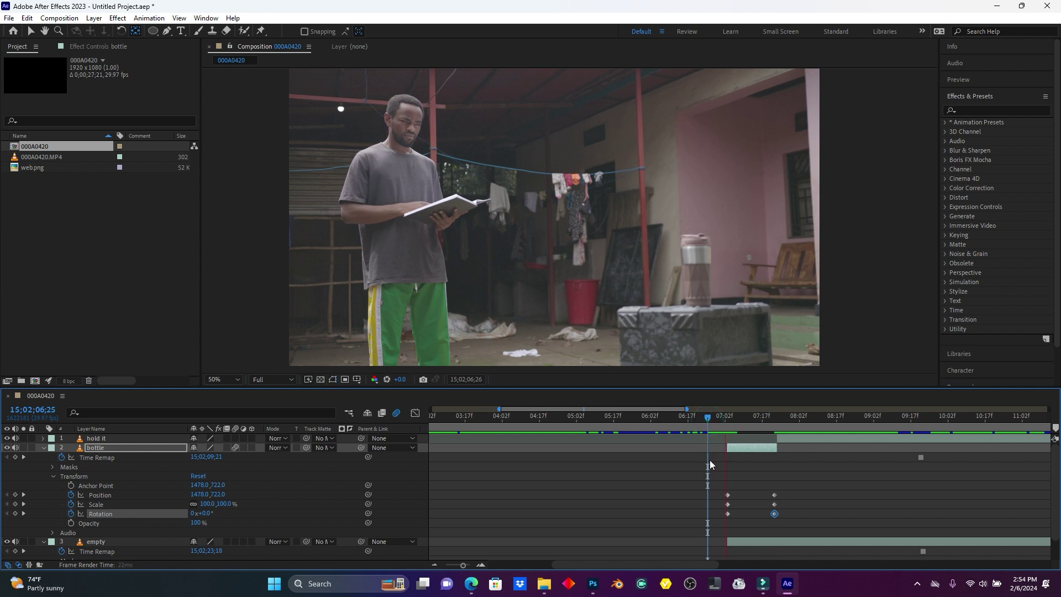
pyautogui.press('space')
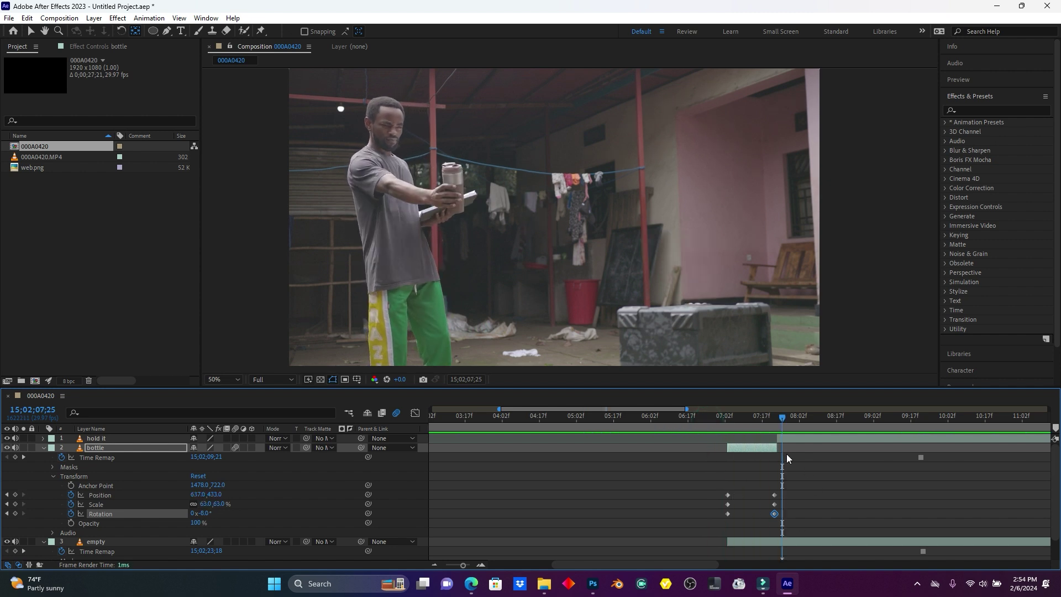
pyautogui.moveTo(698, 417); pyautogui.dragTo(691, 417)
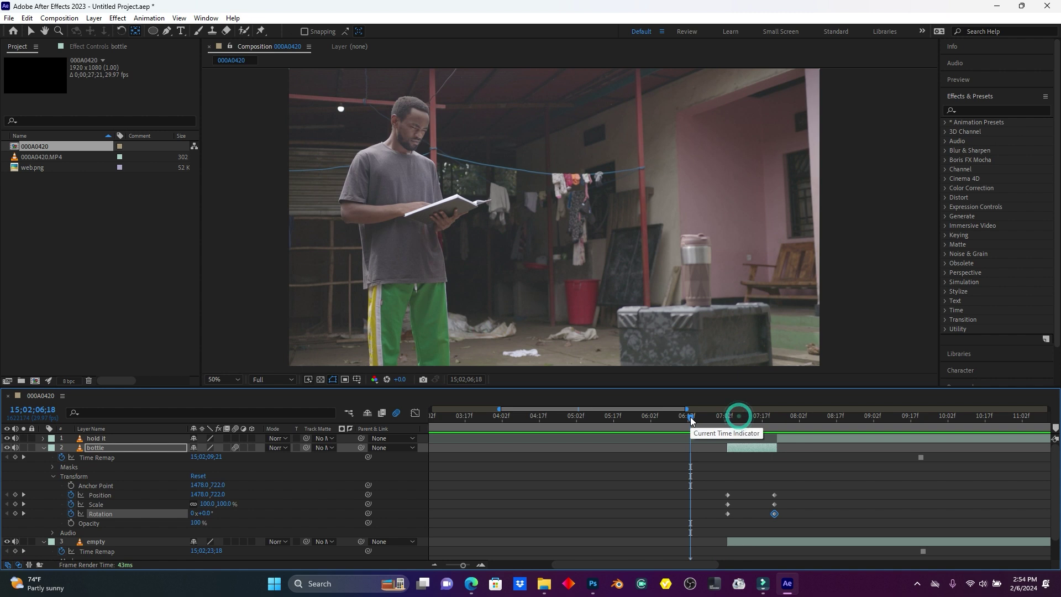
pyautogui.press('space')
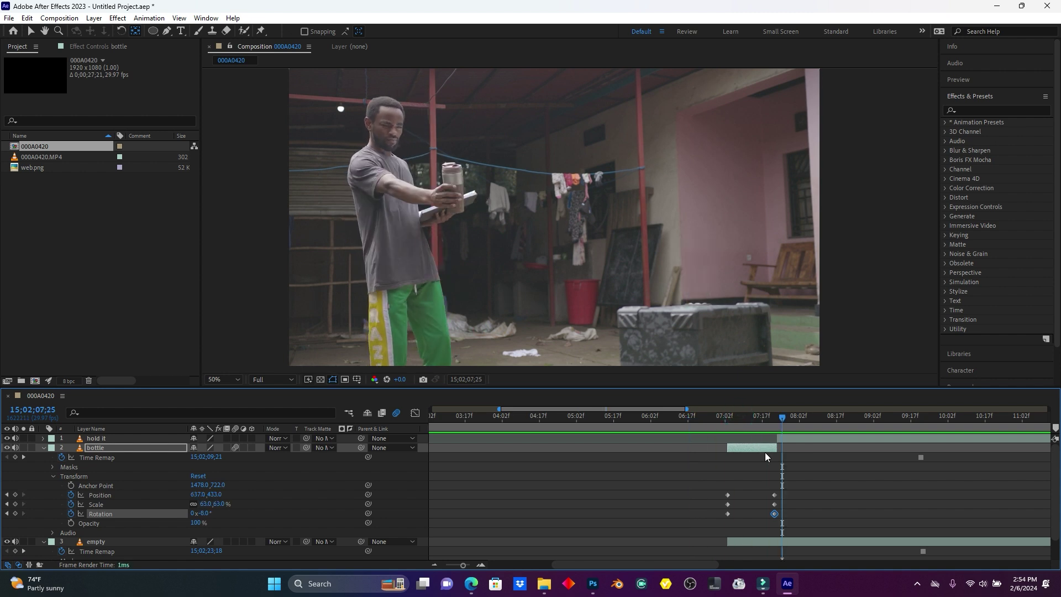
# Shift the bottle's Position, Scale and Rotation keyframes later and preview the new timing.
pyautogui.moveTo(712, 482); pyautogui.dragTo(747, 510)
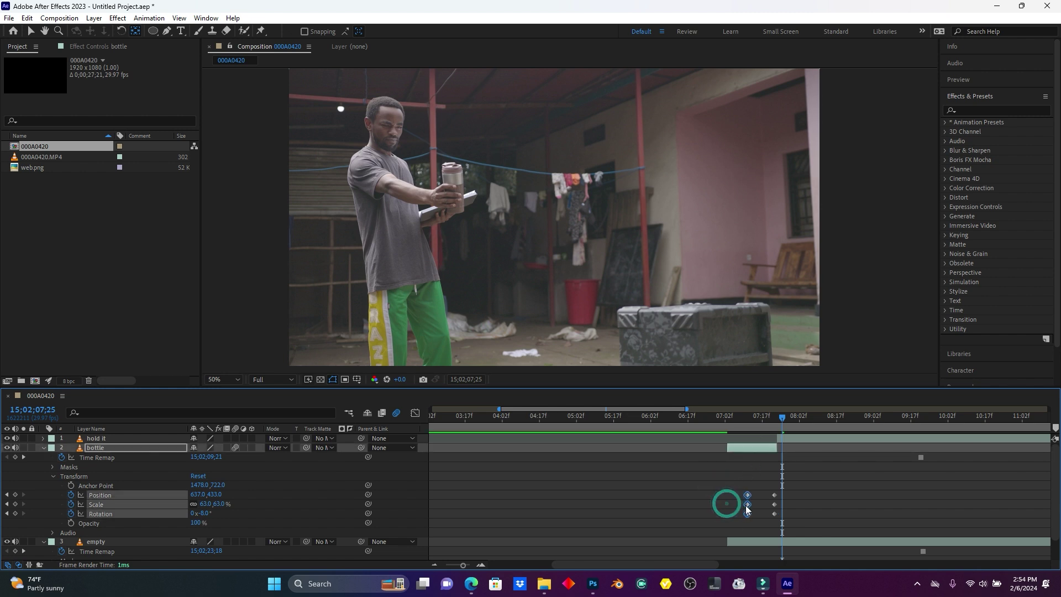
pyautogui.click(708, 413)
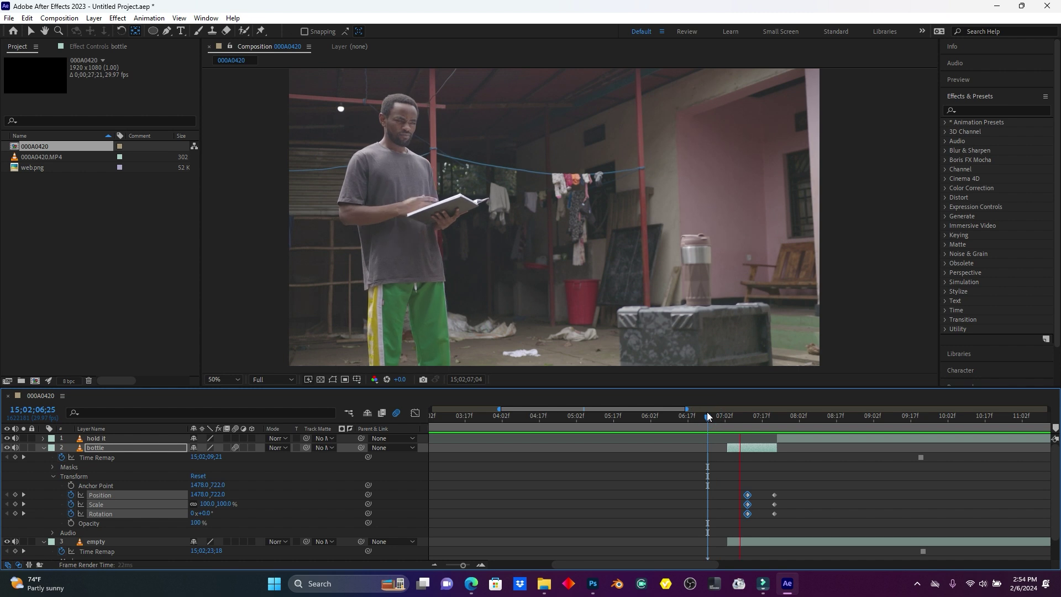
pyautogui.press('space')
pyautogui.moveTo(729, 417); pyautogui.dragTo(697, 420)
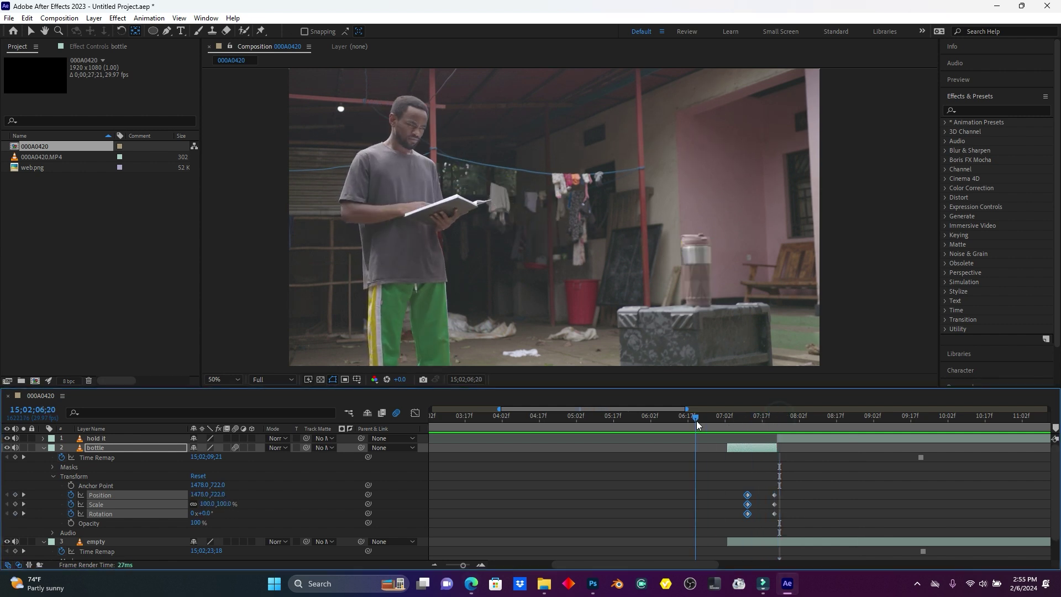
pyautogui.press('space')
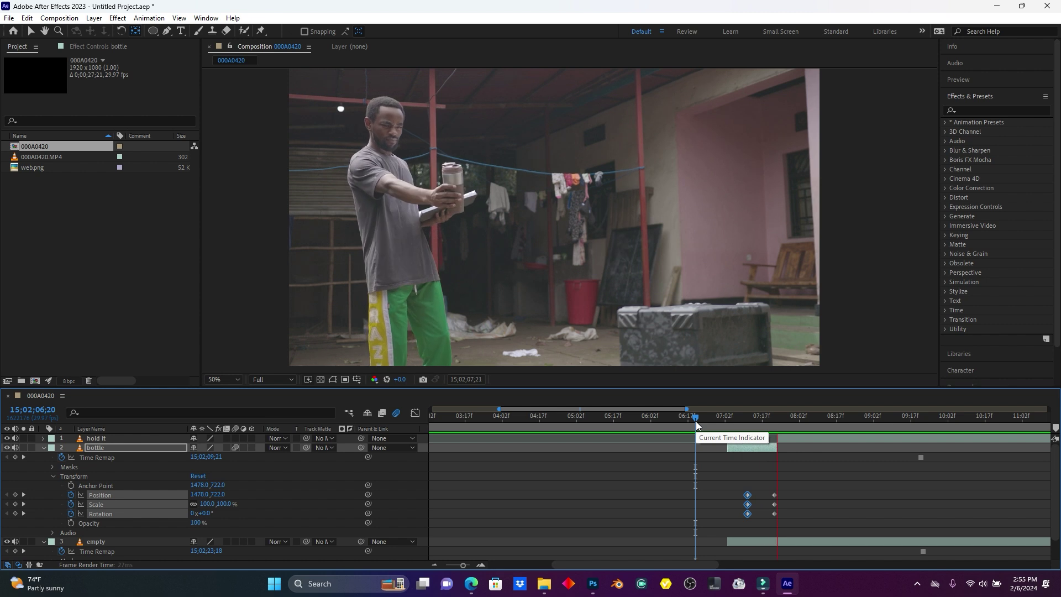
pyautogui.press('space')
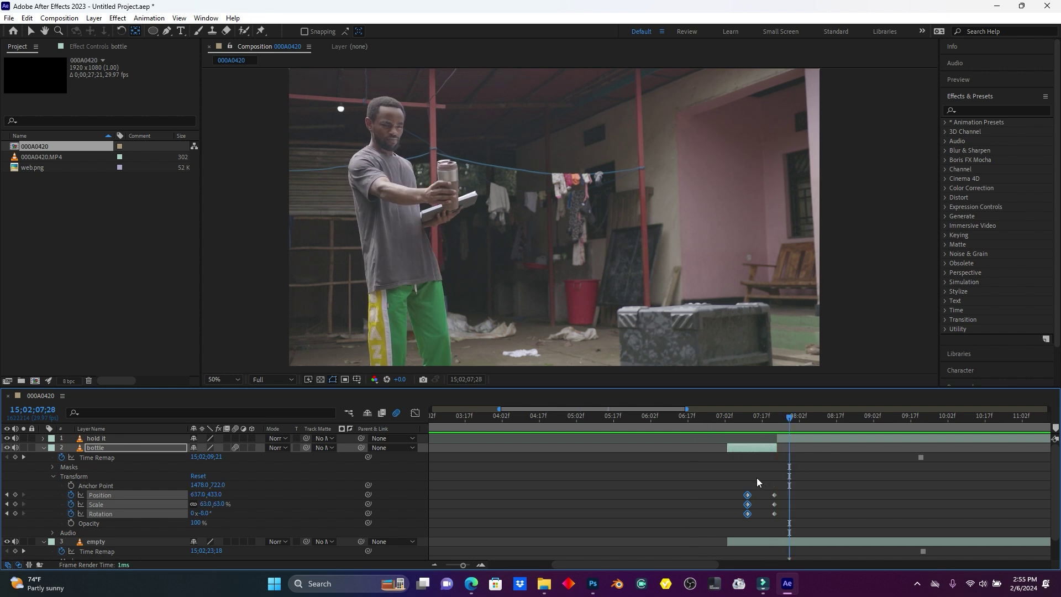
pyautogui.click(680, 419)
pyautogui.press('space')
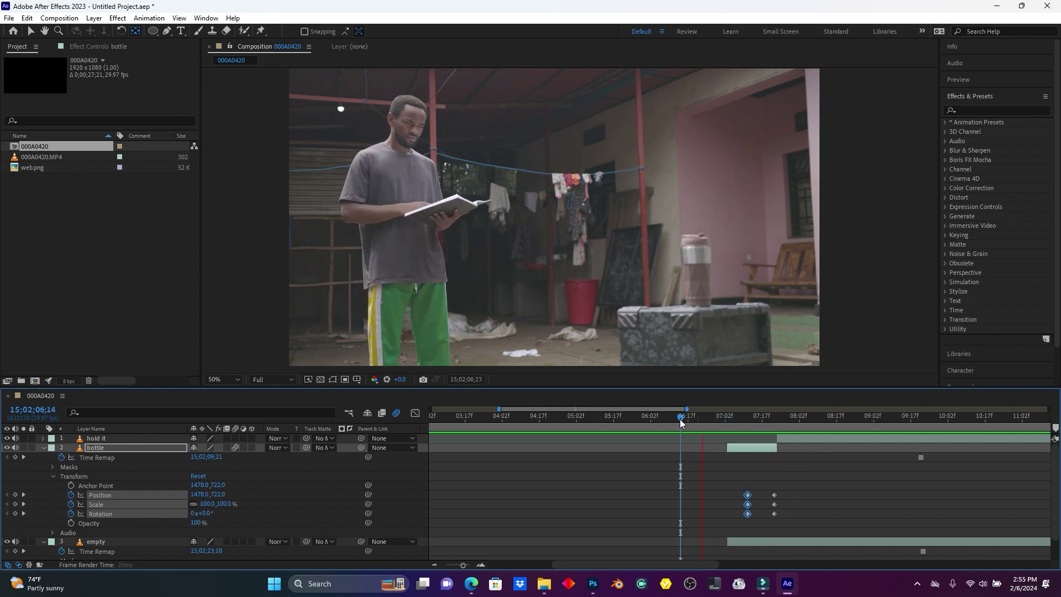
pyautogui.press('space')
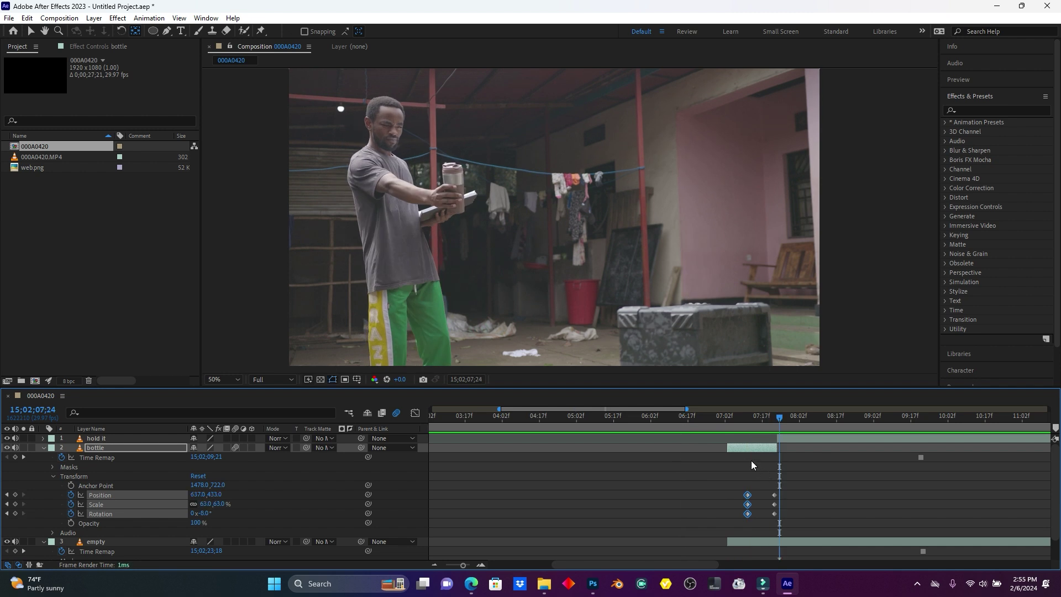
pyautogui.moveTo(735, 417); pyautogui.dragTo(762, 420)
# Push the bottle keyframes later again, replay the catch, and collapse the bottle layer.
pyautogui.moveTo(745, 483); pyautogui.dragTo(762, 505)
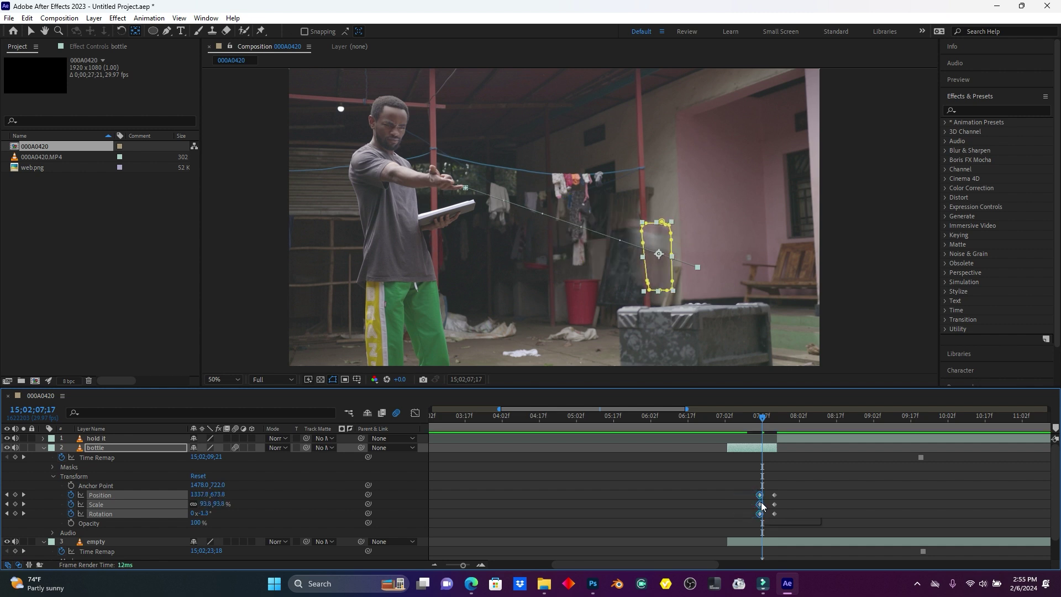
pyautogui.click(712, 418)
pyautogui.moveTo(711, 416); pyautogui.dragTo(836, 418)
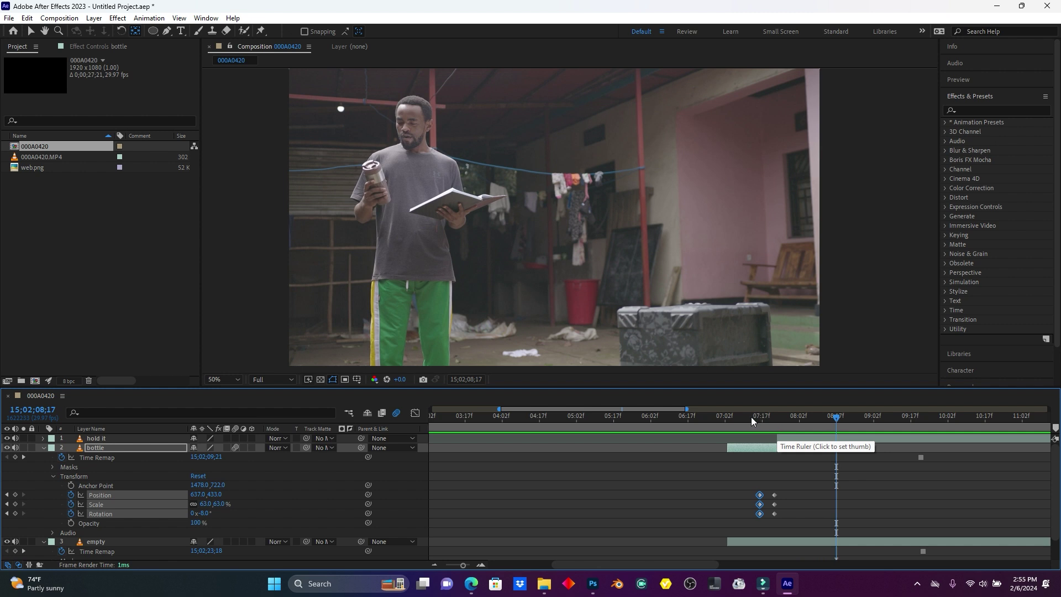
pyautogui.moveTo(751, 417); pyautogui.dragTo(735, 421)
pyautogui.press('space')
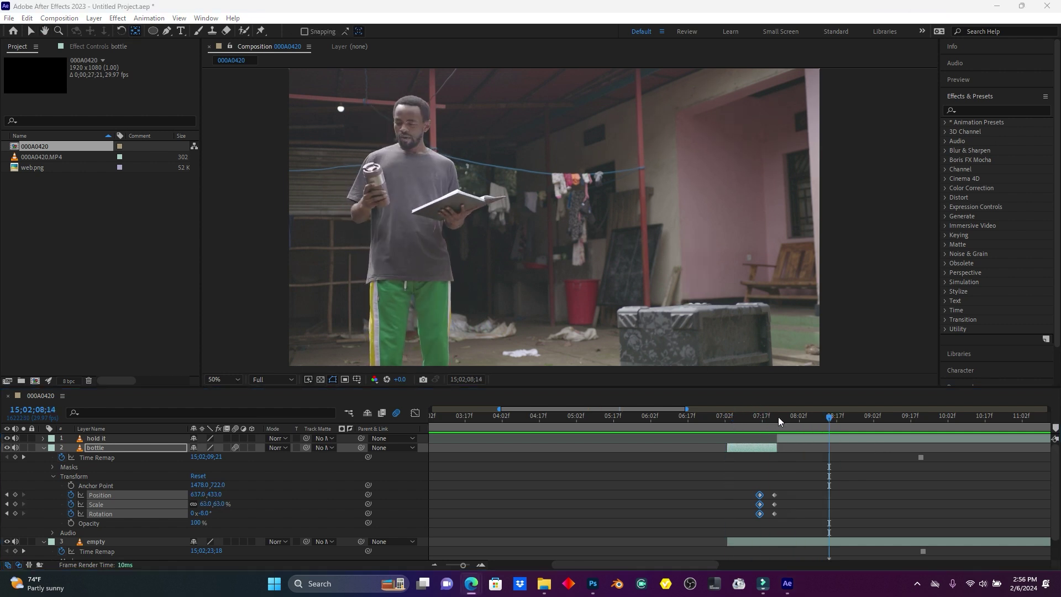
pyautogui.moveTo(754, 420)
pyautogui.mouseDown()
pyautogui.moveTo(704, 426)
pyautogui.moveTo(747, 422)
pyautogui.mouseUp()
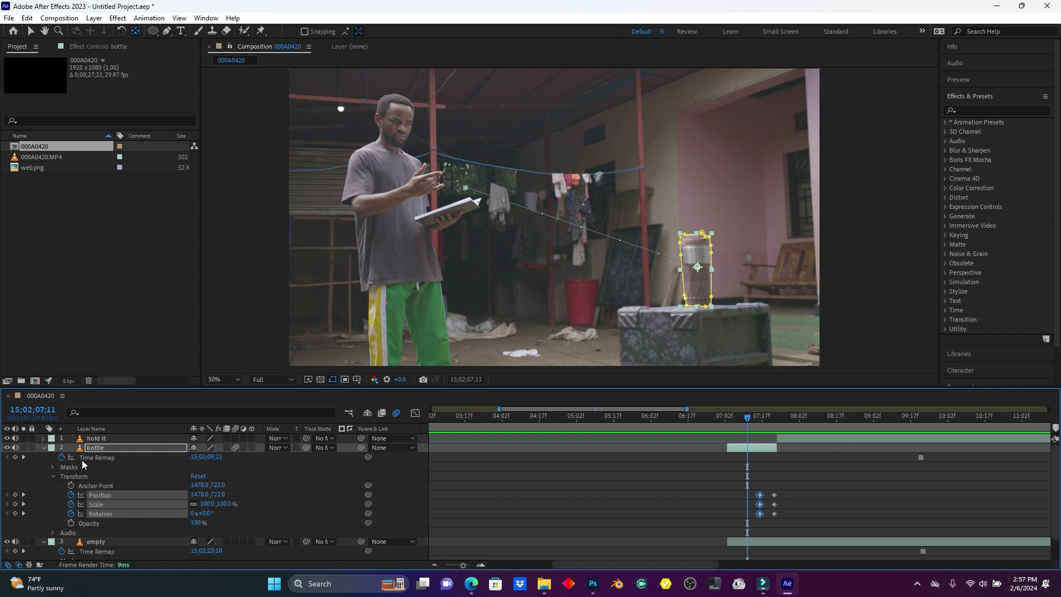
pyautogui.click(44, 448)
# Add web.png to the composition, move its anchor to the left end, and shrink it.
pyautogui.moveTo(34, 166); pyautogui.dragTo(90, 439)
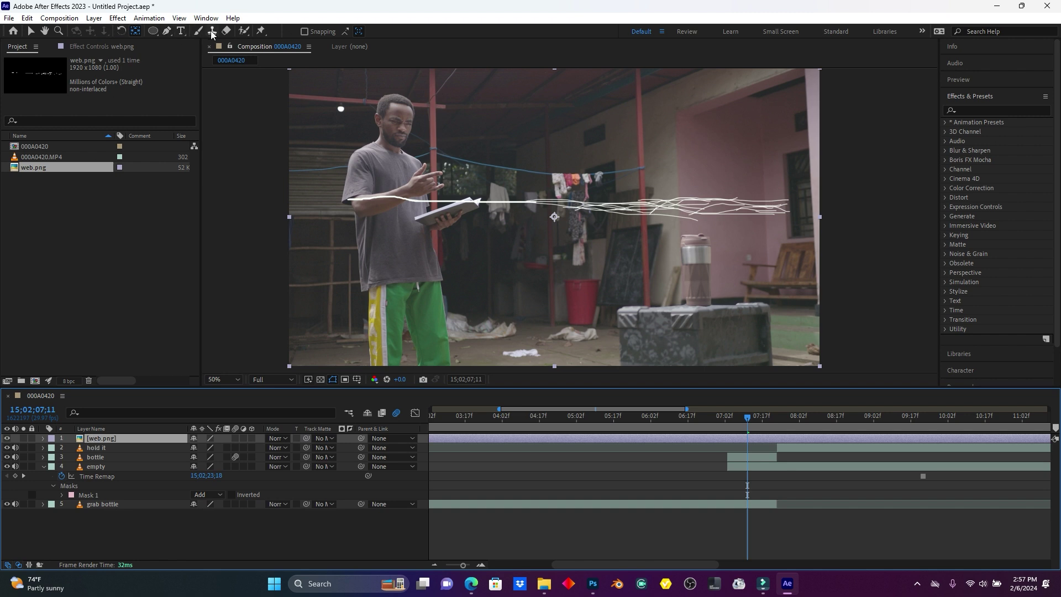
pyautogui.click(136, 31)
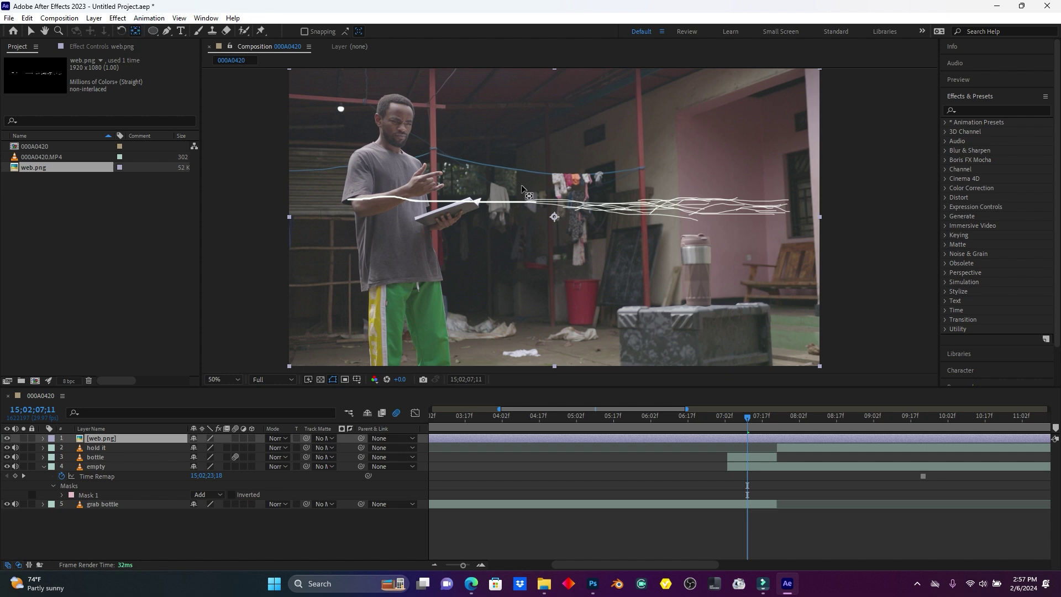
pyautogui.moveTo(555, 217); pyautogui.dragTo(363, 202)
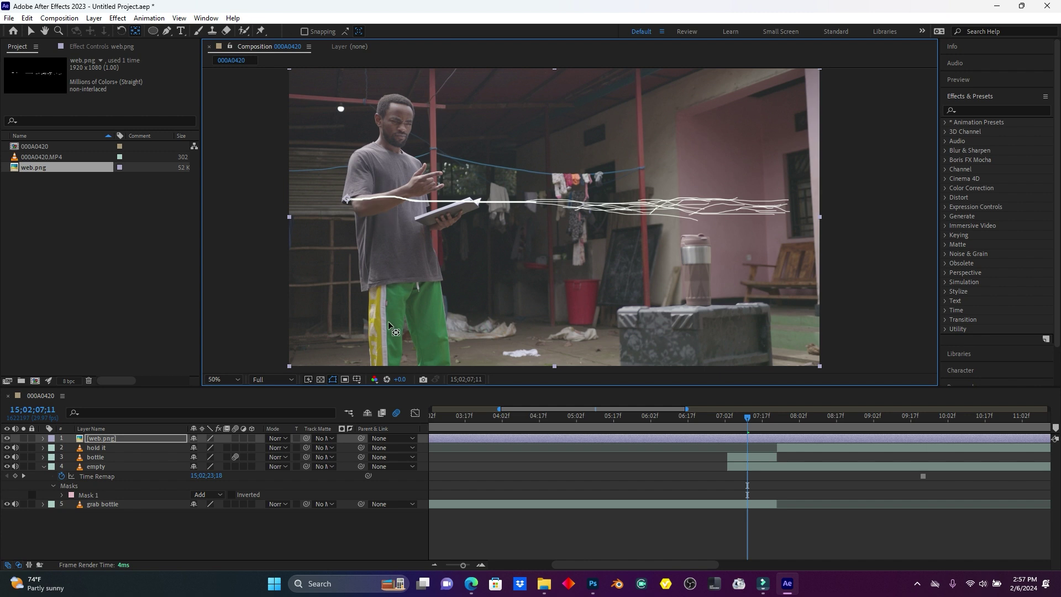
pyautogui.press('s')
pyautogui.moveTo(205, 447); pyautogui.dragTo(193, 448)
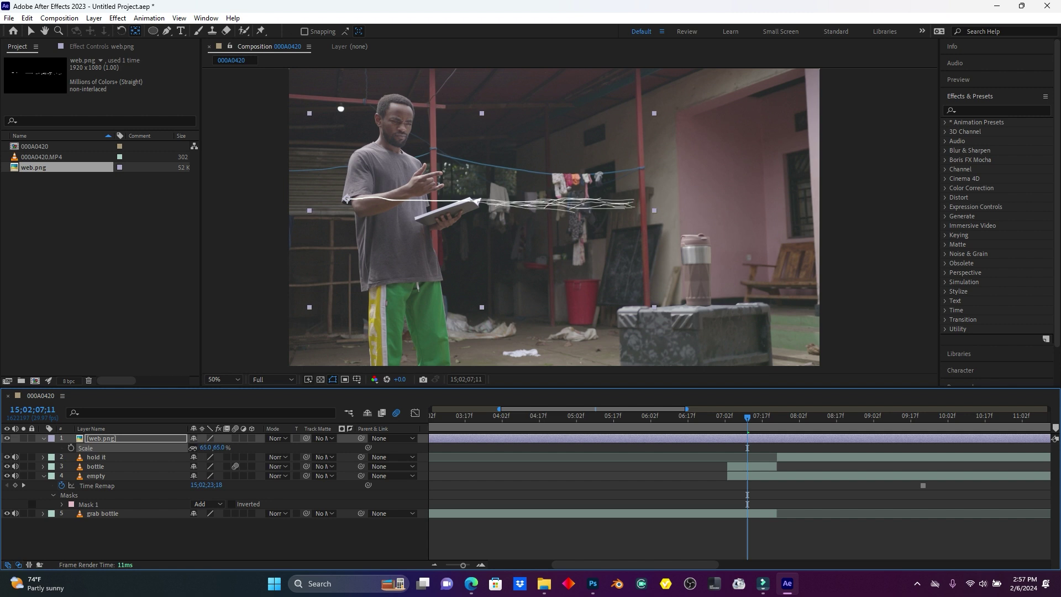
# Rotate the web to 22°, scale it to 57%, and place it from hand to bottle.
pyautogui.moveTo(748, 421); pyautogui.dragTo(758, 423)
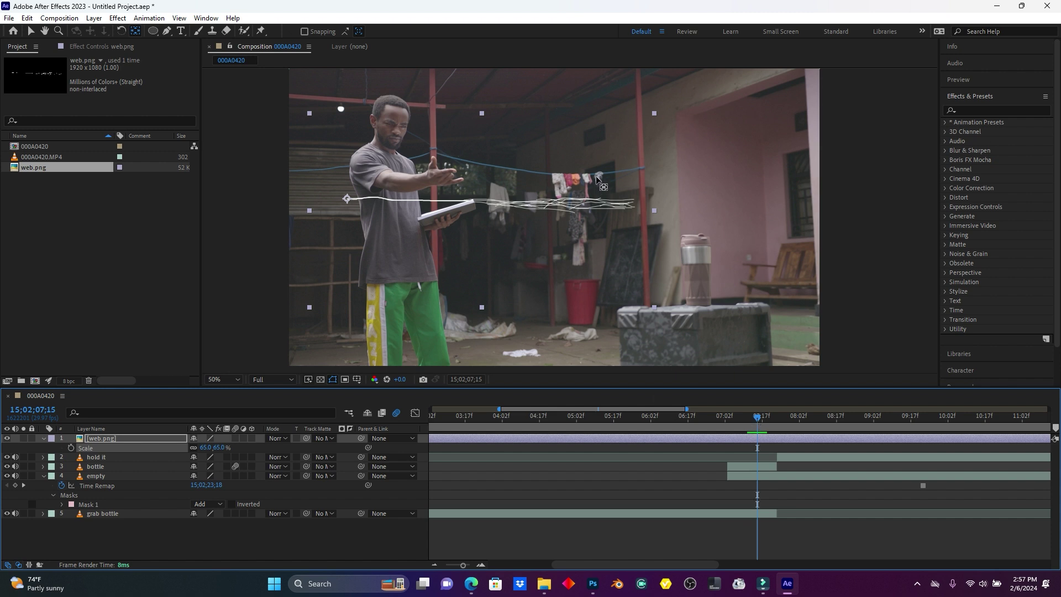
pyautogui.press('r')
pyautogui.moveTo(206, 448); pyautogui.dragTo(223, 455)
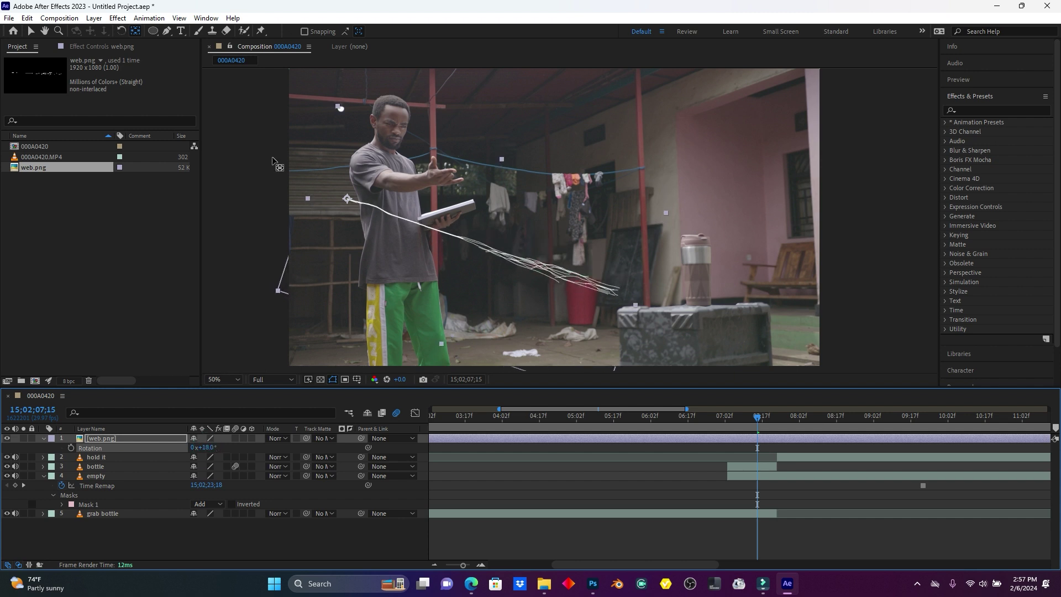
pyautogui.click(31, 31)
pyautogui.moveTo(437, 222); pyautogui.dragTo(539, 200)
pyautogui.moveTo(208, 448); pyautogui.dragTo(210, 447)
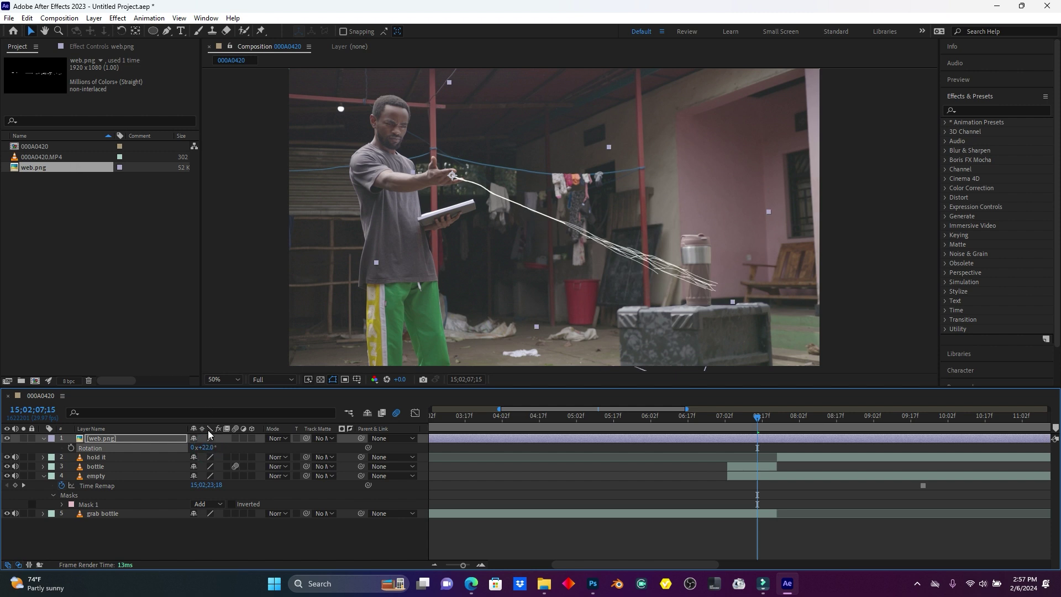
pyautogui.press('s')
pyautogui.moveTo(217, 450); pyautogui.dragTo(213, 449)
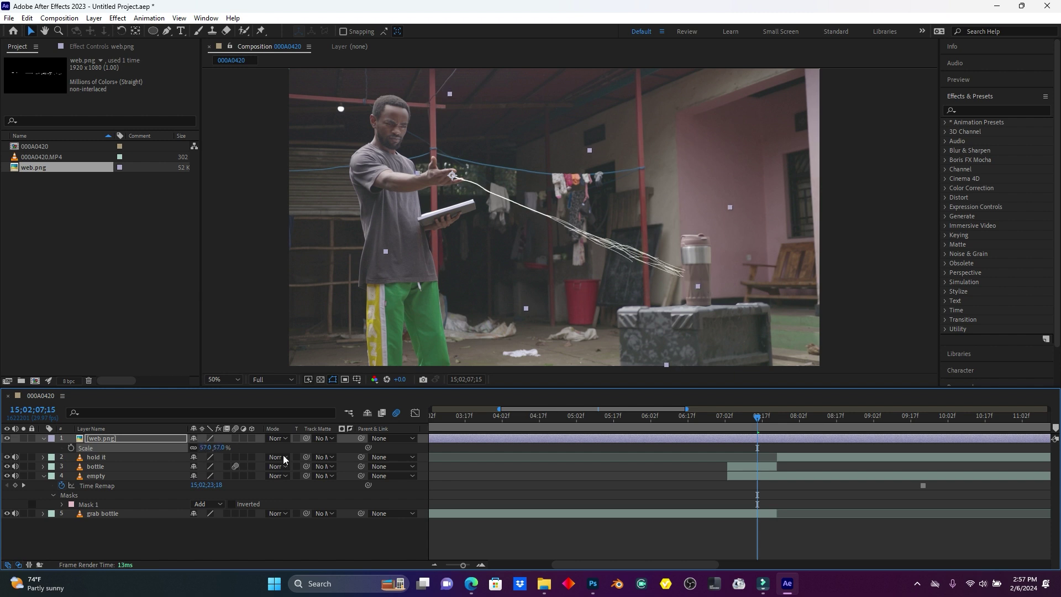
# Apply Roughen Edges to web.png with Border 0.60, Edge Sharpness 1.58, Scale 318, Stretch 5.90.
pyautogui.click(972, 109)
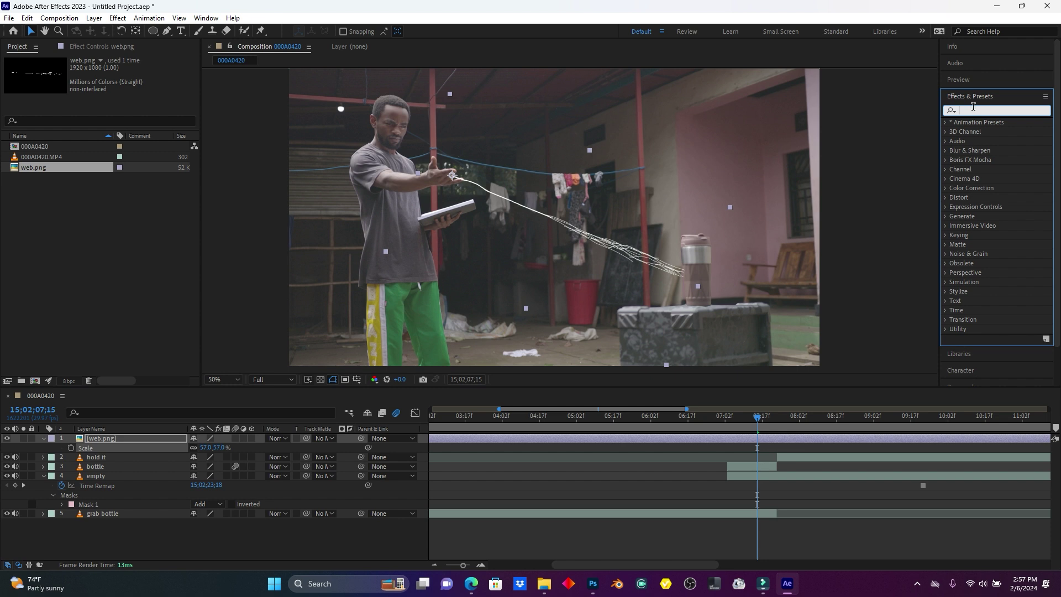
pyautogui.write('rou')
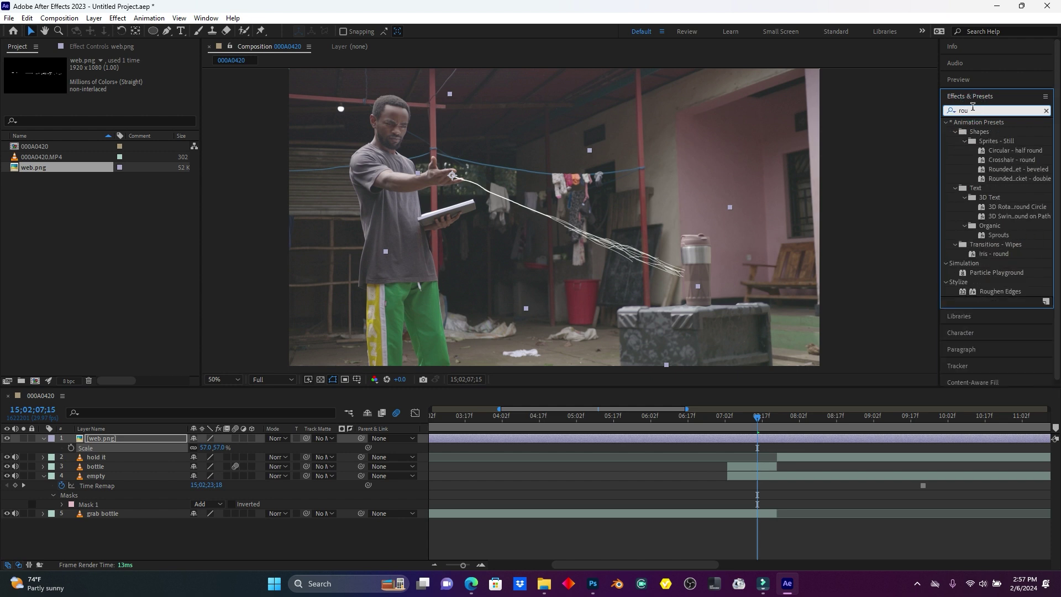
pyautogui.write('g')
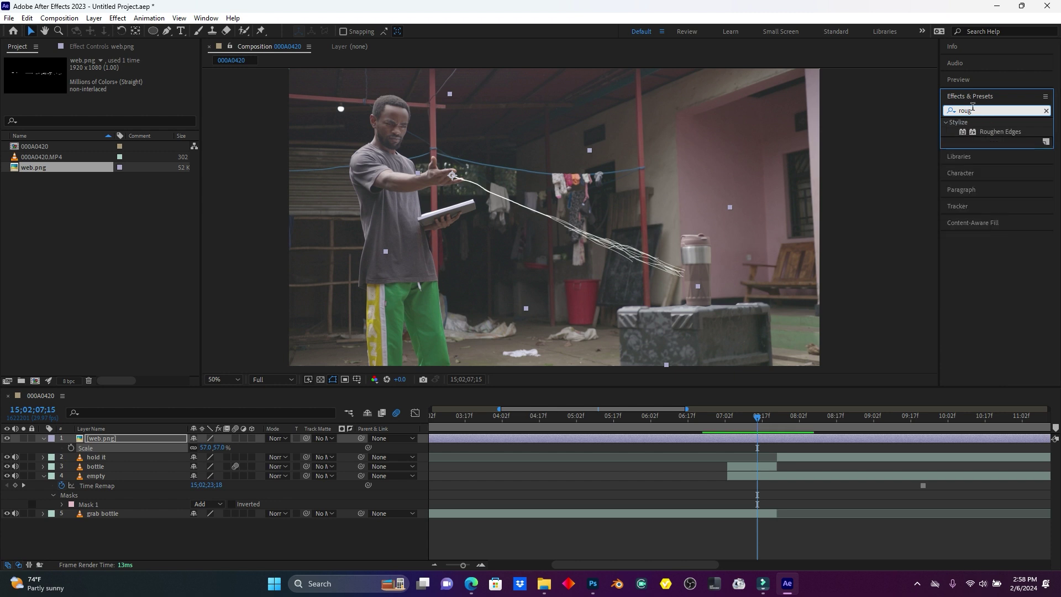
pyautogui.moveTo(989, 131); pyautogui.dragTo(134, 440)
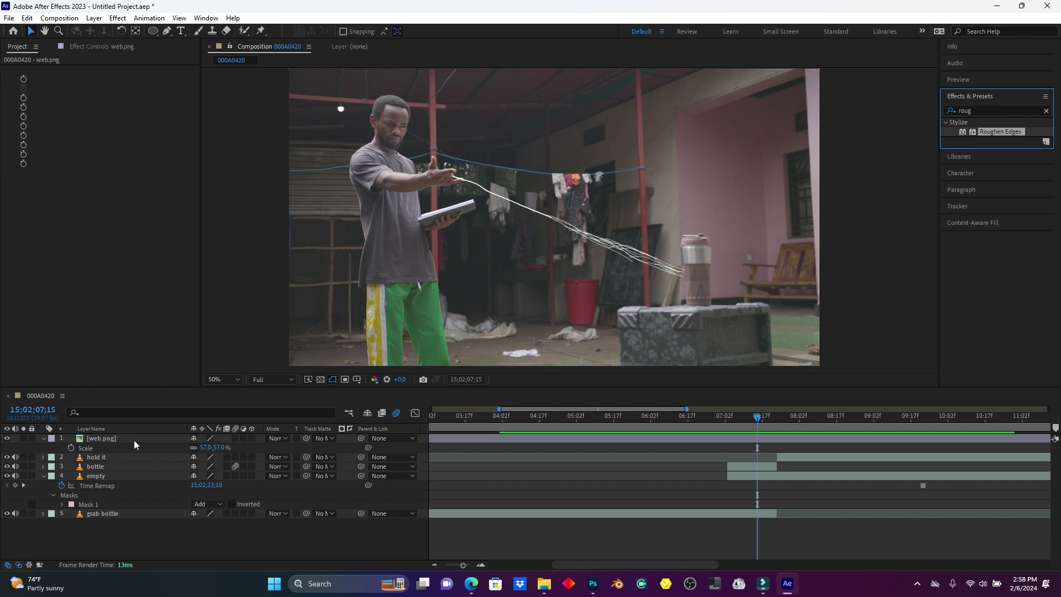
pyautogui.moveTo(114, 98); pyautogui.dragTo(22, 122)
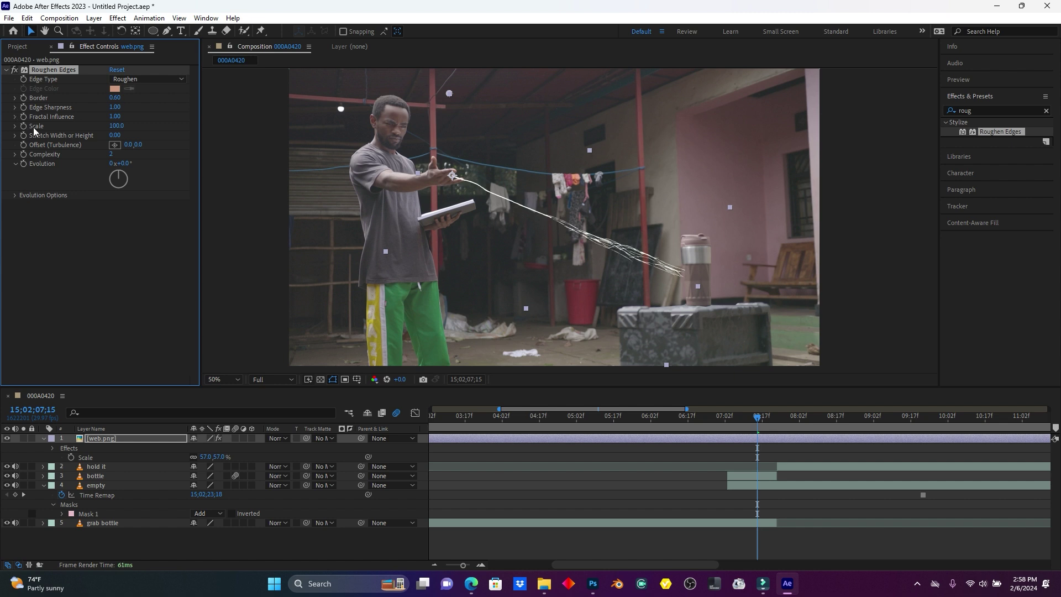
pyautogui.click(117, 112)
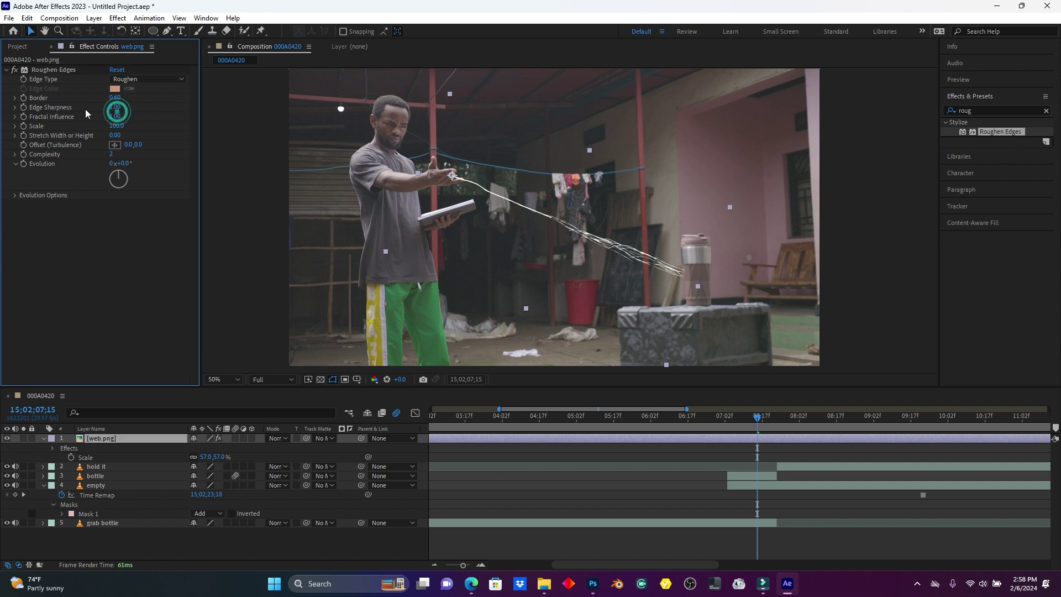
pyautogui.moveTo(114, 107); pyautogui.dragTo(237, 129)
pyautogui.moveTo(167, 136); pyautogui.dragTo(148, 138)
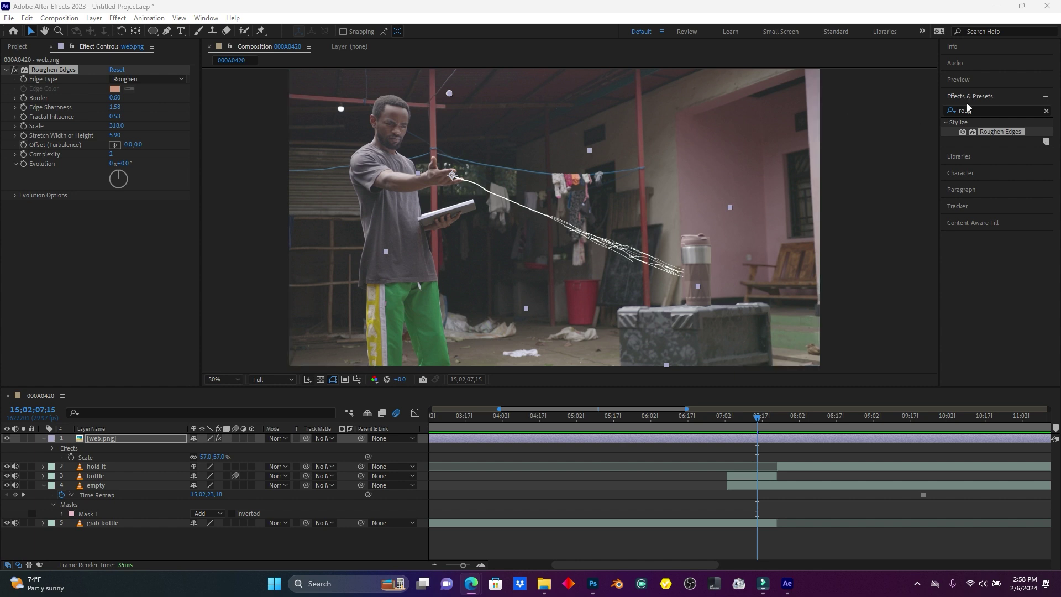
pyautogui.doubleClick(988, 108)
# Apply Turbulent Noise to web.png with Contrast 620 and Brightness 43.
pyautogui.write('tur')
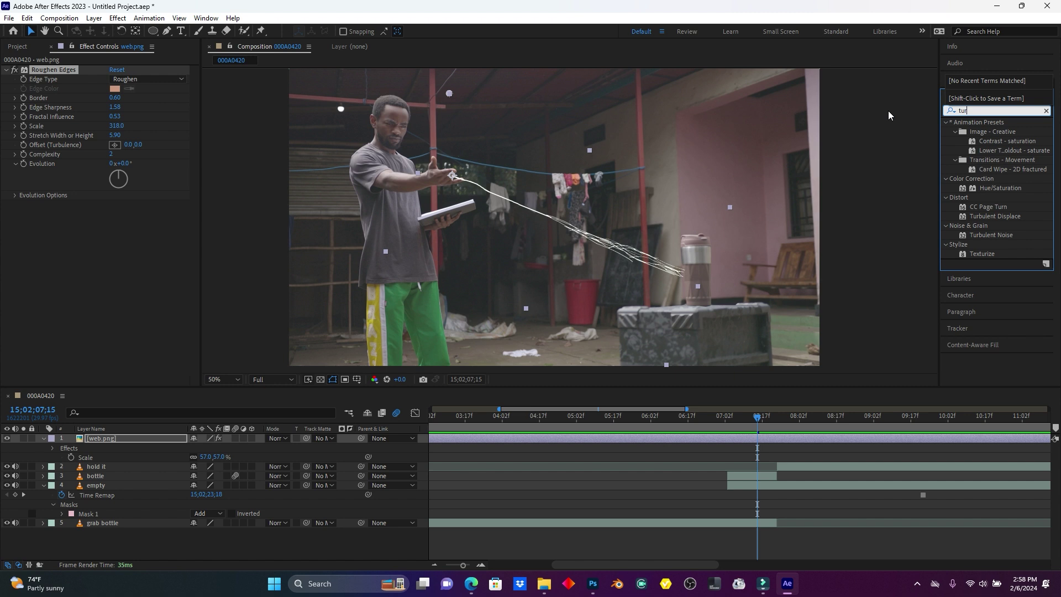
pyautogui.moveTo(989, 235); pyautogui.dragTo(115, 437)
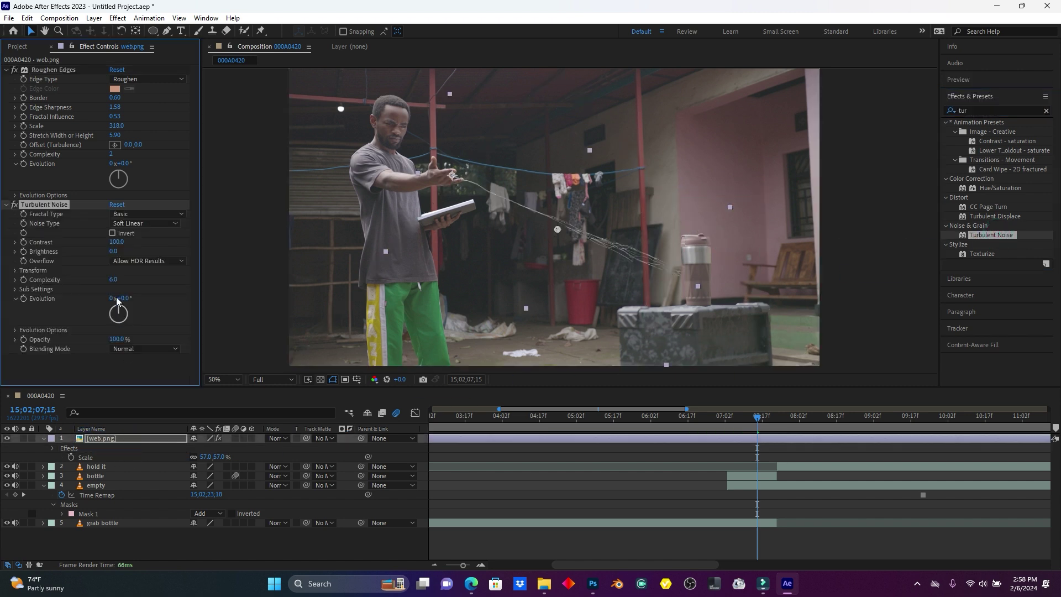
pyautogui.moveTo(117, 241); pyautogui.dragTo(285, 237)
pyautogui.moveTo(114, 251); pyautogui.dragTo(182, 237)
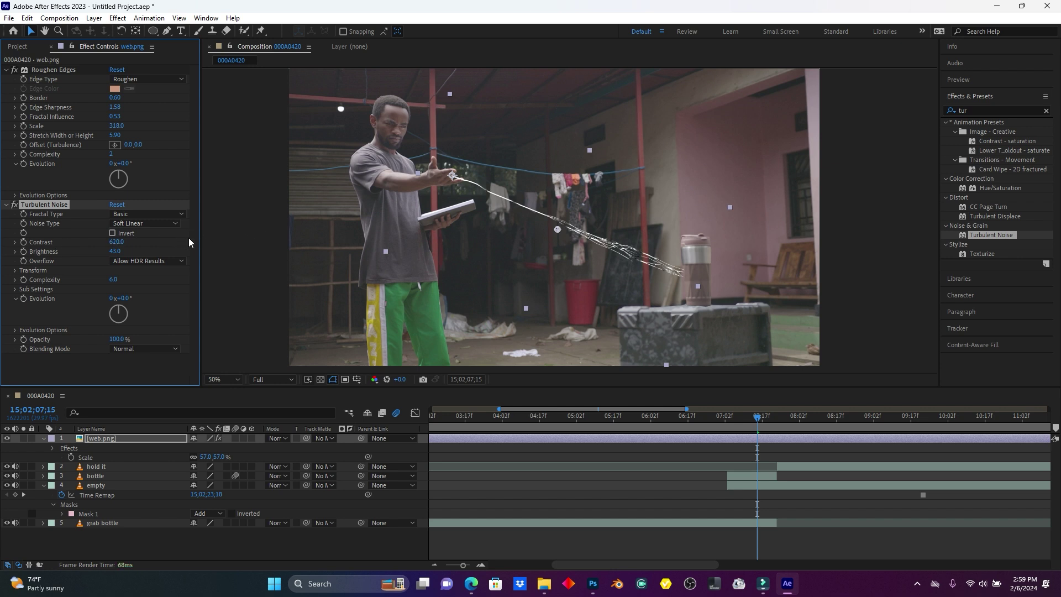
# Select the web layer one frame later and reveal only its Scale property.
pyautogui.click(696, 439)
pyautogui.click(763, 419)
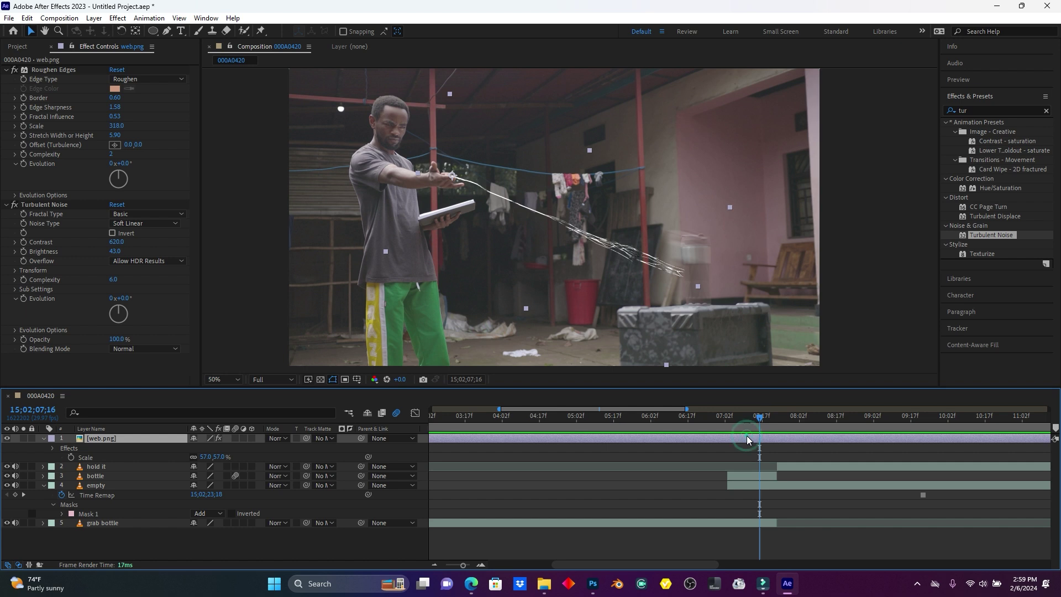
pyautogui.press('s')
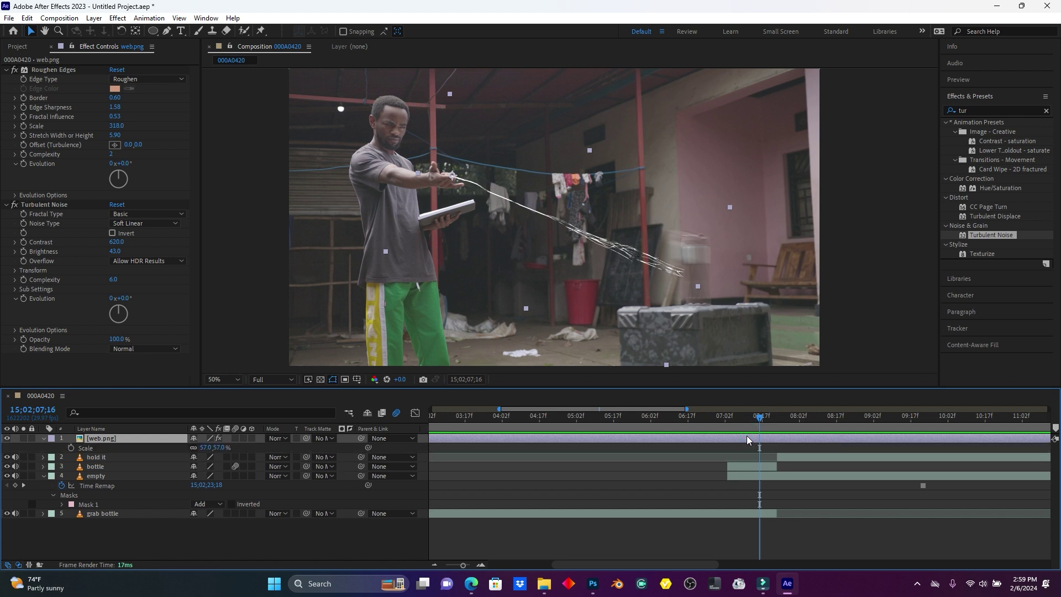
# Keyframe the web's Scale at 57% on 07;16 and 0% on 07;13.
pyautogui.click(70, 448)
pyautogui.moveTo(760, 421); pyautogui.dragTo(755, 422)
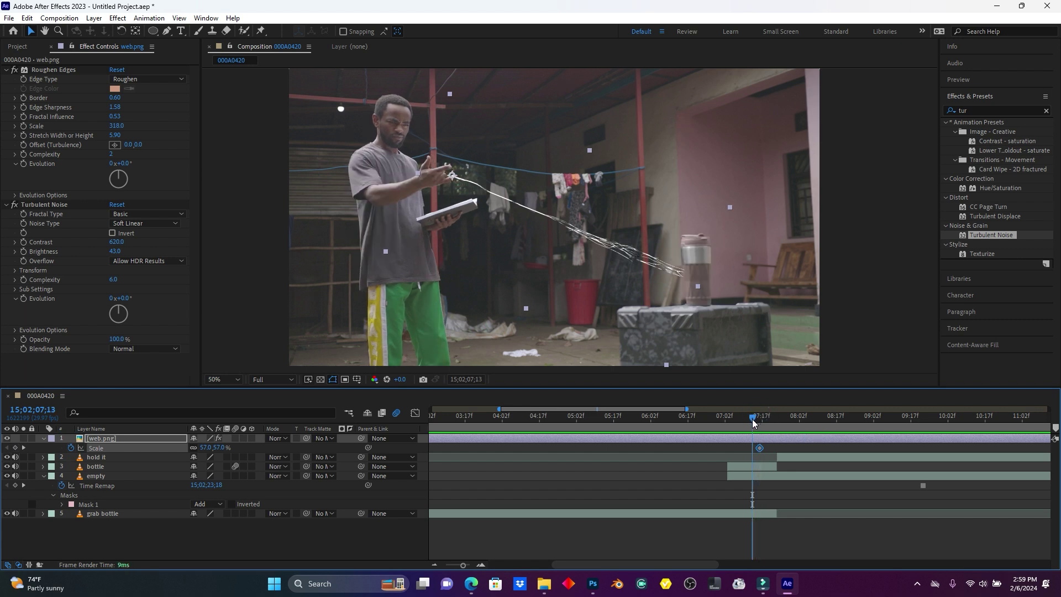
pyautogui.moveTo(206, 447); pyautogui.dragTo(171, 449)
pyautogui.click(221, 448)
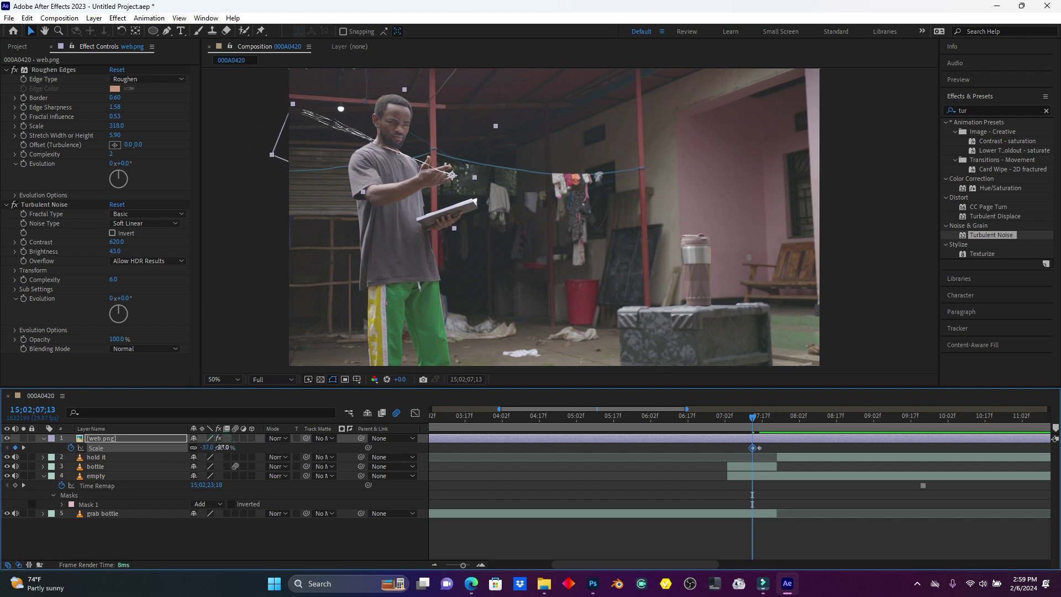
pyautogui.write('0')
pyautogui.click(240, 529)
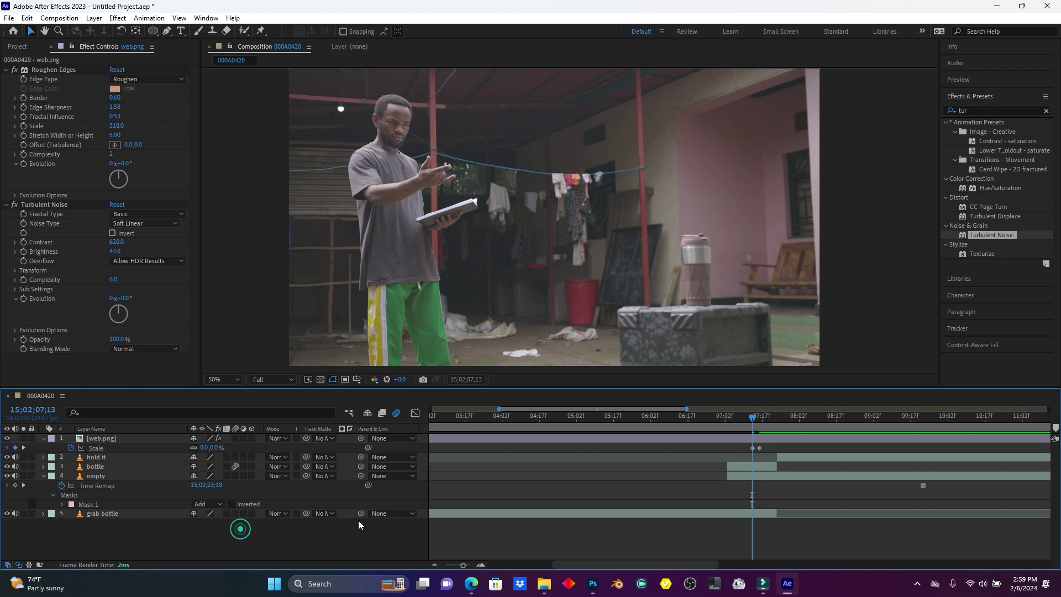
# Apply Easy Ease to both web Scale keyframes.
pyautogui.moveTo(745, 447); pyautogui.dragTo(766, 453)
pyautogui.rightClick(760, 447)
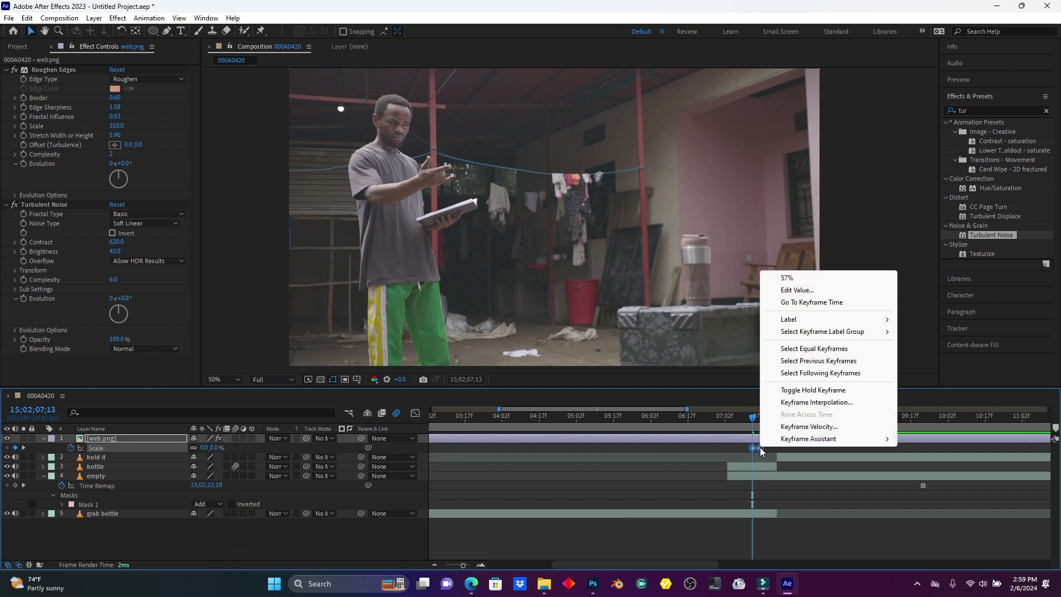
pyautogui.moveTo(811, 442)
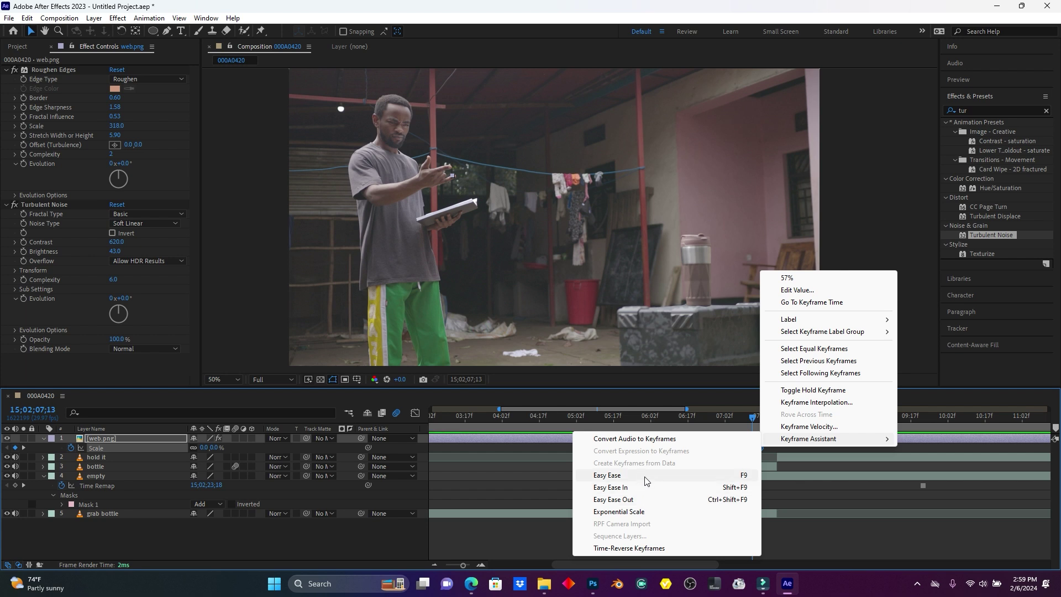
pyautogui.click(635, 475)
pyautogui.moveTo(734, 419); pyautogui.dragTo(723, 422)
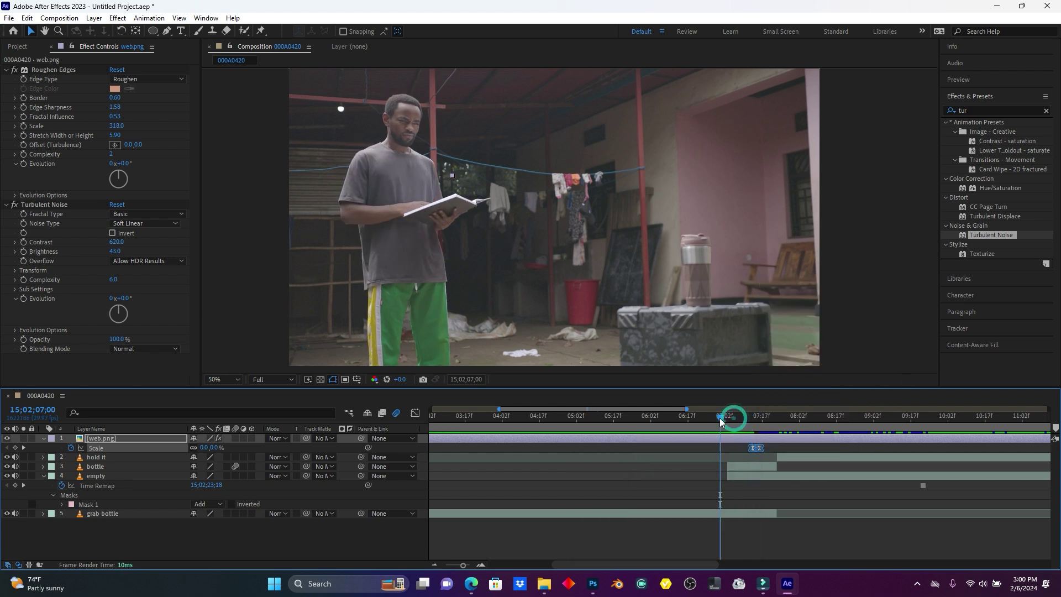
pyautogui.press('space')
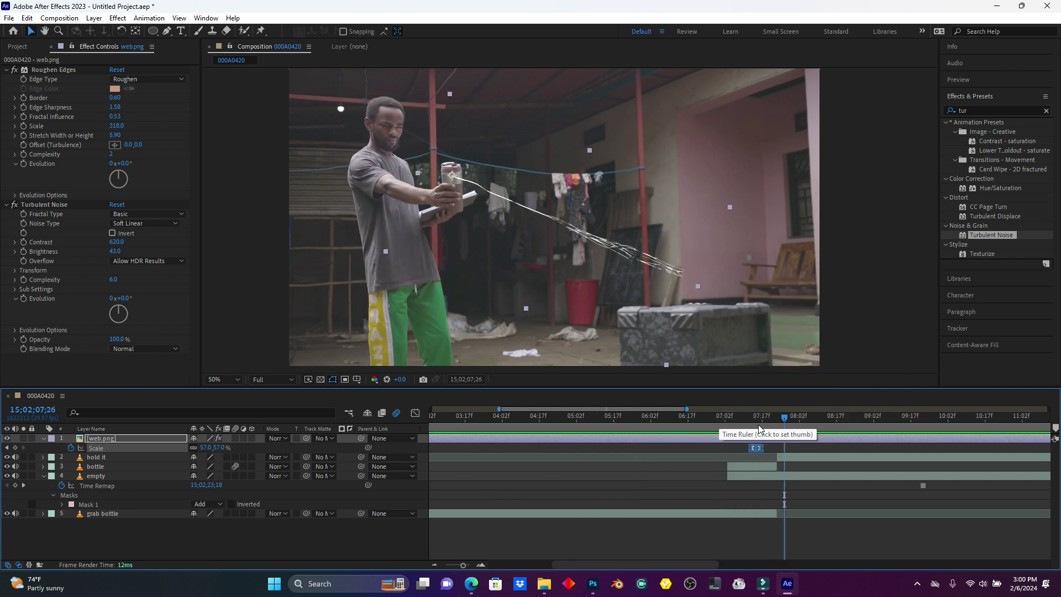
pyautogui.moveTo(761, 421); pyautogui.dragTo(725, 421)
pyautogui.press('space')
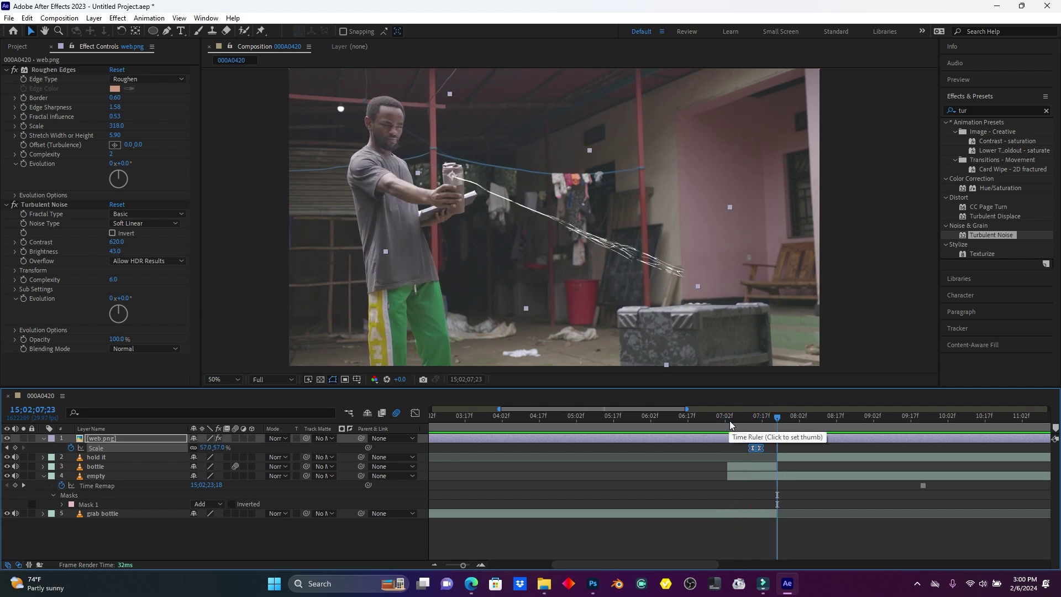
pyautogui.moveTo(777, 416); pyautogui.dragTo(761, 420)
pyautogui.press('space')
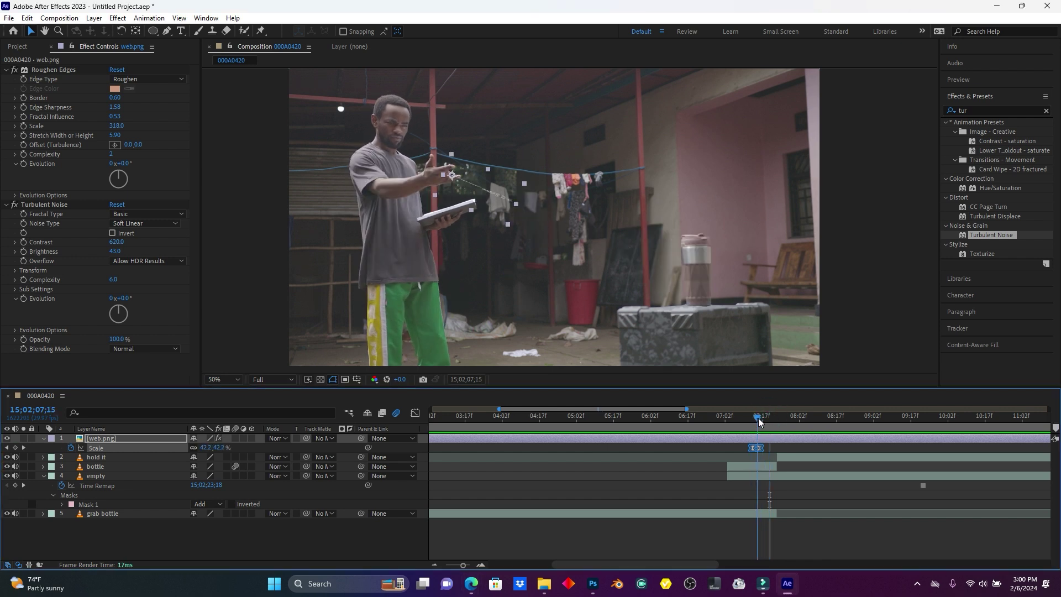
pyautogui.press('space')
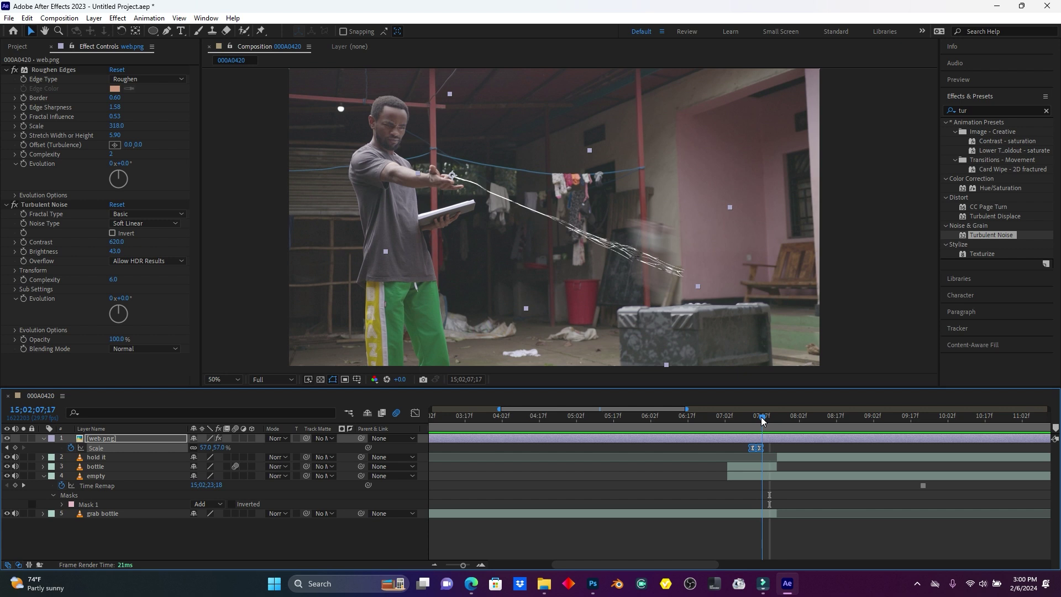
pyautogui.moveTo(764, 420); pyautogui.dragTo(765, 420)
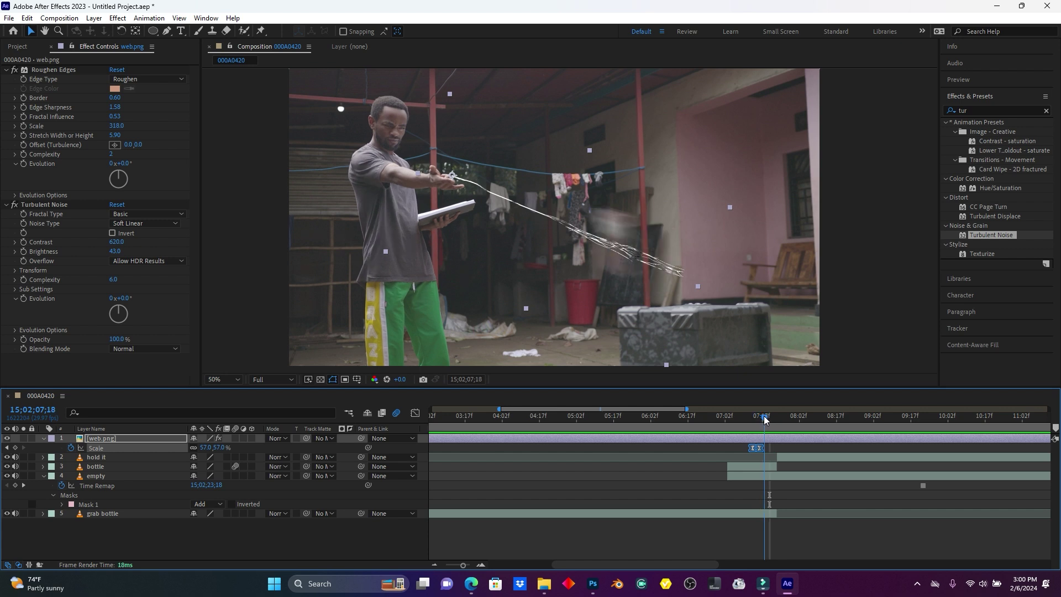
pyautogui.click(217, 447)
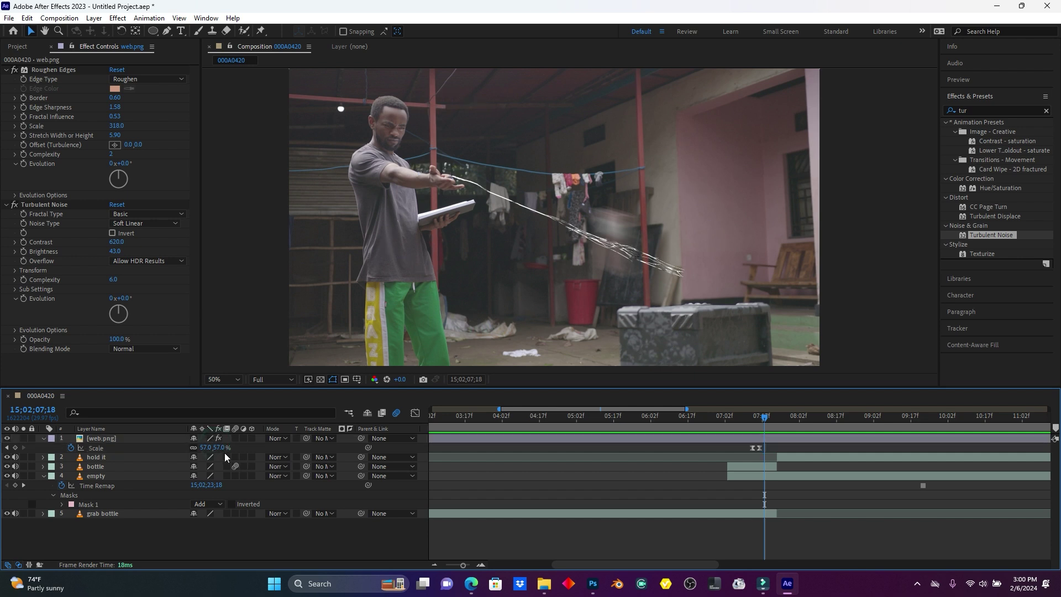
# Add a later 0% Scale keyframe on the web and preview it retracting.
pyautogui.click(220, 448)
pyautogui.write('0')
pyautogui.click(253, 446)
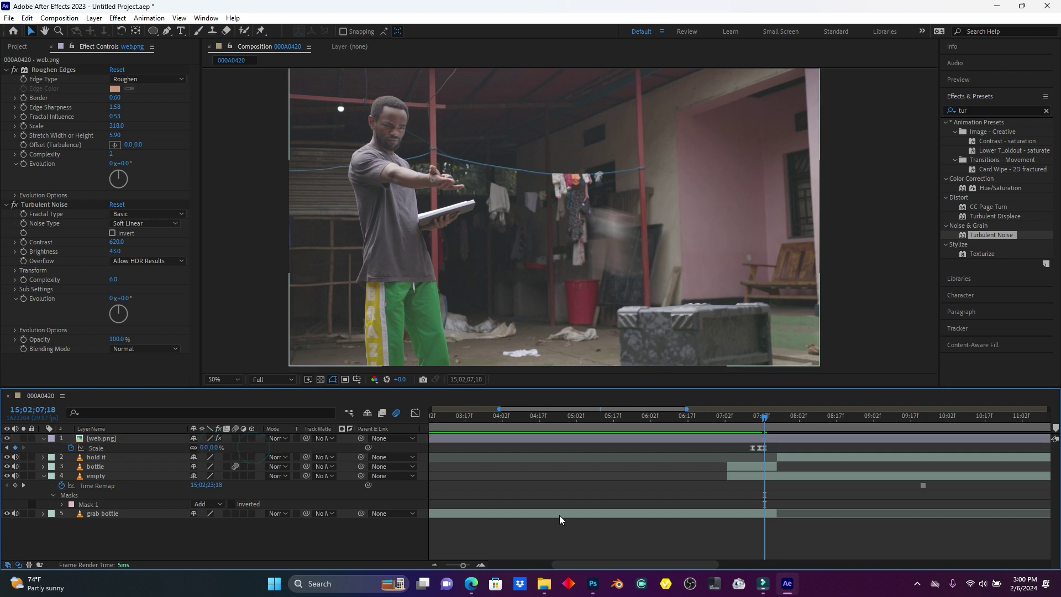
pyautogui.click(746, 417)
pyautogui.press('space')
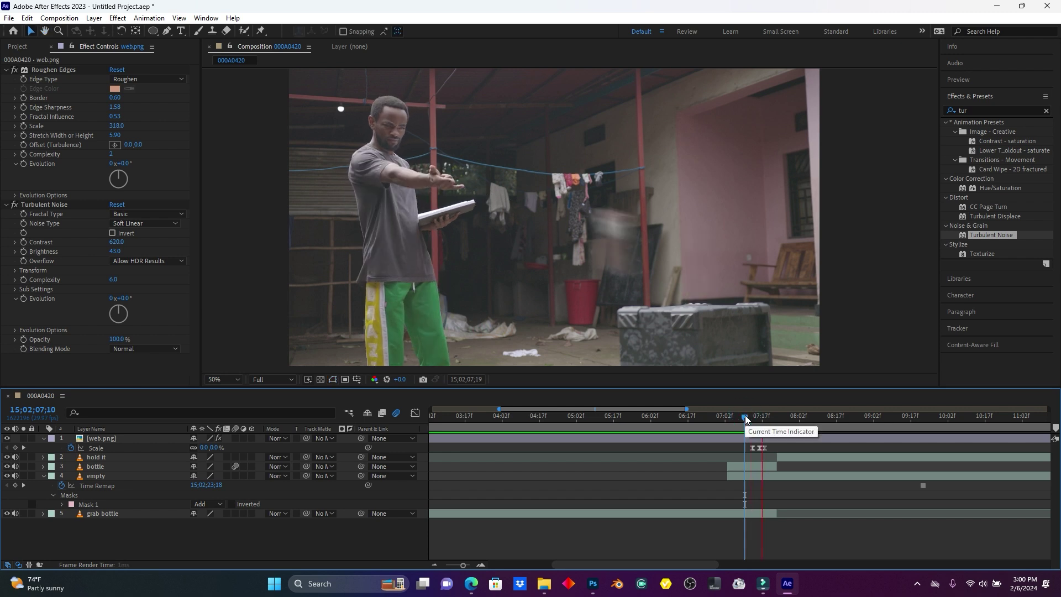
pyautogui.click(738, 418)
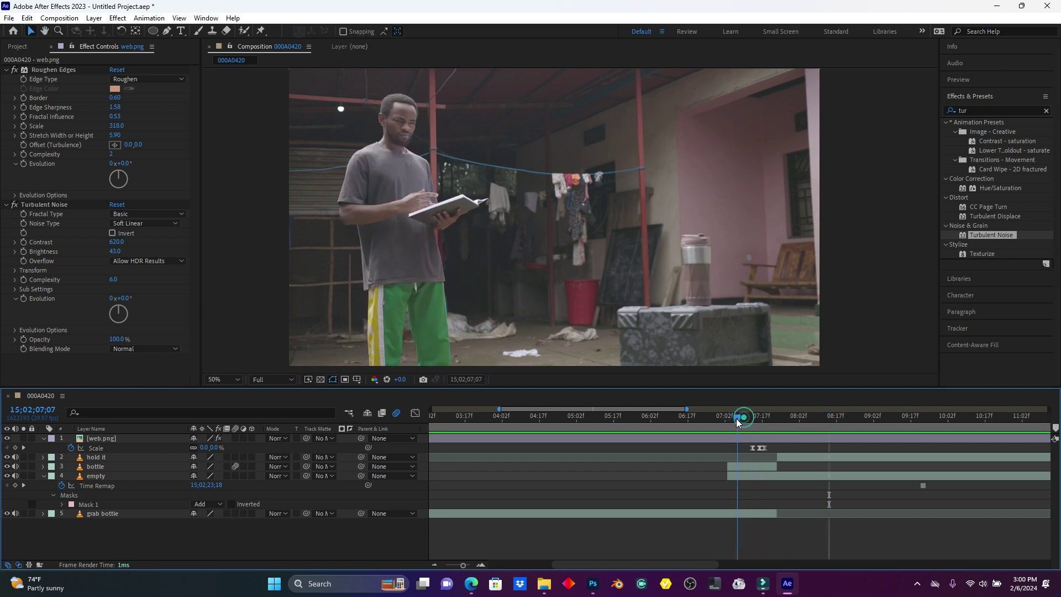
pyautogui.moveTo(736, 419); pyautogui.dragTo(782, 419)
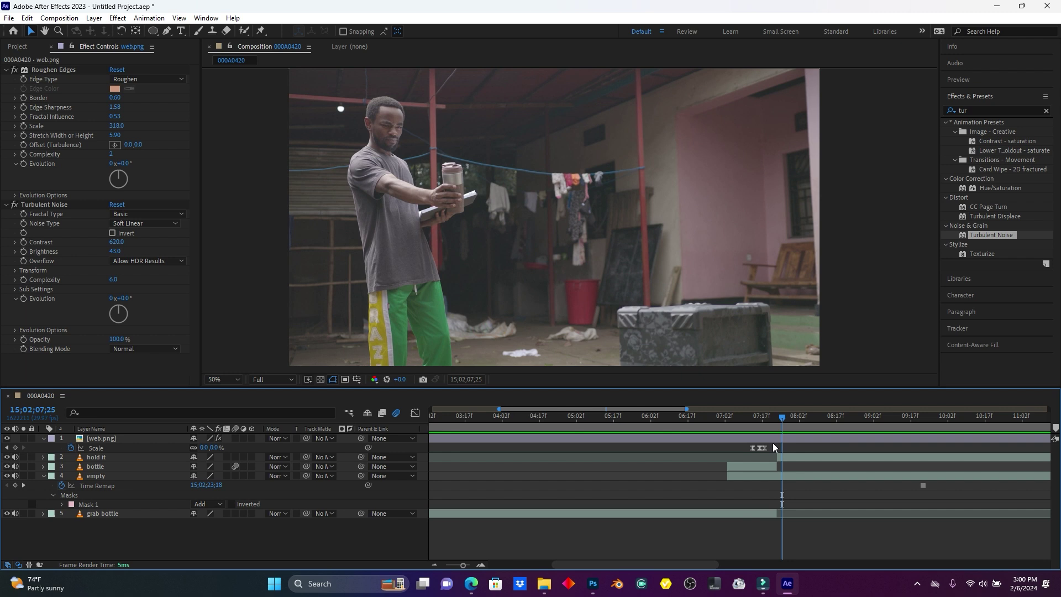
pyautogui.click(742, 418)
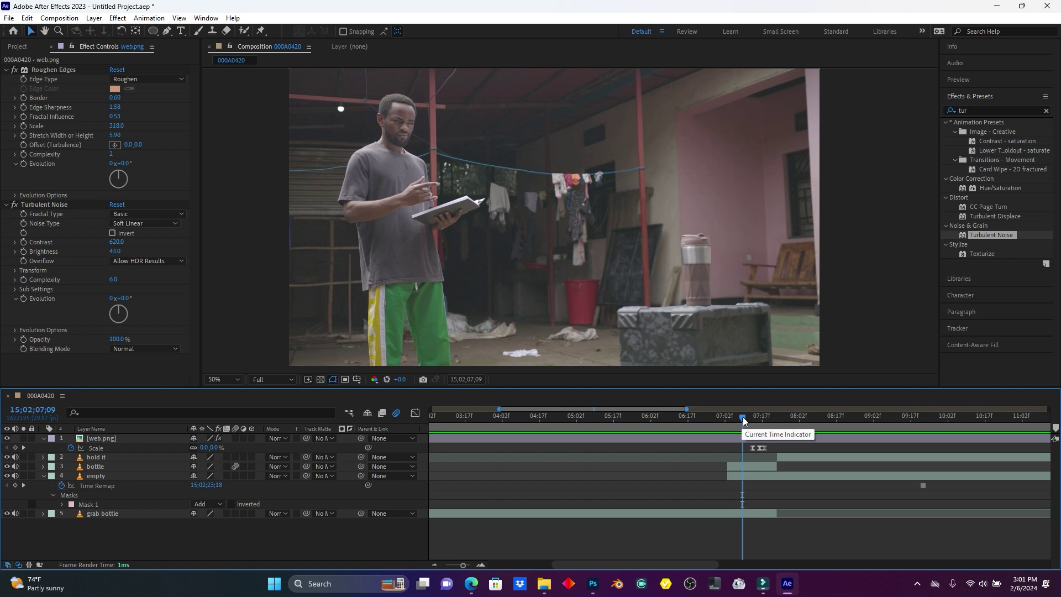
pyautogui.moveTo(743, 417); pyautogui.dragTo(739, 418)
pyautogui.press('space')
pyautogui.moveTo(748, 417); pyautogui.dragTo(767, 419)
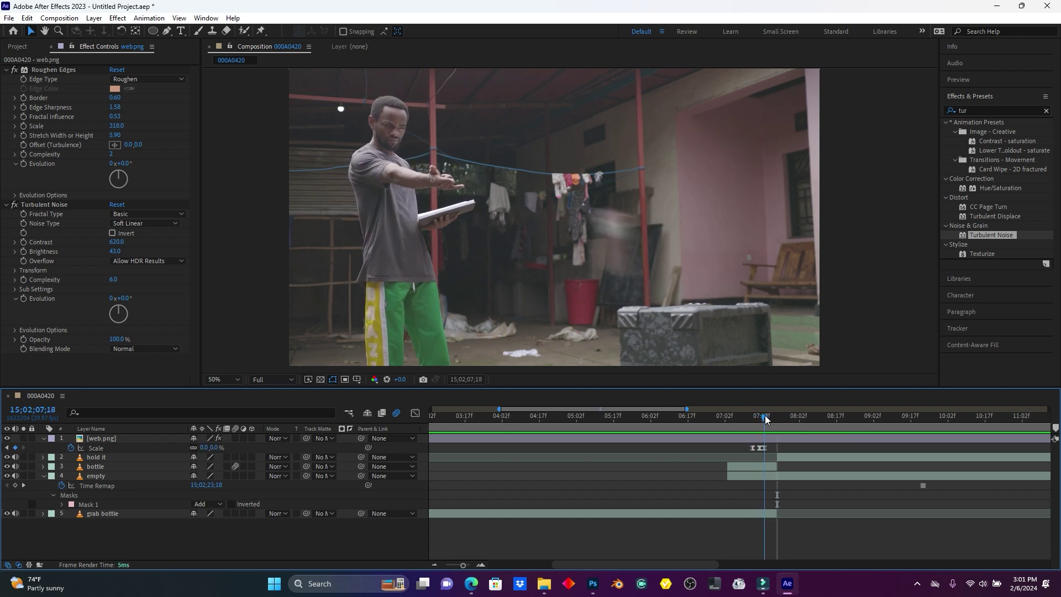
pyautogui.click(768, 419)
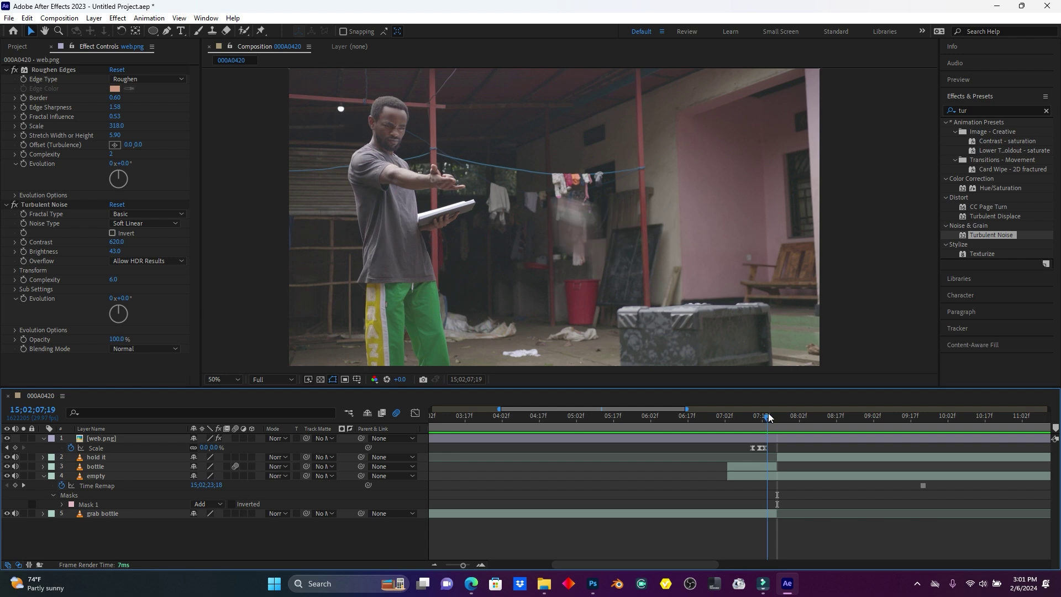
# Select the web's final Scale keyframe and review the web vanishing around 07;20.
pyautogui.click(764, 447)
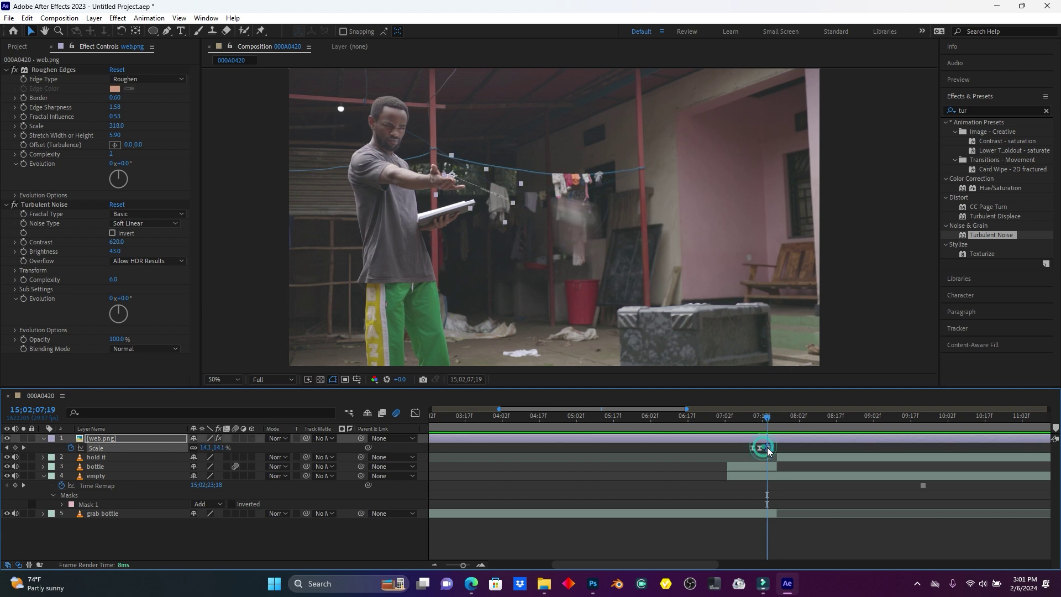
pyautogui.click(745, 416)
pyautogui.press('space')
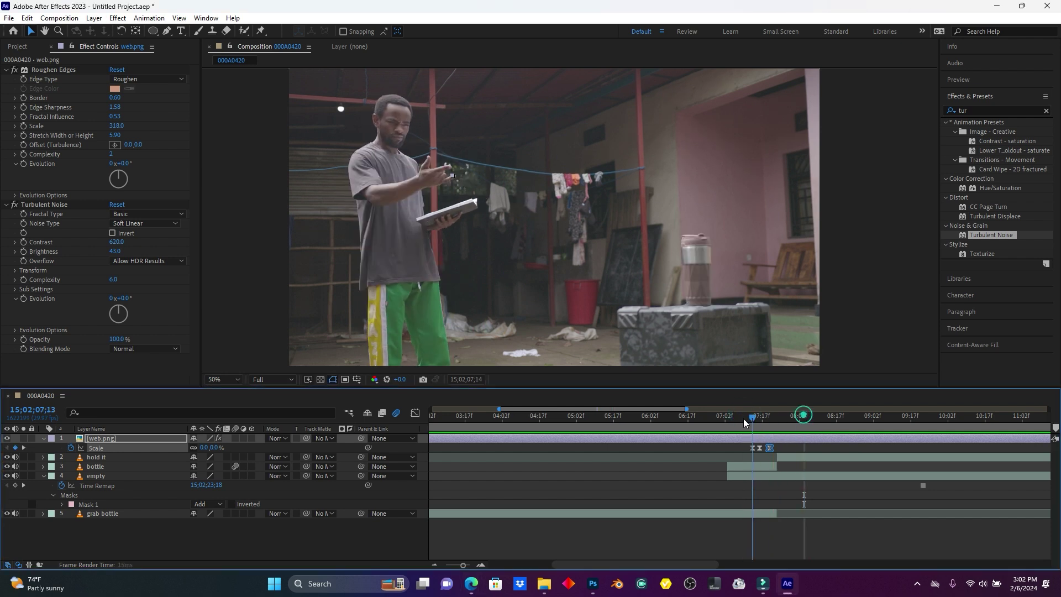
pyautogui.click(761, 416)
pyautogui.moveTo(760, 416)
pyautogui.mouseDown()
pyautogui.moveTo(777, 407)
pyautogui.moveTo(744, 409)
pyautogui.mouseUp()
pyautogui.hotkey('shift', 'pagedown')
pyautogui.hotkey('shift', 'pagedown')
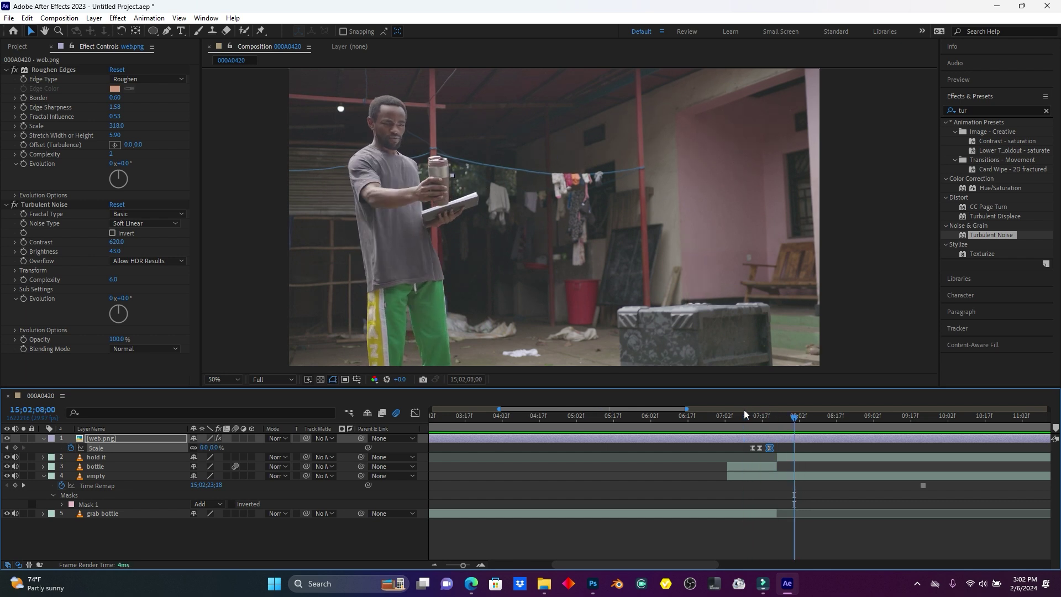
pyautogui.click(742, 418)
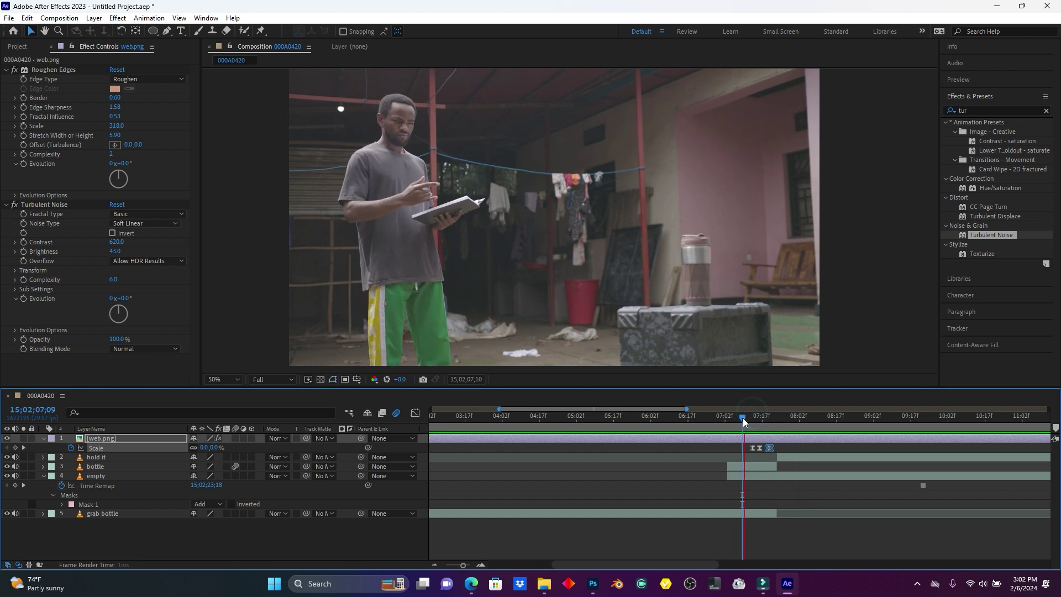
pyautogui.moveTo(744, 419); pyautogui.dragTo(773, 420)
# Enable Motion Blur on web.png and preview the shot from 07;07.
pyautogui.click(714, 439)
pyautogui.click(235, 438)
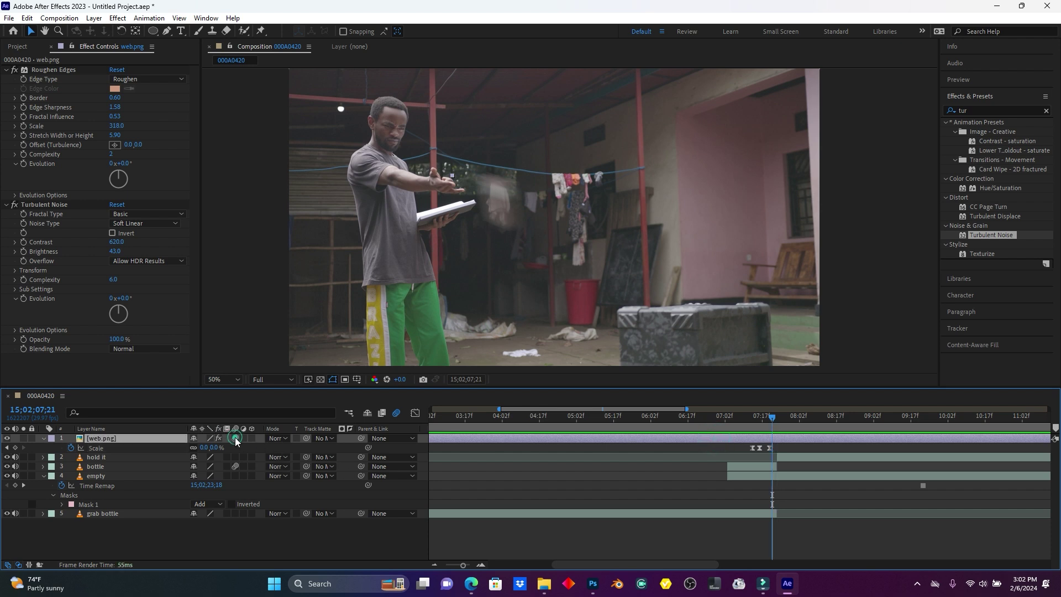
pyautogui.moveTo(769, 417); pyautogui.dragTo(714, 417)
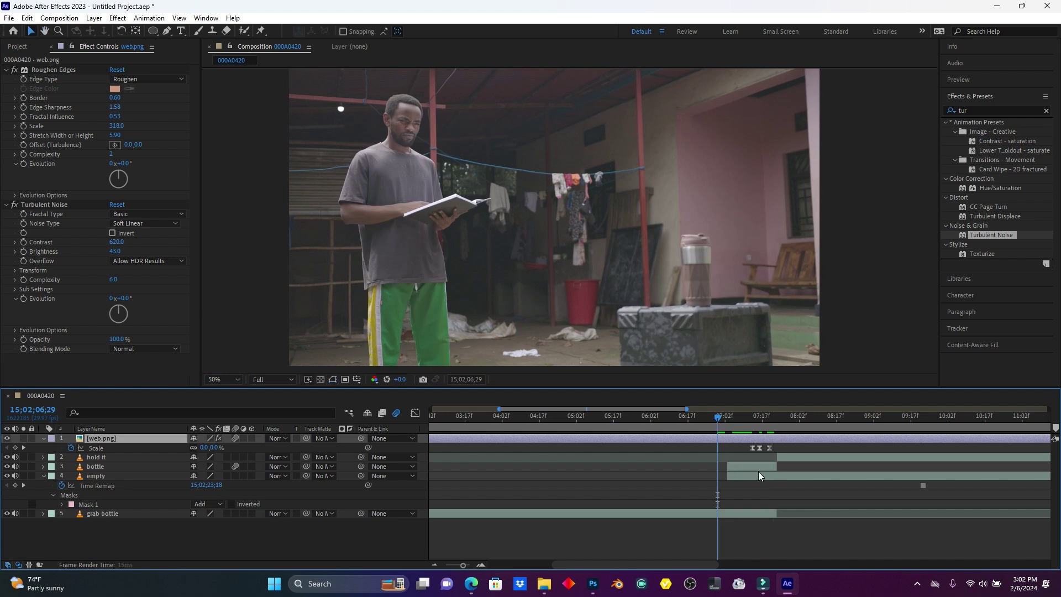
pyautogui.press('space')
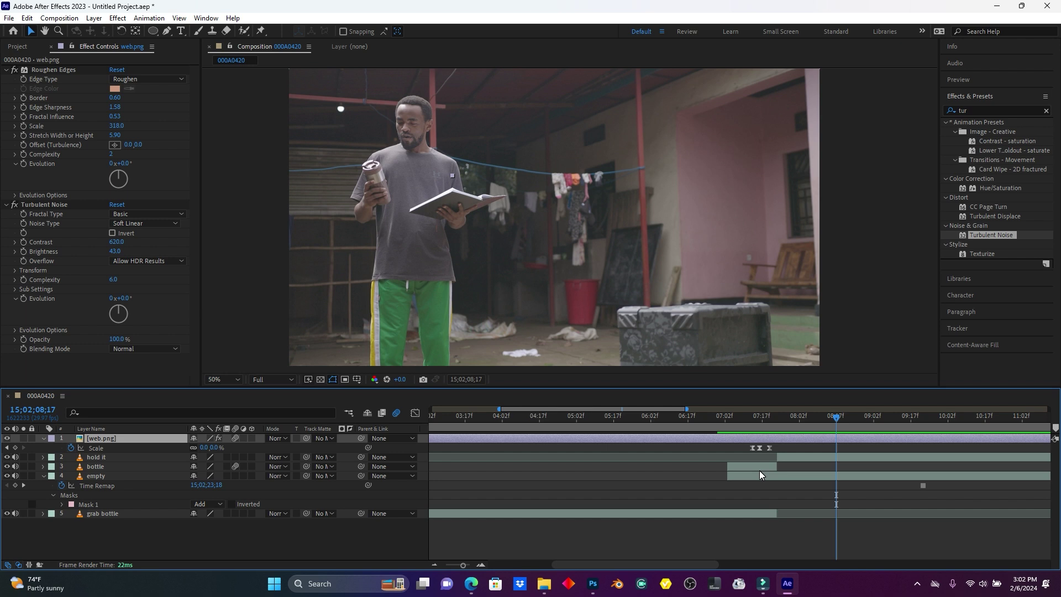
pyautogui.moveTo(735, 416); pyautogui.dragTo(760, 420)
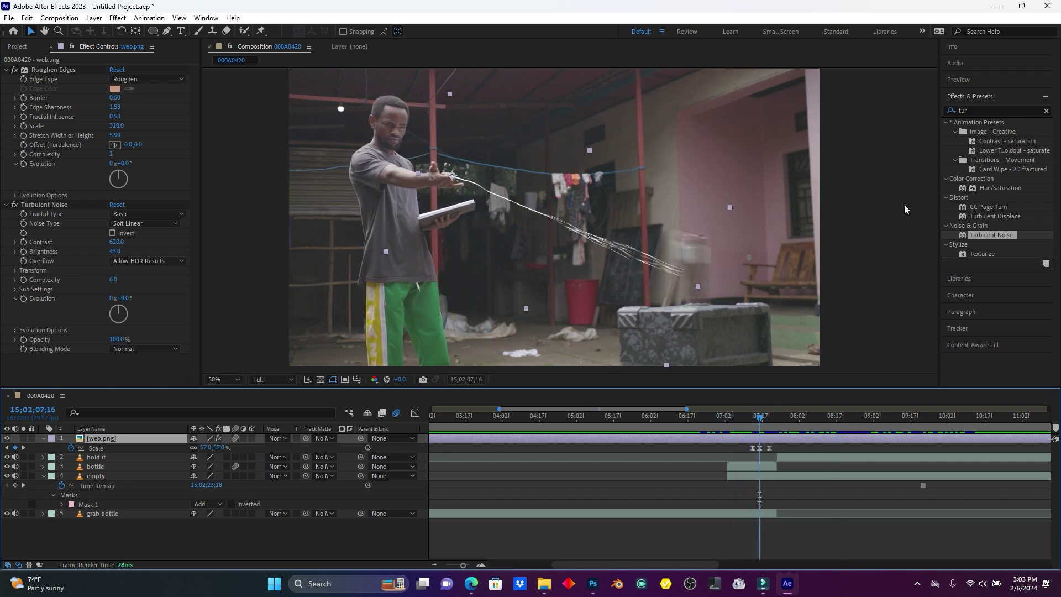
pyautogui.doubleClick(985, 110)
# Apply Mesh Warp to web.png with 4 rows and pull mesh points down to curve the strands.
pyautogui.write('m')
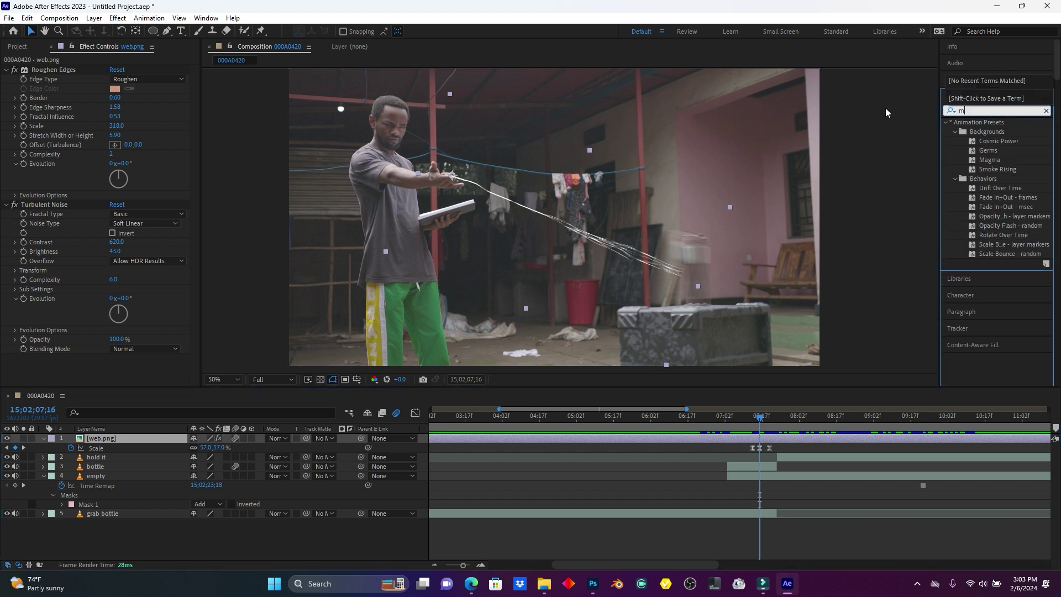
pyautogui.write('esh')
pyautogui.moveTo(987, 129); pyautogui.dragTo(140, 436)
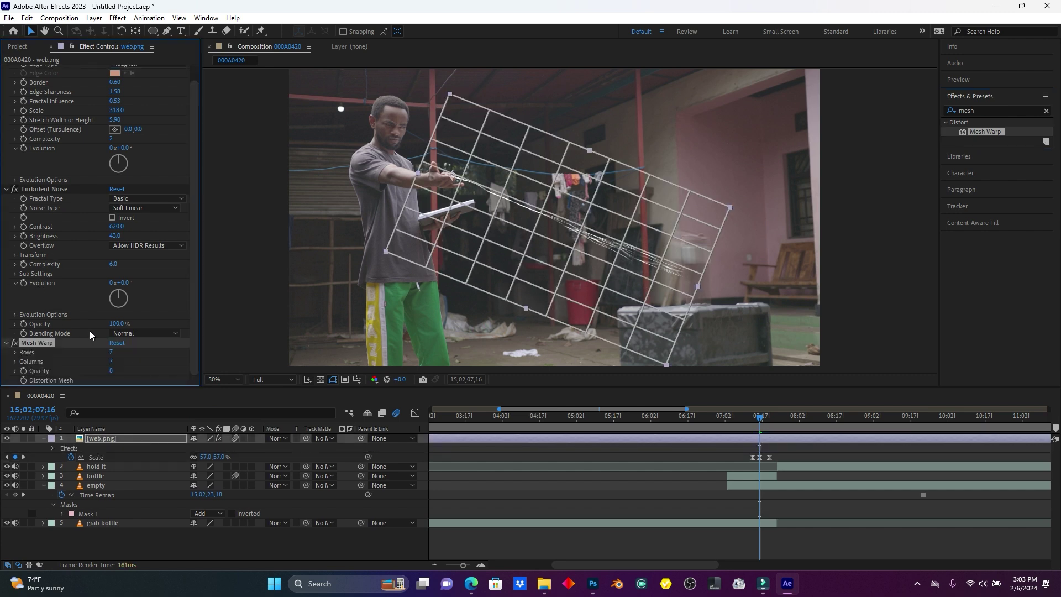
pyautogui.moveTo(113, 352); pyautogui.dragTo(110, 353)
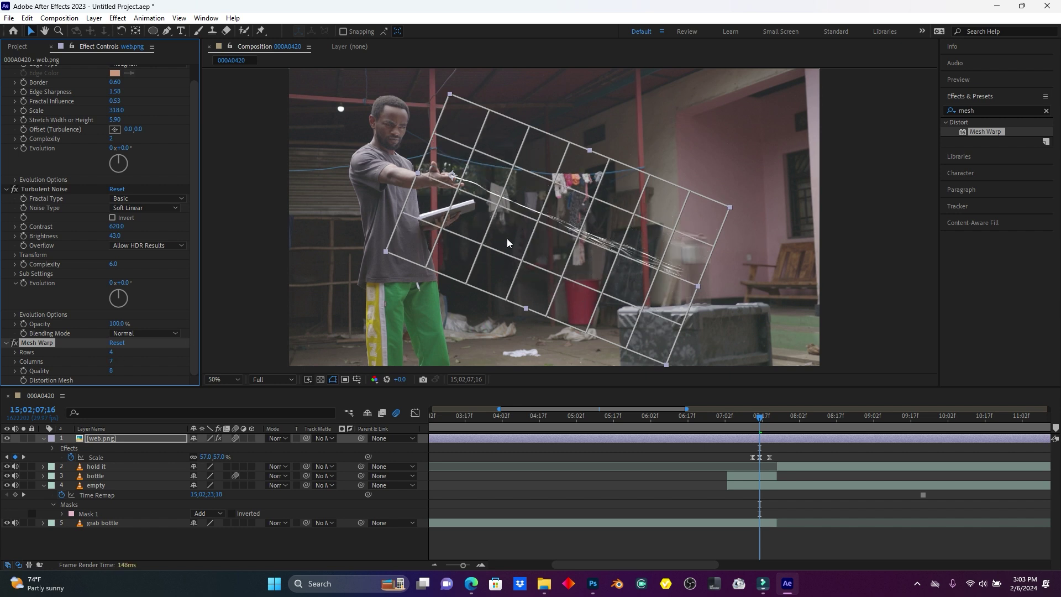
pyautogui.moveTo(656, 270); pyautogui.dragTo(649, 279)
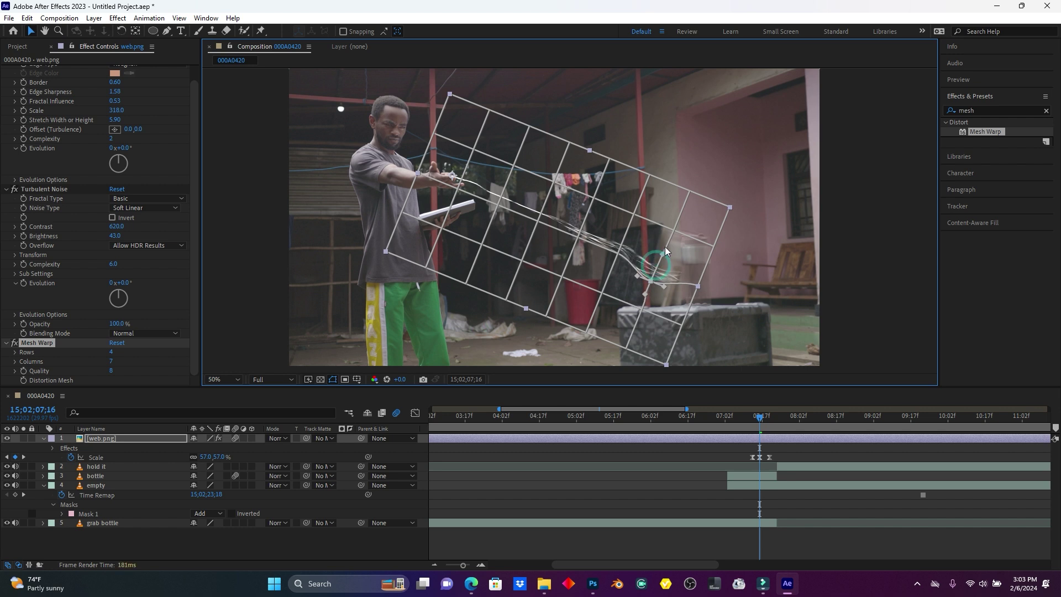
pyautogui.moveTo(576, 237); pyautogui.dragTo(576, 241)
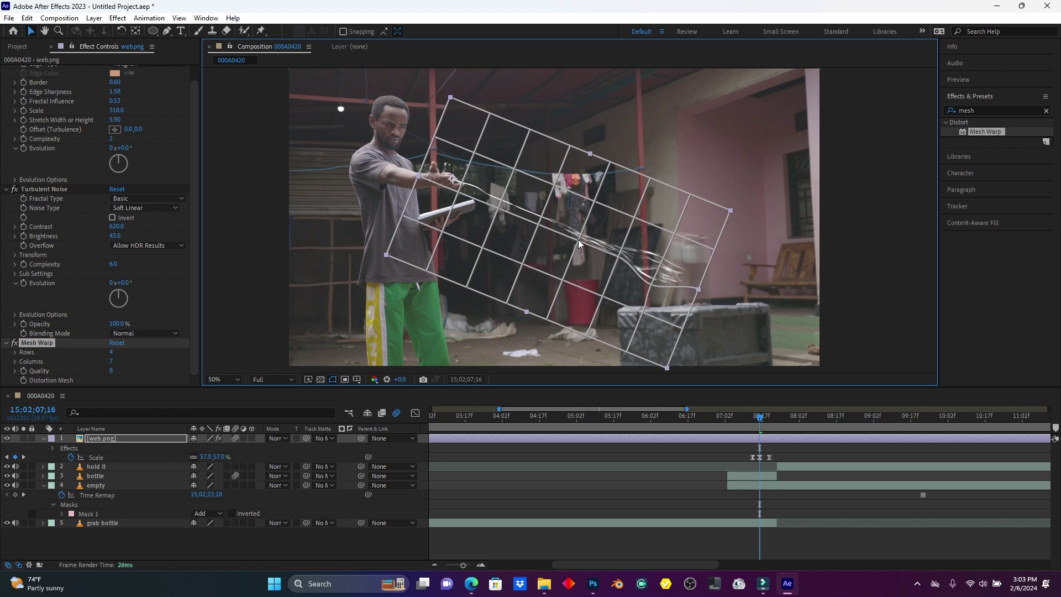
pyautogui.hotkey('ctrl', 'z')
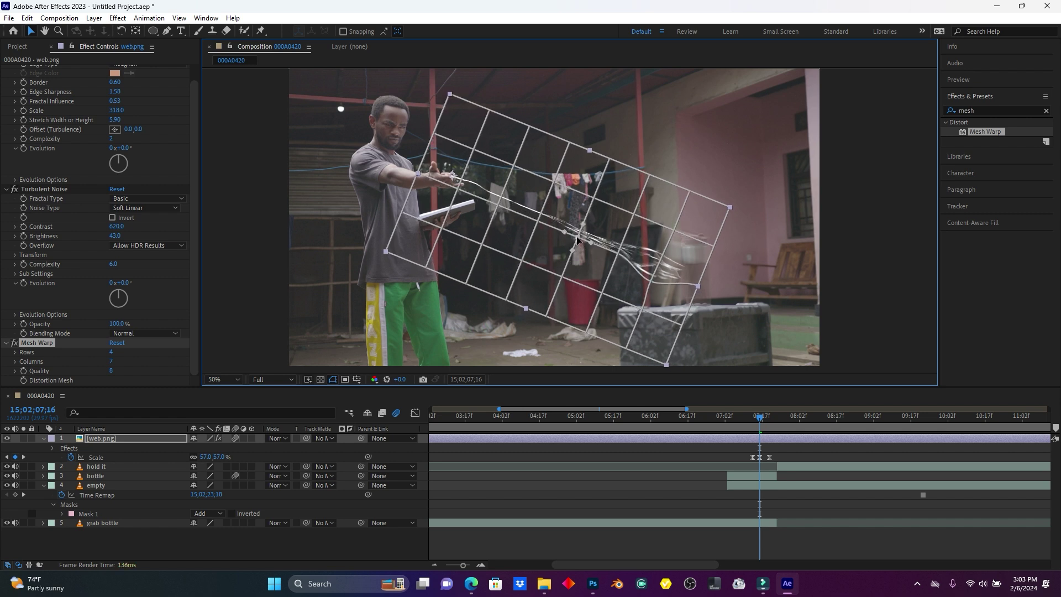
pyautogui.moveTo(580, 240); pyautogui.dragTo(576, 249)
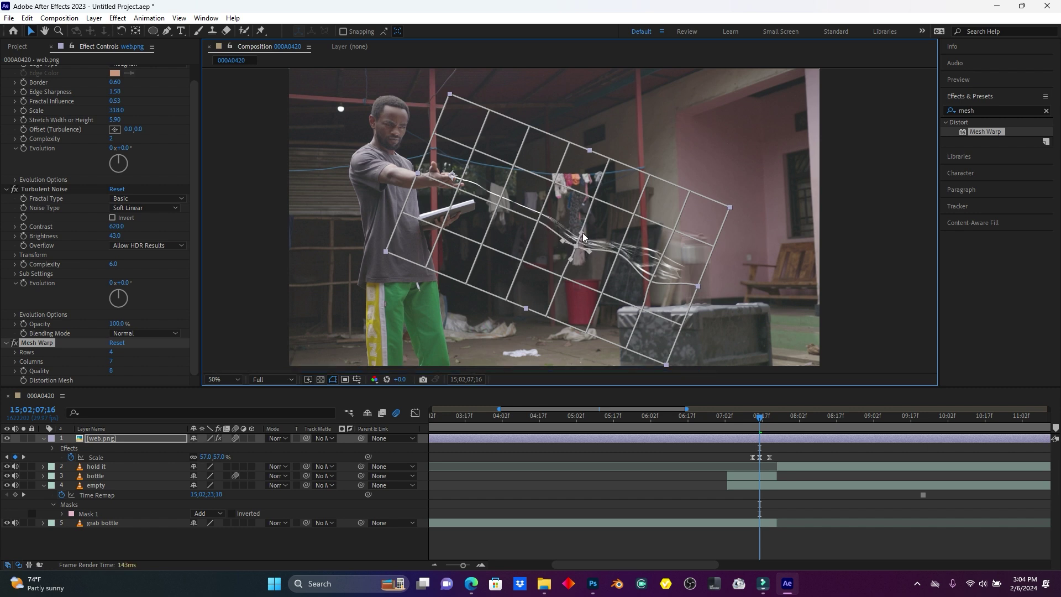